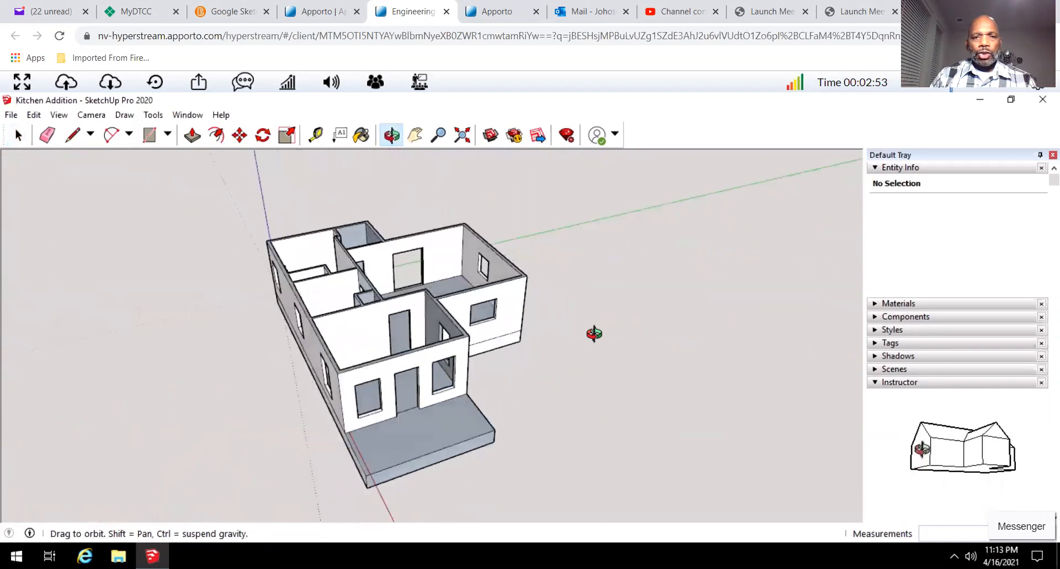
{"action": "middle_click_drag", "start_coordinate": [414, 331], "coordinate": [557, 328]}
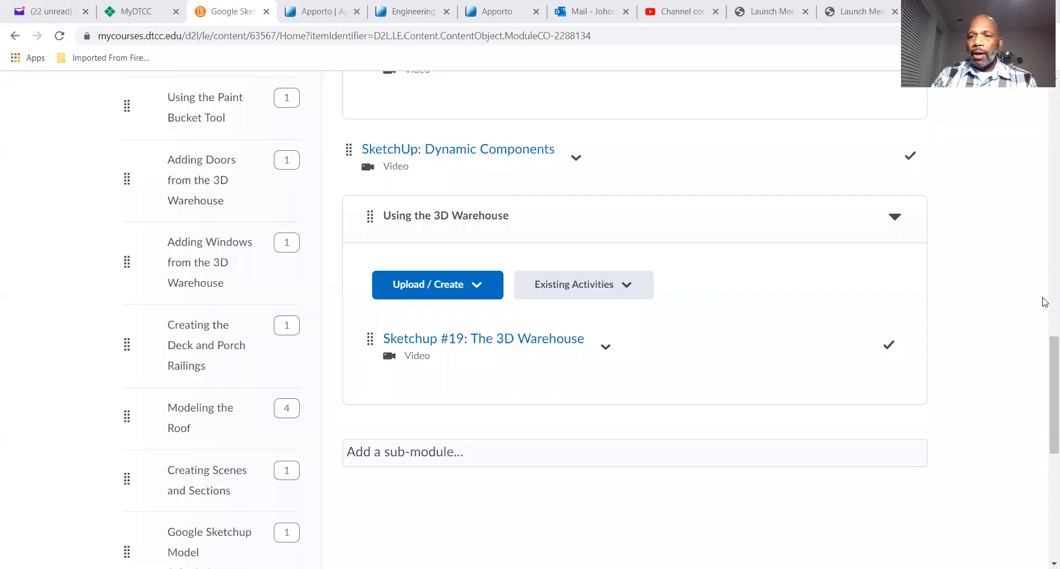
Look through the Google SketchUp Tutorials course module, including the Modify Tools, Dynamic Components and 3D Warehouse videos.
{"action": "left_click_drag", "start_coordinate": [1045, 355], "coordinate": [1045, 101]}
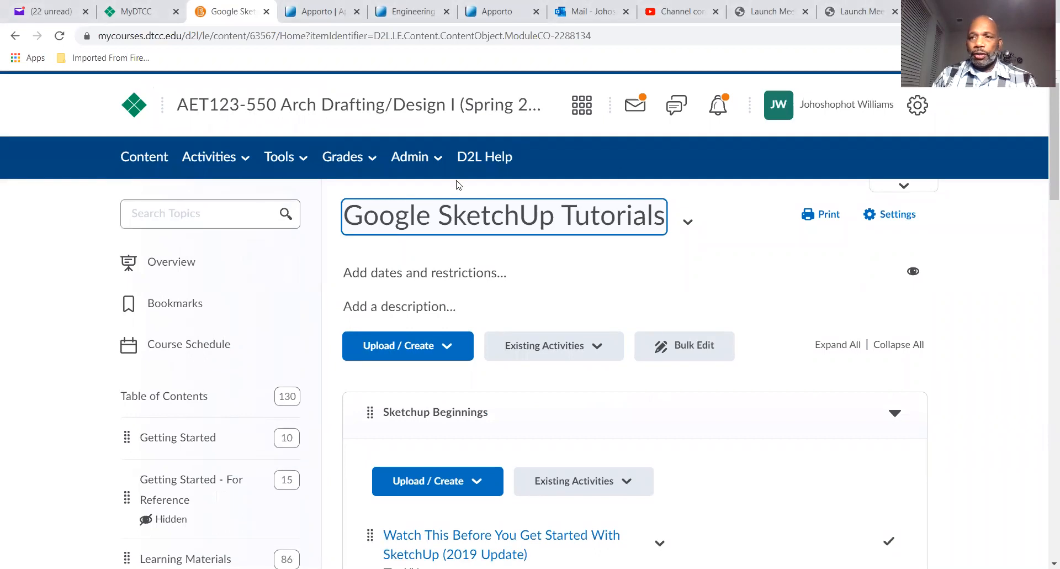
{"action": "left_click_drag", "start_coordinate": [1043, 100], "coordinate": [1044, 288]}
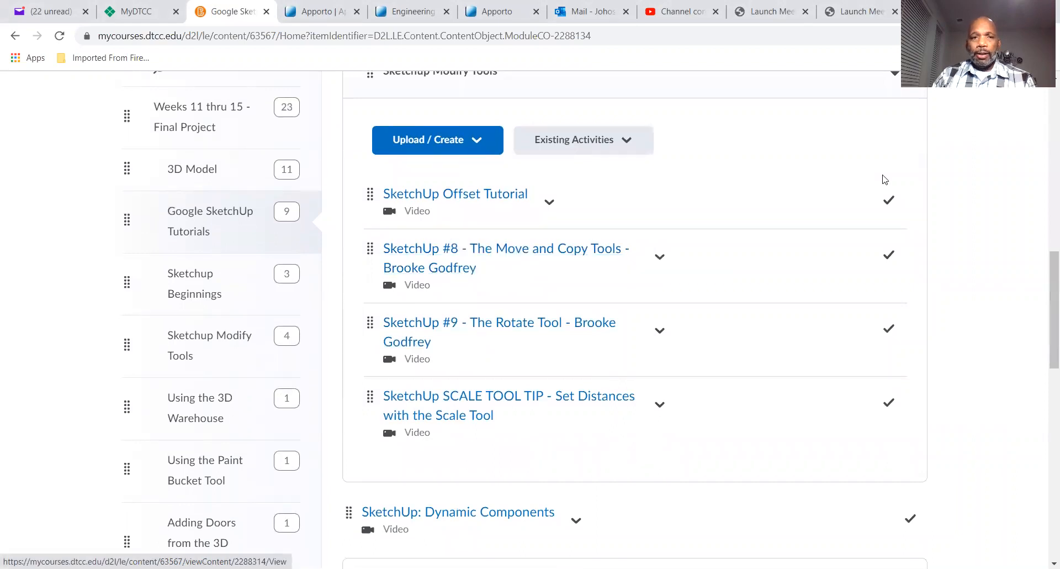
{"action": "scroll", "coordinate": [402, 157], "scroll_direction": "up", "scroll_amount": 1}
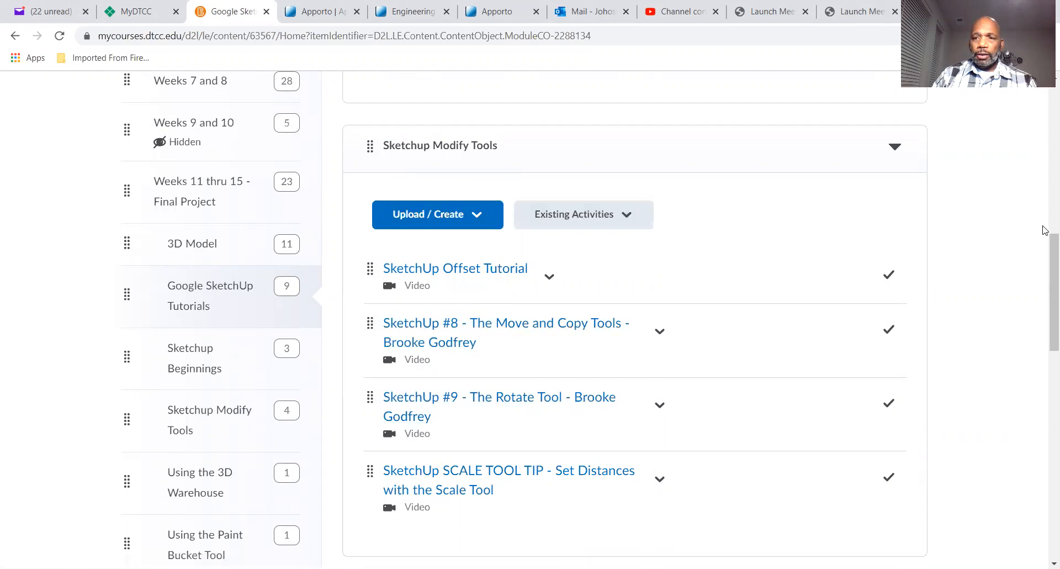
{"action": "scroll", "coordinate": [1044, 258], "scroll_direction": "down", "scroll_amount": 2}
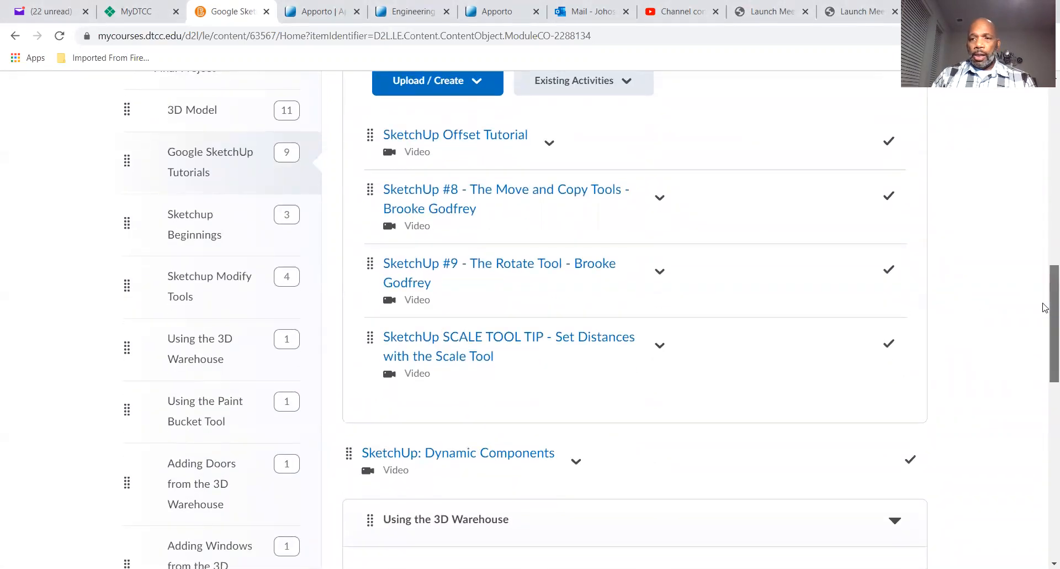
{"action": "scroll", "coordinate": [1044, 308], "scroll_direction": "down", "scroll_amount": 2}
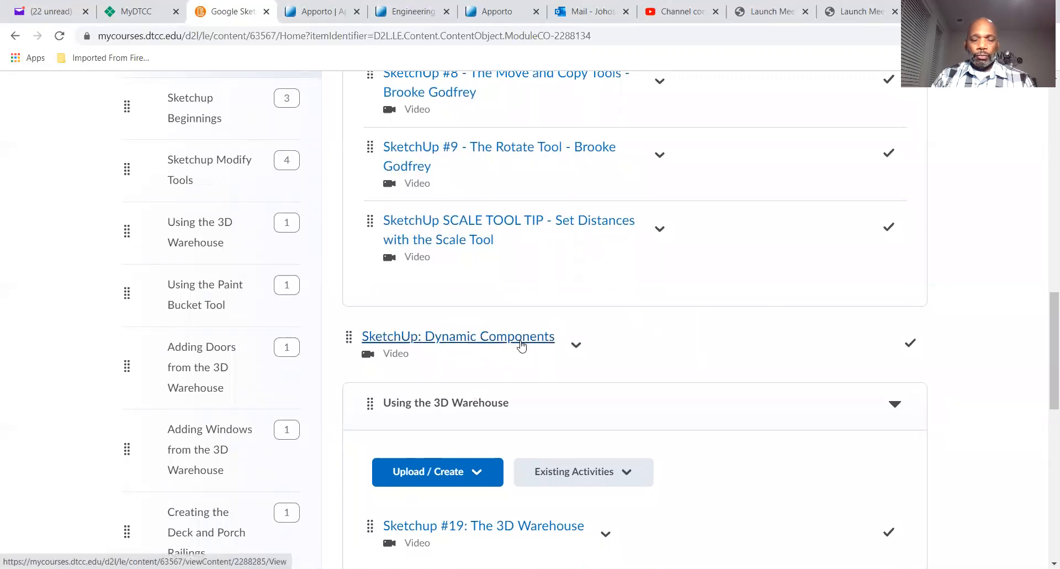
{"action": "scroll", "coordinate": [1044, 327], "scroll_direction": "down", "scroll_amount": 3}
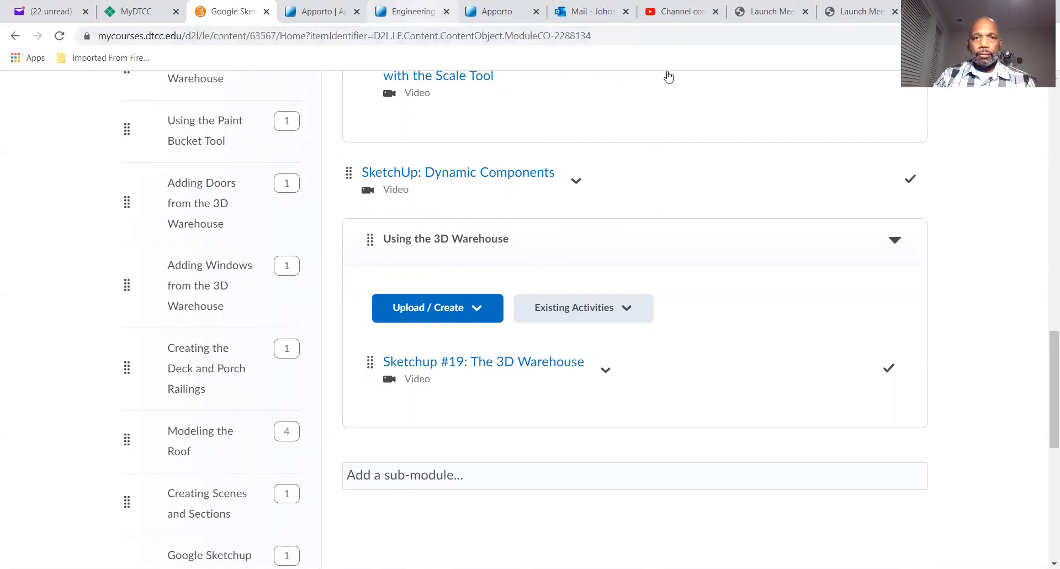
Switch to the Kitchen Addition model in SketchUp and view the house from its porch side.
{"action": "left_click", "coordinate": [413, 11]}
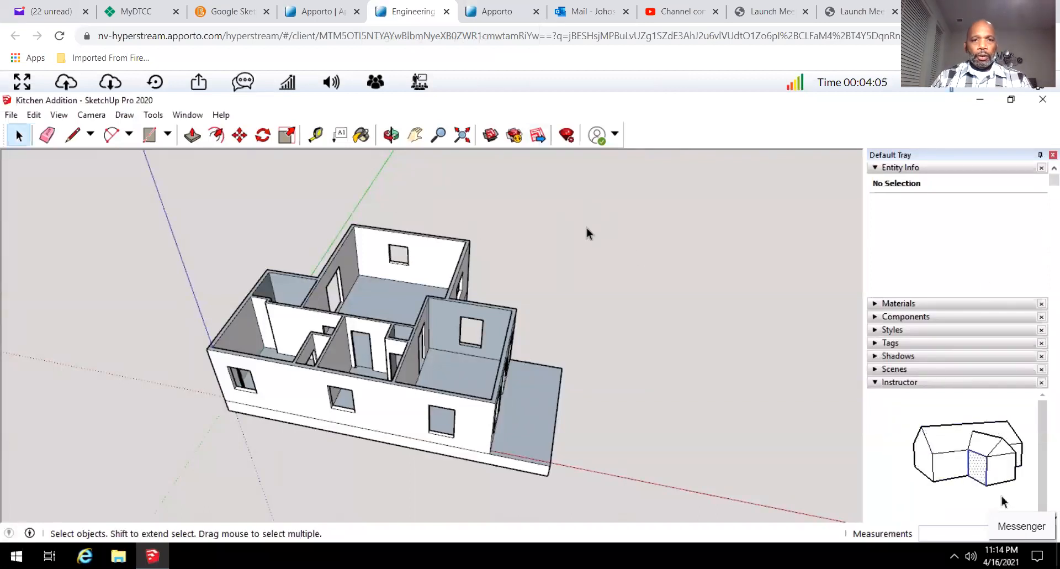
{"action": "scroll", "coordinate": [438, 350], "scroll_direction": "down", "scroll_amount": 2}
{"action": "mouse_move", "coordinate": [433, 408]}
{"action": "middle_mouse_down"}
{"action": "mouse_move", "coordinate": [402, 337]}
{"action": "mouse_move", "coordinate": [346, 376]}
{"action": "mouse_move", "coordinate": [395, 403]}
{"action": "mouse_move", "coordinate": [142, 379]}
{"action": "mouse_move", "coordinate": [513, 396]}
{"action": "mouse_move", "coordinate": [431, 406]}
{"action": "mouse_move", "coordinate": [451, 419]}
{"action": "middle_mouse_up"}
{"action": "scroll", "coordinate": [434, 403], "scroll_direction": "up", "scroll_amount": 1}
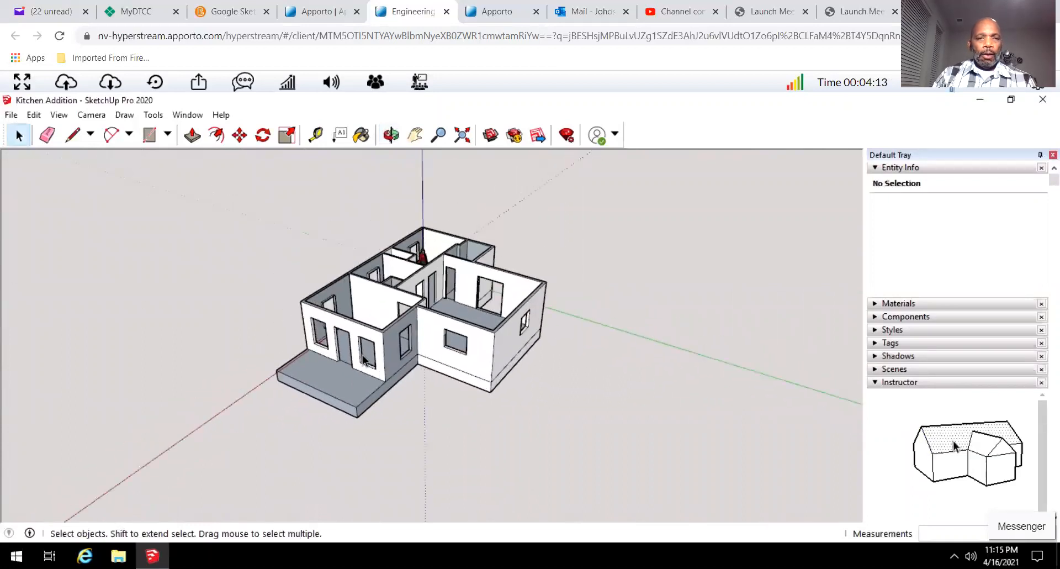
Open the house group for editing and exit it without changing anything.
{"action": "left_click", "coordinate": [339, 330]}
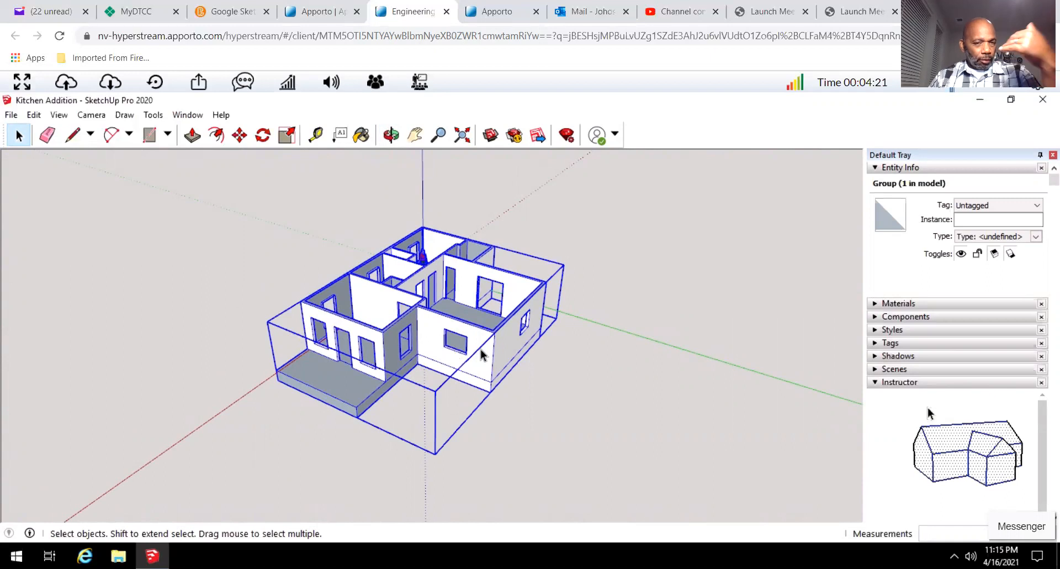
{"action": "right_click", "coordinate": [425, 349]}
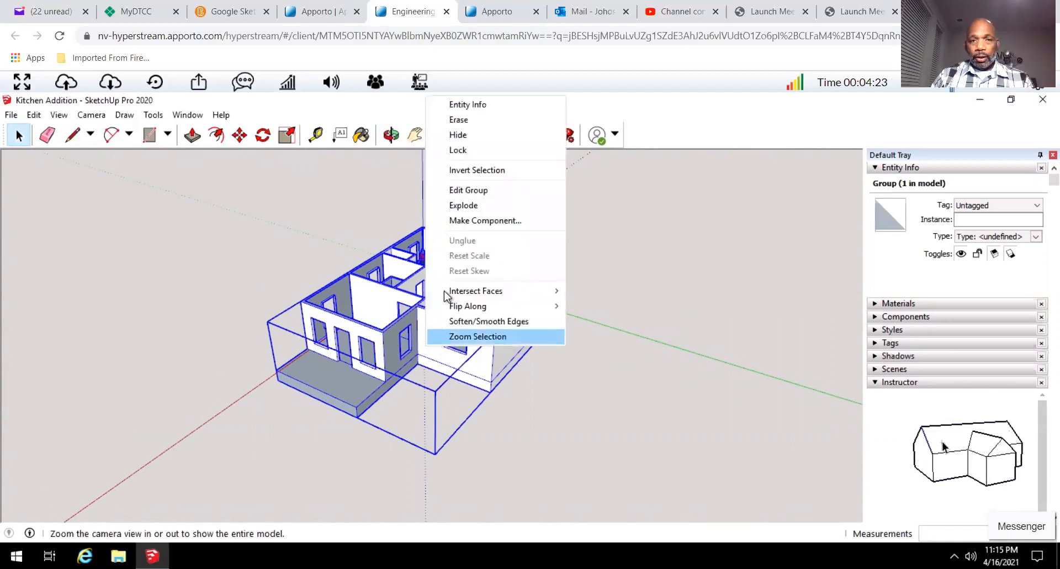
{"action": "left_click", "coordinate": [467, 191]}
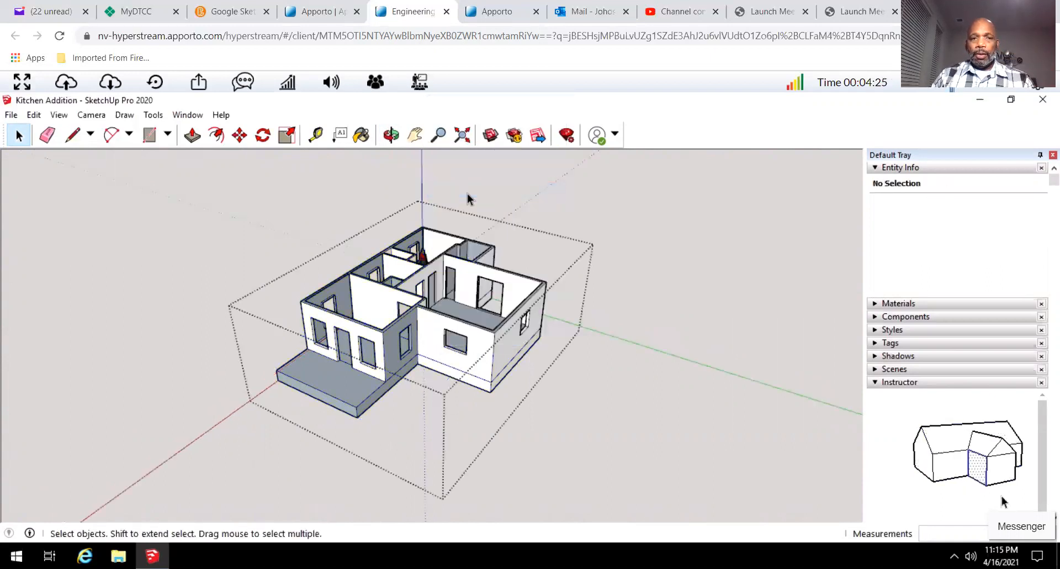
{"action": "left_click", "coordinate": [163, 301]}
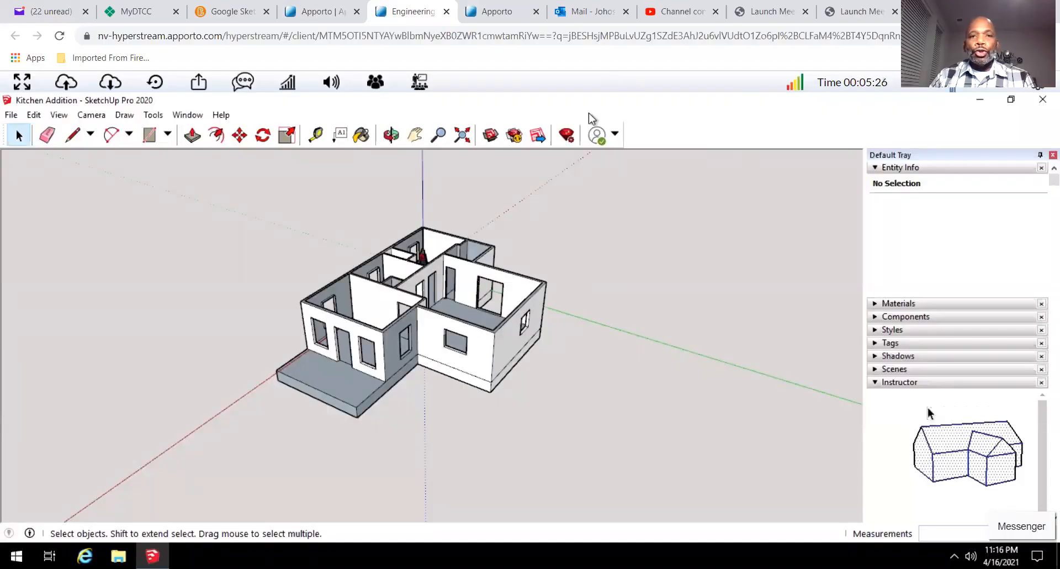
Open a maximized 3D Warehouse window and search it for "kraftmaid base cabinets".
{"action": "left_click", "coordinate": [489, 136]}
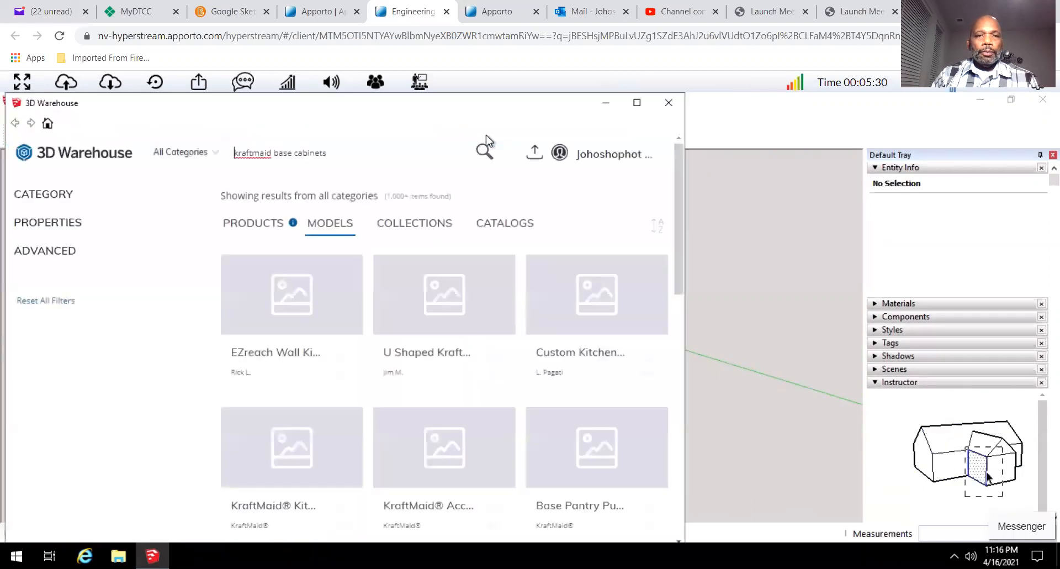
{"action": "left_click", "coordinate": [636, 104]}
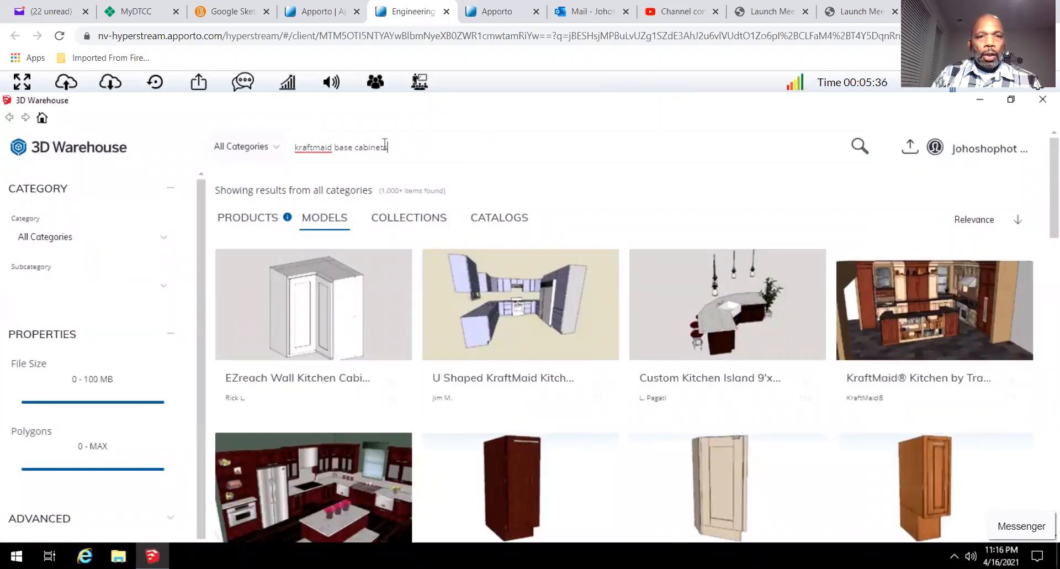
{"action": "left_click_drag", "start_coordinate": [385, 147], "coordinate": [256, 166]}
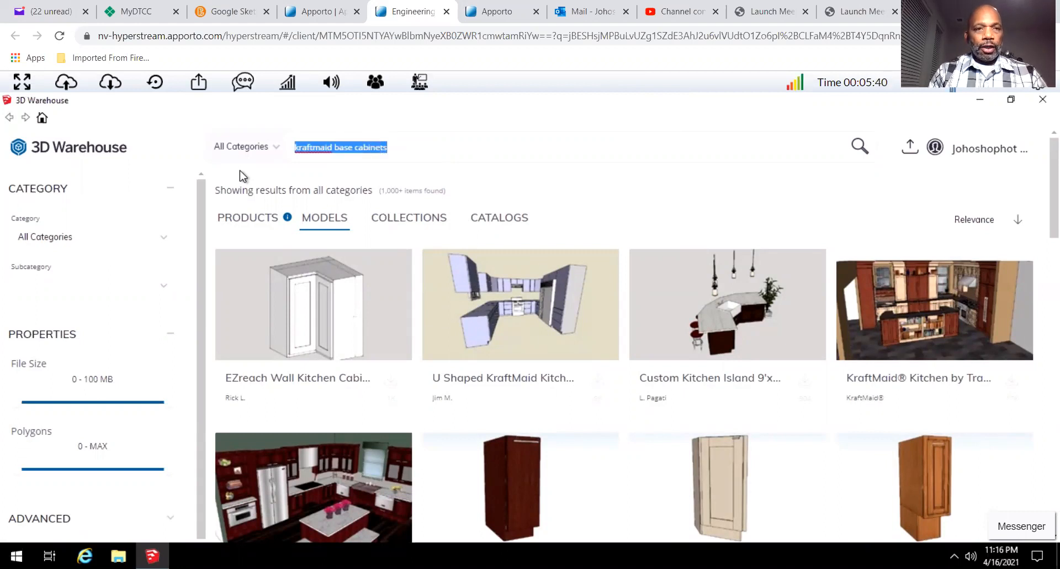
{"action": "type", "text": "kraft"}
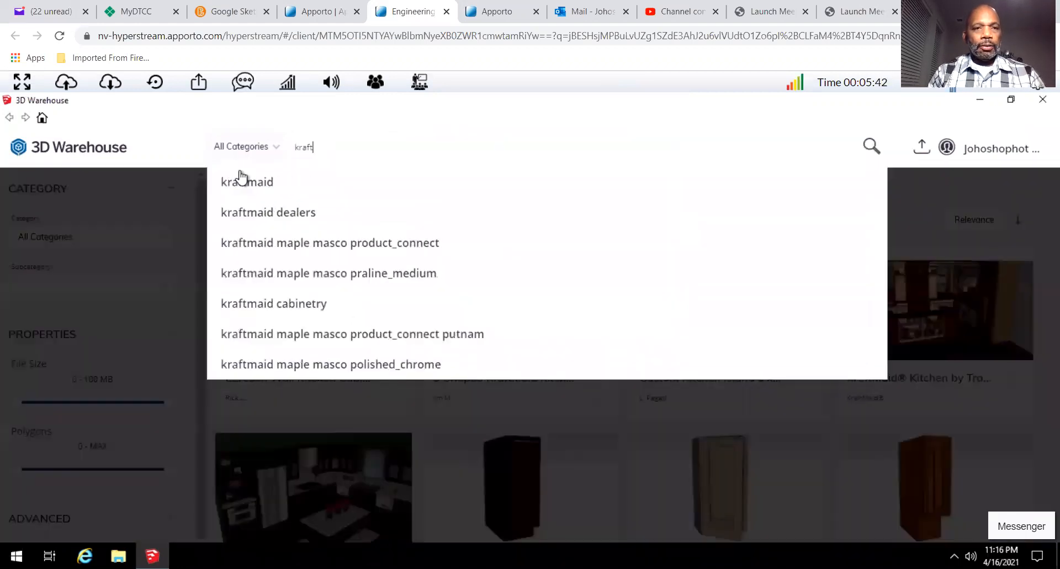
{"action": "type", "text": "maid bas"}
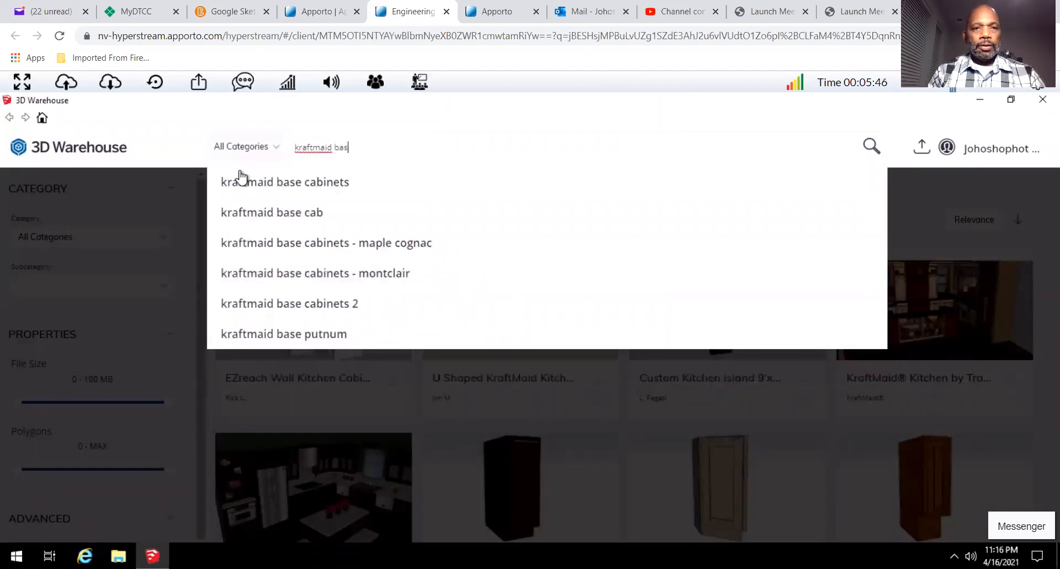
{"action": "type", "text": "e ca"}
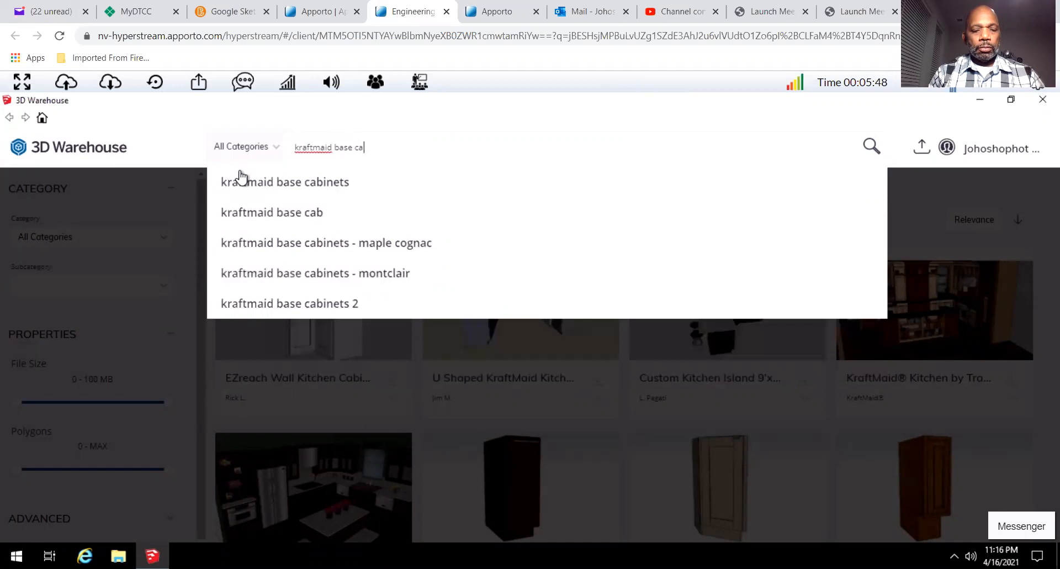
{"action": "type", "text": "binets"}
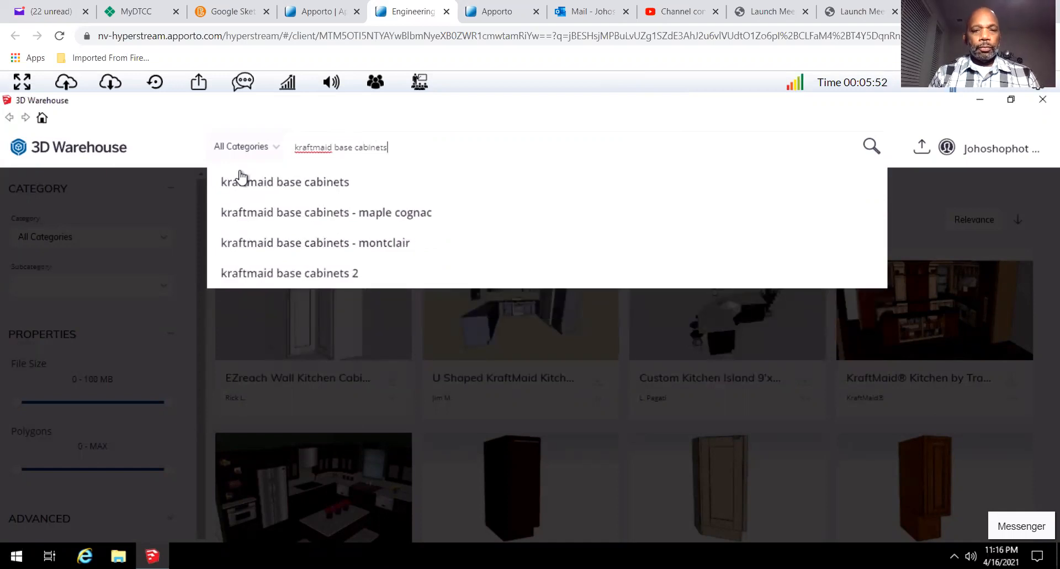
{"action": "left_click", "coordinate": [240, 175]}
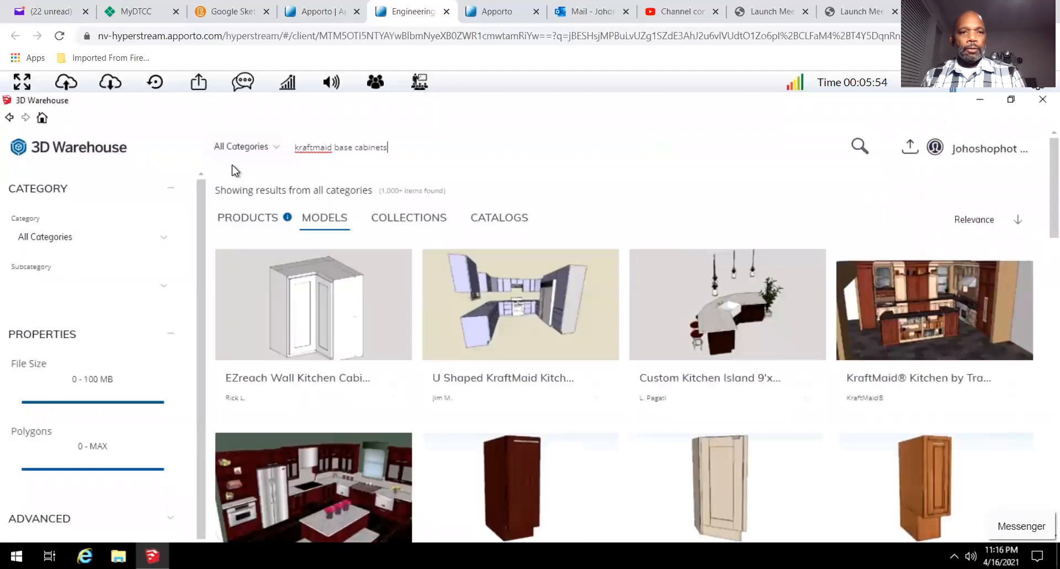
Check the product results of the cabinet search and return to the model results.
{"action": "left_click_drag", "start_coordinate": [218, 219], "coordinate": [227, 224]}
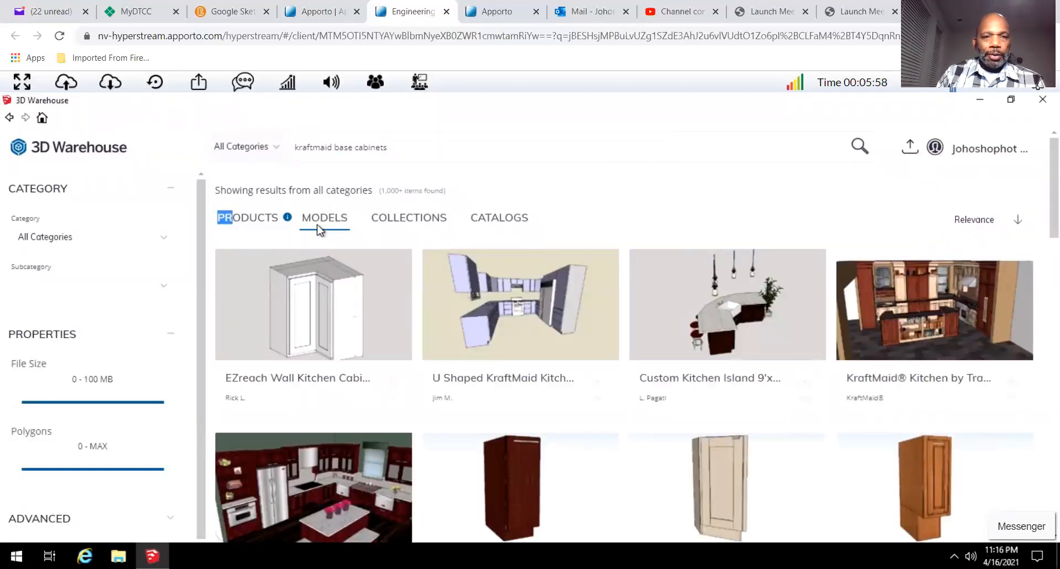
{"action": "left_click", "coordinate": [257, 227]}
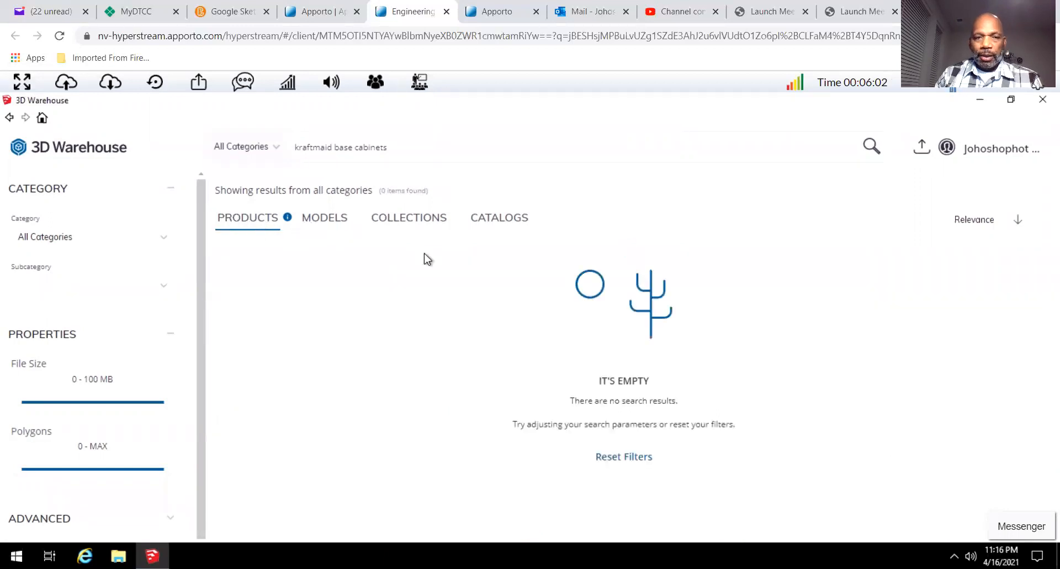
{"action": "left_click_drag", "start_coordinate": [313, 227], "coordinate": [318, 232]}
{"action": "left_click", "coordinate": [332, 219]}
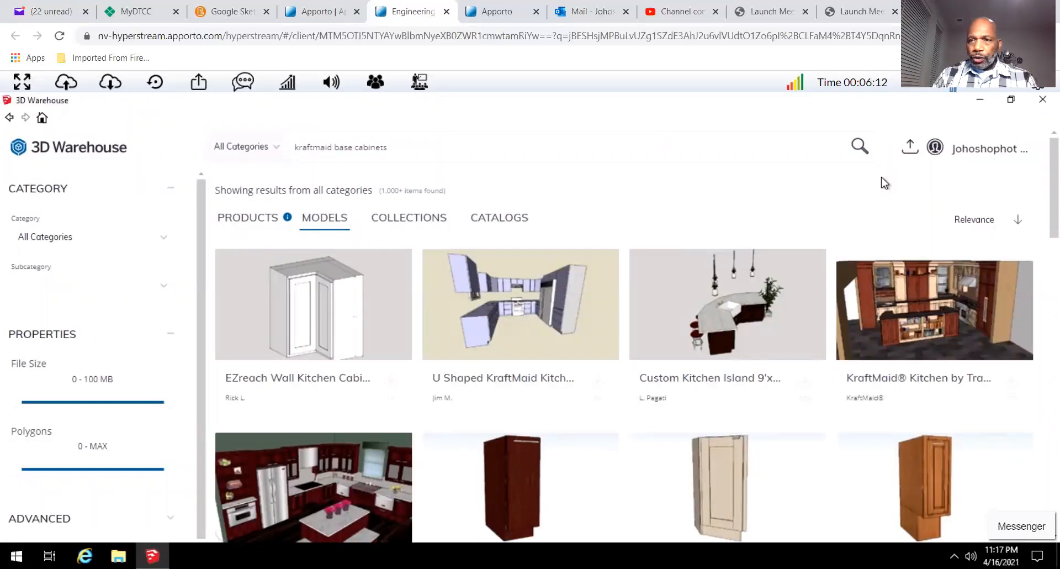
Browse the model results for a KraftMaid corner base cabinet suited to the kitchen.
{"action": "left_click_drag", "start_coordinate": [1046, 186], "coordinate": [1045, 308]}
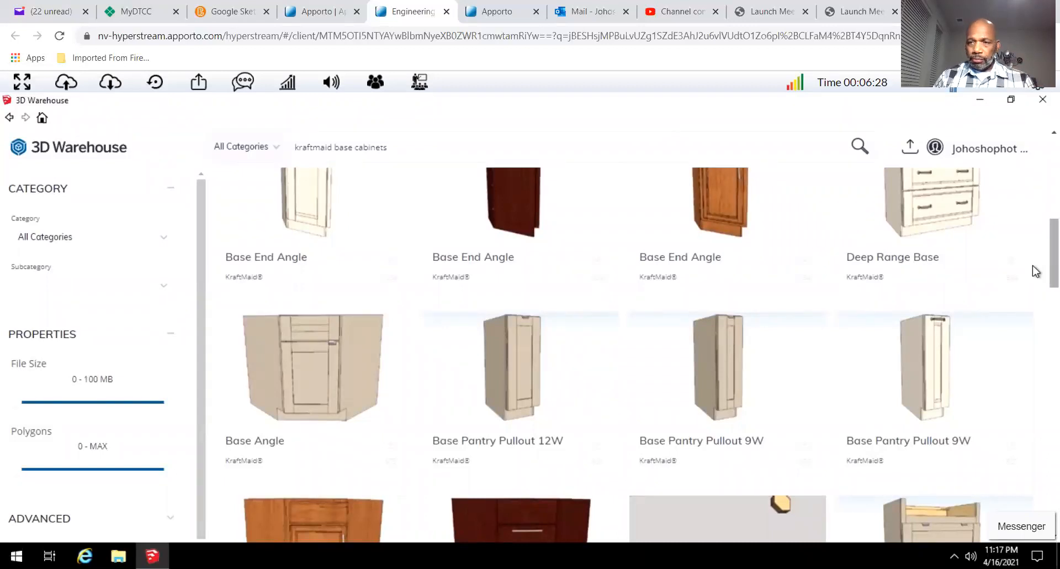
{"action": "left_click_drag", "start_coordinate": [1042, 244], "coordinate": [1043, 538]}
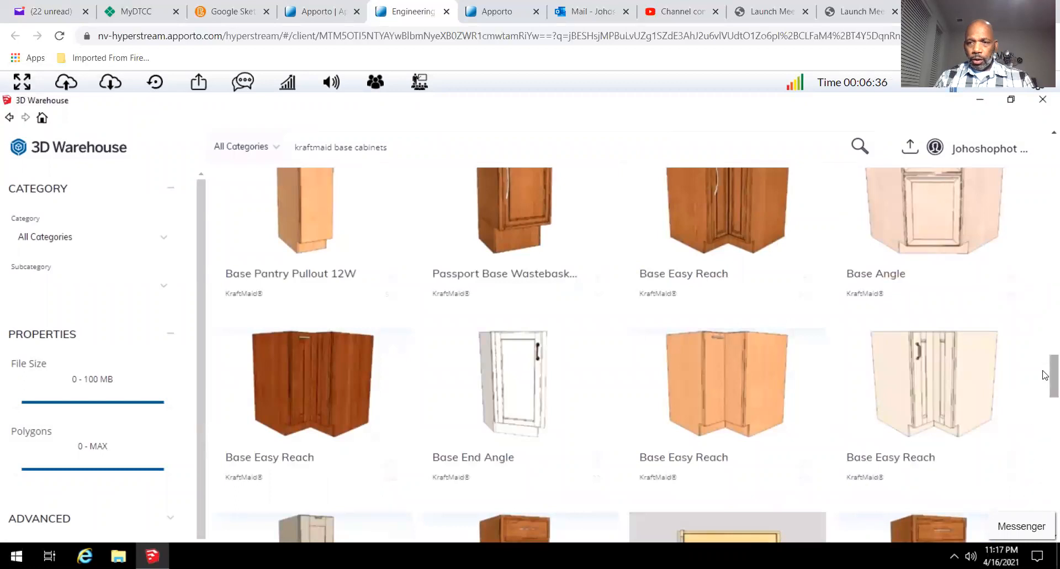
{"action": "left_click_drag", "start_coordinate": [1046, 376], "coordinate": [1046, 535]}
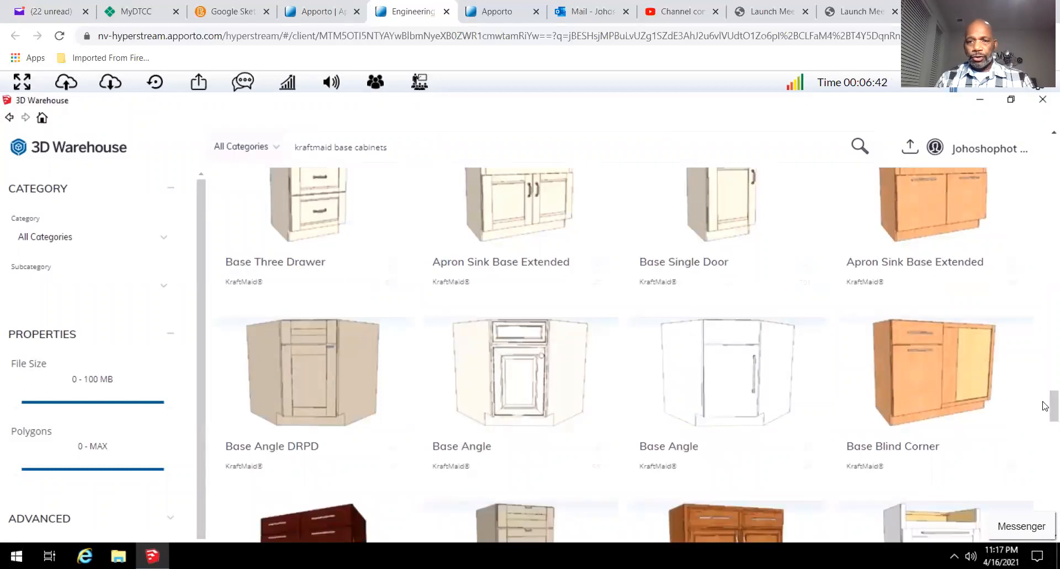
{"action": "left_click_drag", "start_coordinate": [1052, 397], "coordinate": [1016, 152]}
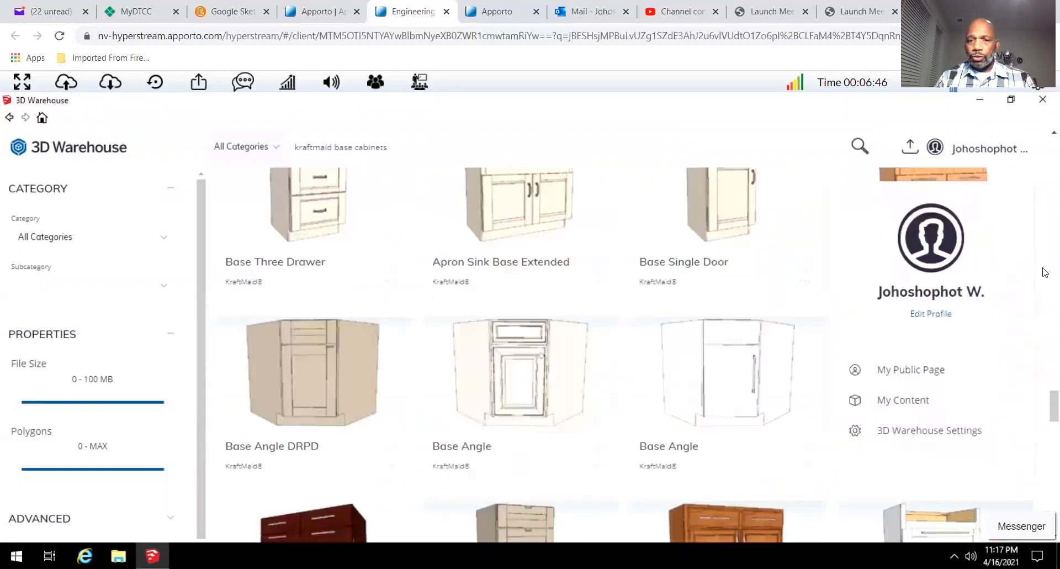
{"action": "scroll", "coordinate": [1044, 280], "scroll_direction": "down", "scroll_amount": 5}
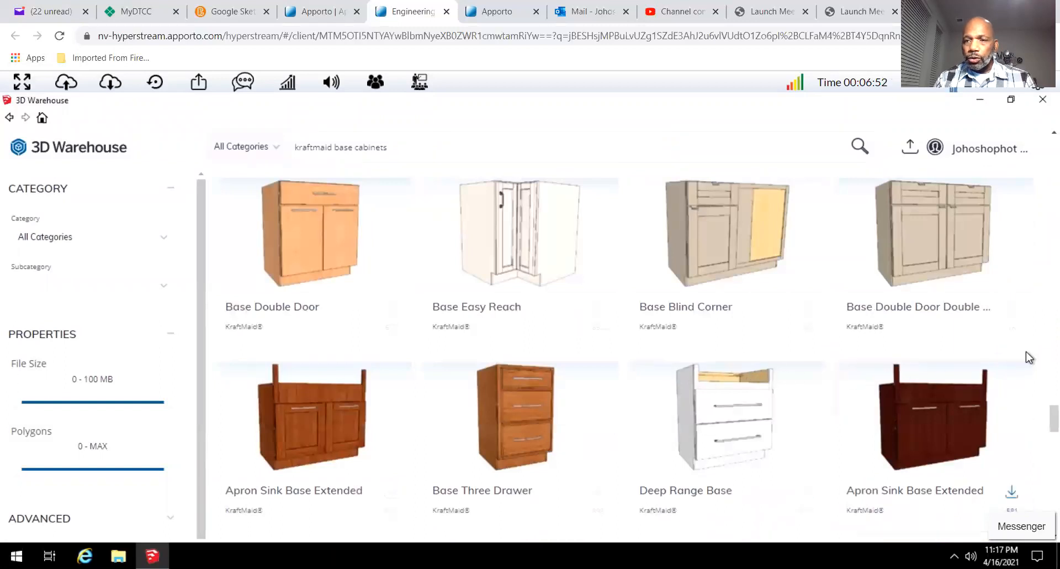
{"action": "scroll", "coordinate": [1044, 378], "scroll_direction": "up", "scroll_amount": 6}
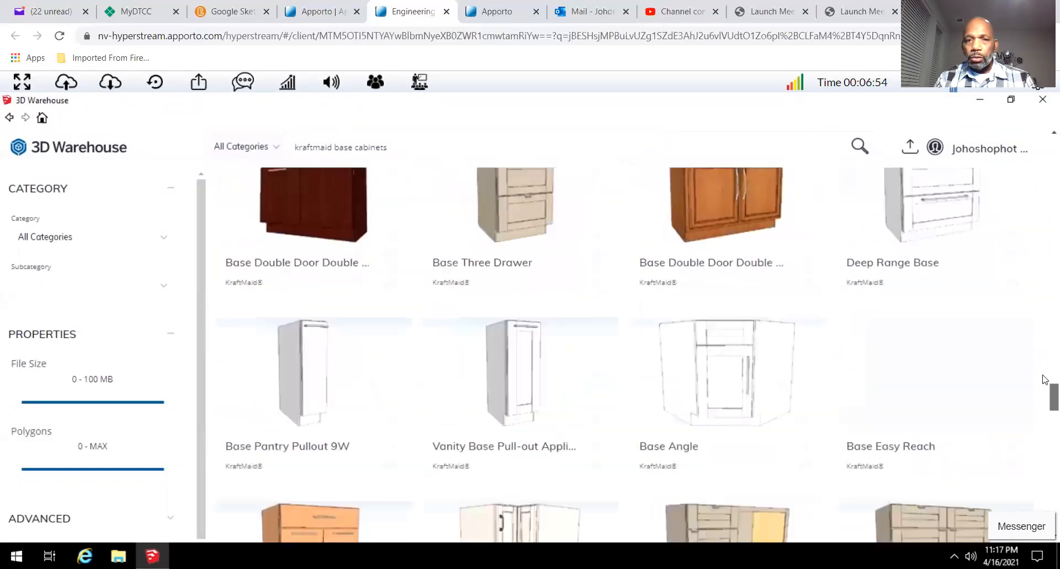
{"action": "scroll", "coordinate": [1044, 379], "scroll_direction": "up", "scroll_amount": 5}
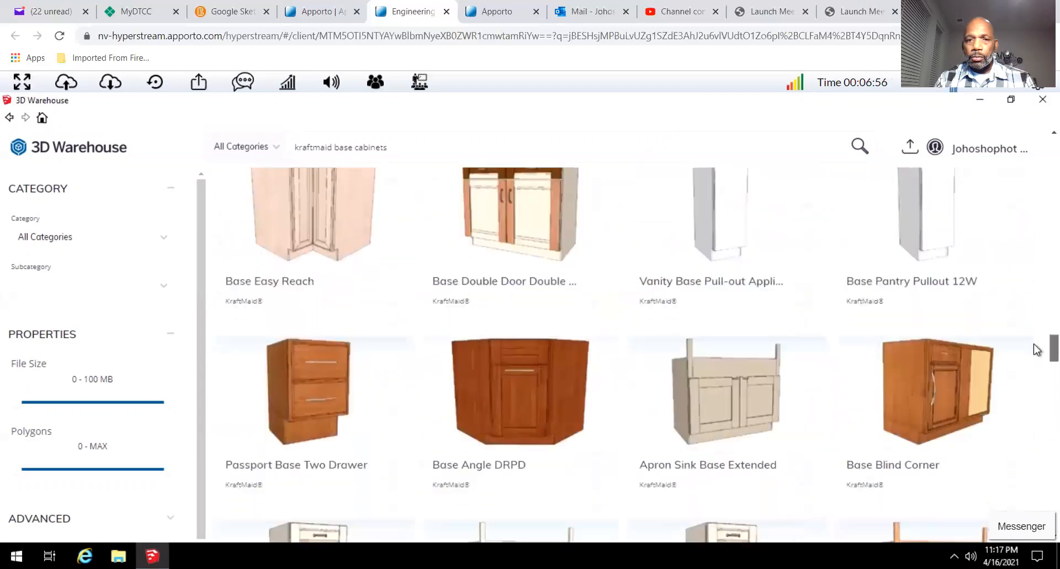
{"action": "scroll", "coordinate": [1030, 317], "scroll_direction": "up", "scroll_amount": 4}
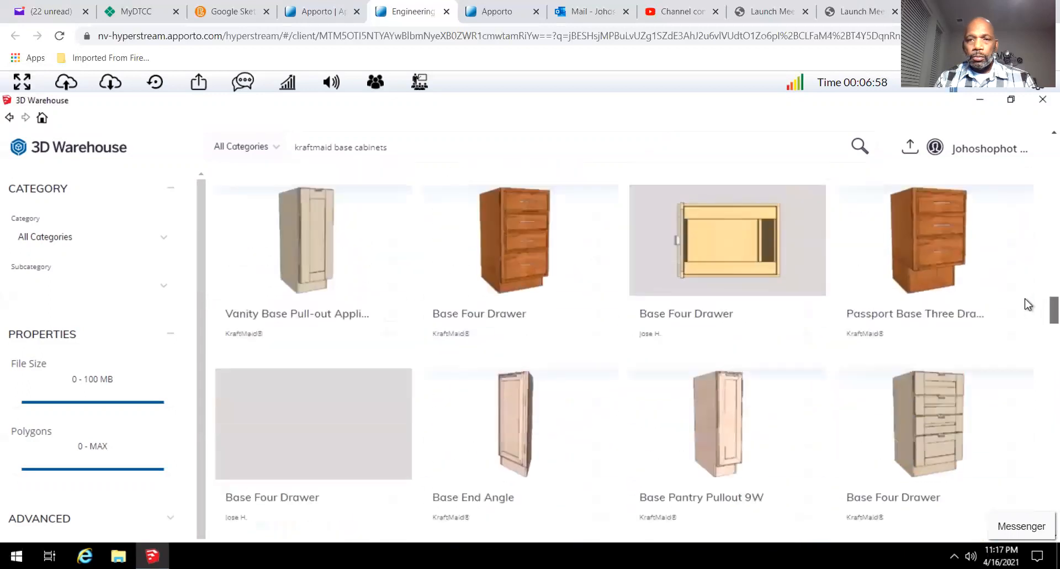
{"action": "scroll", "coordinate": [1028, 303], "scroll_direction": "up", "scroll_amount": 4}
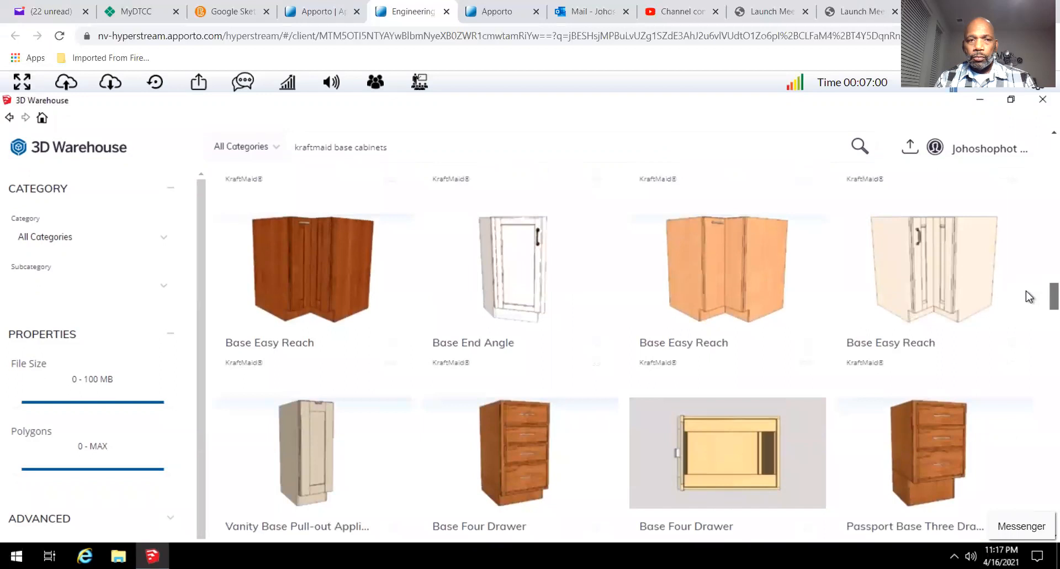
{"action": "scroll", "coordinate": [1025, 297], "scroll_direction": "up", "scroll_amount": 1}
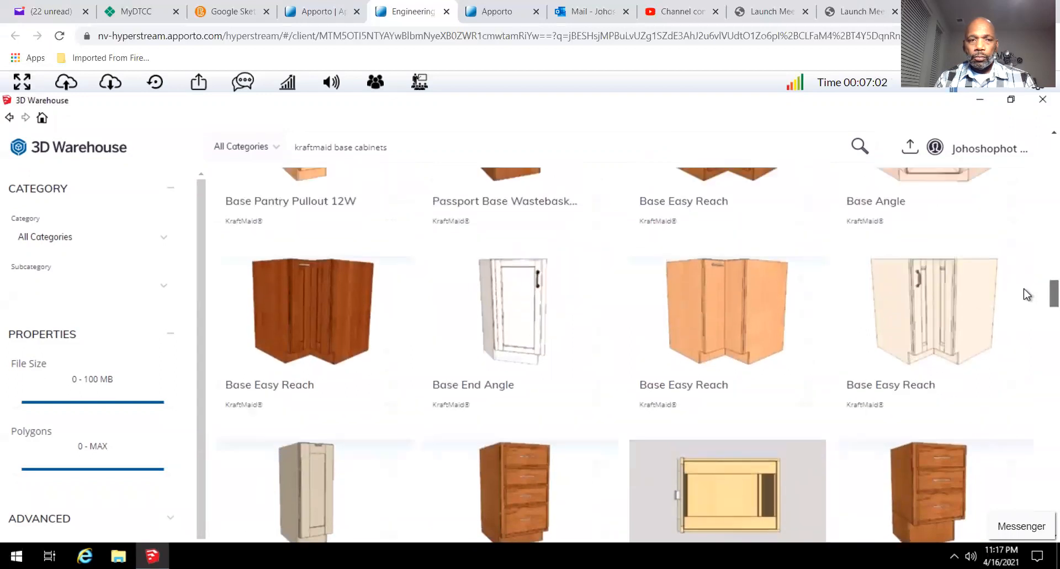
{"action": "scroll", "coordinate": [1024, 290], "scroll_direction": "up", "scroll_amount": 1}
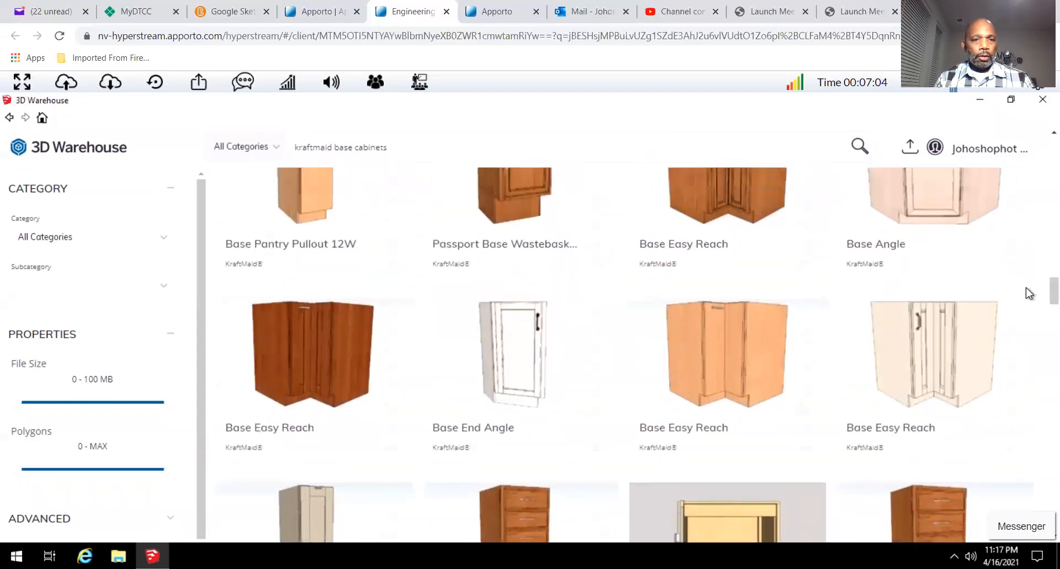
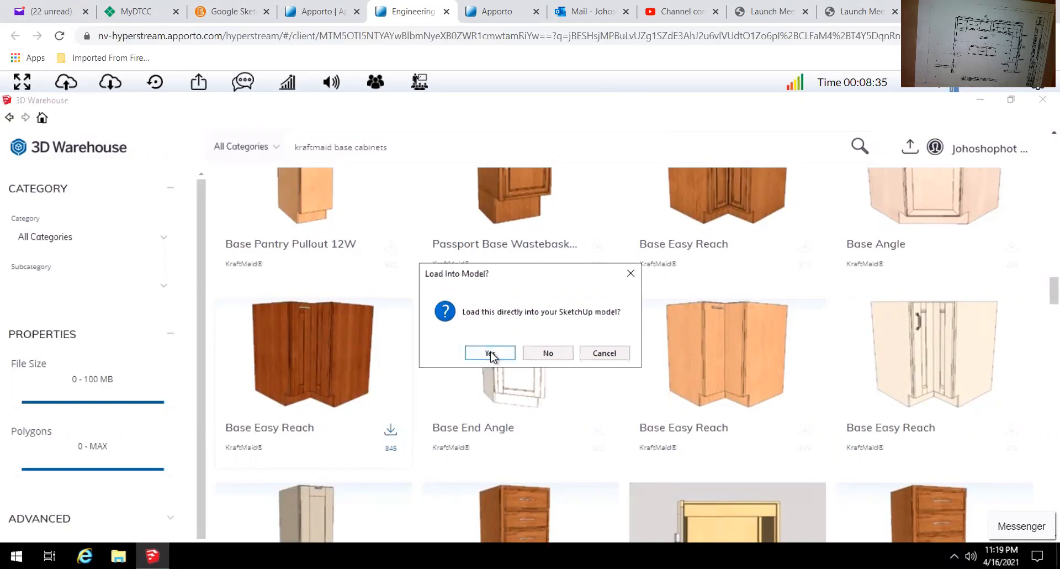
Load the reddish-brown KraftMaid Base Easy Reach cabinet directly into the model and place it on the floor near the large room's corner.
{"action": "left_click", "coordinate": [483, 353]}
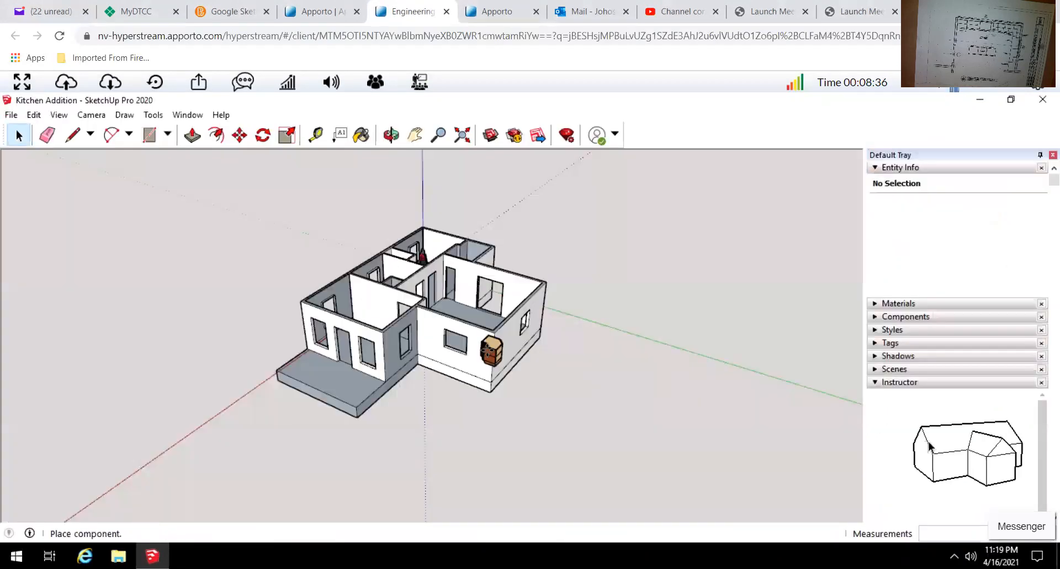
{"action": "scroll", "coordinate": [322, 347], "scroll_direction": "down", "scroll_amount": 3}
{"action": "middle_click_drag", "start_coordinate": [322, 348], "coordinate": [548, 331]}
{"action": "middle_click_drag", "start_coordinate": [382, 317], "coordinate": [568, 347]}
{"action": "middle_click_drag", "start_coordinate": [413, 326], "coordinate": [389, 318]}
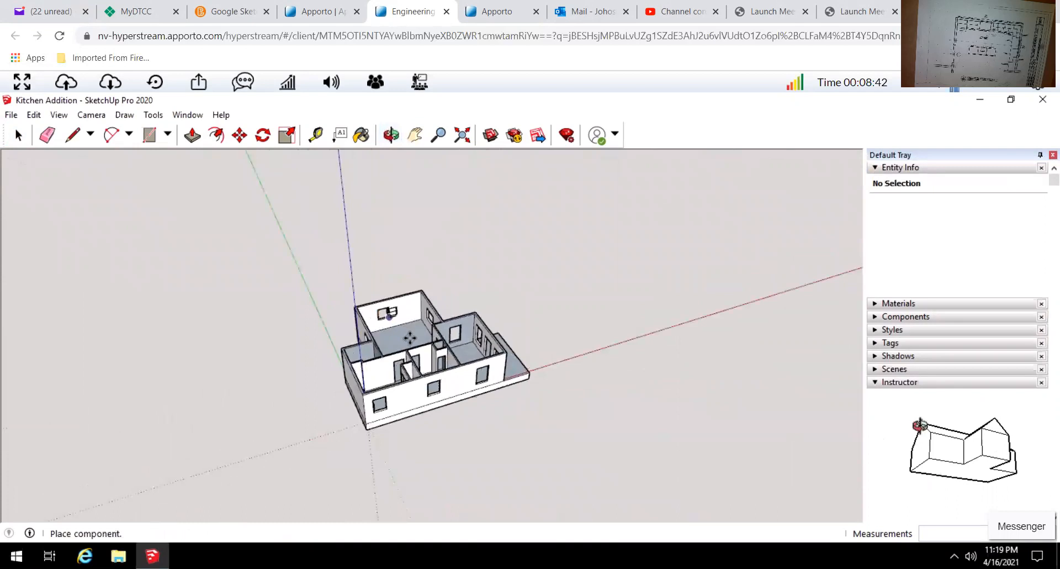
{"action": "scroll", "coordinate": [411, 335], "scroll_direction": "up", "scroll_amount": 10}
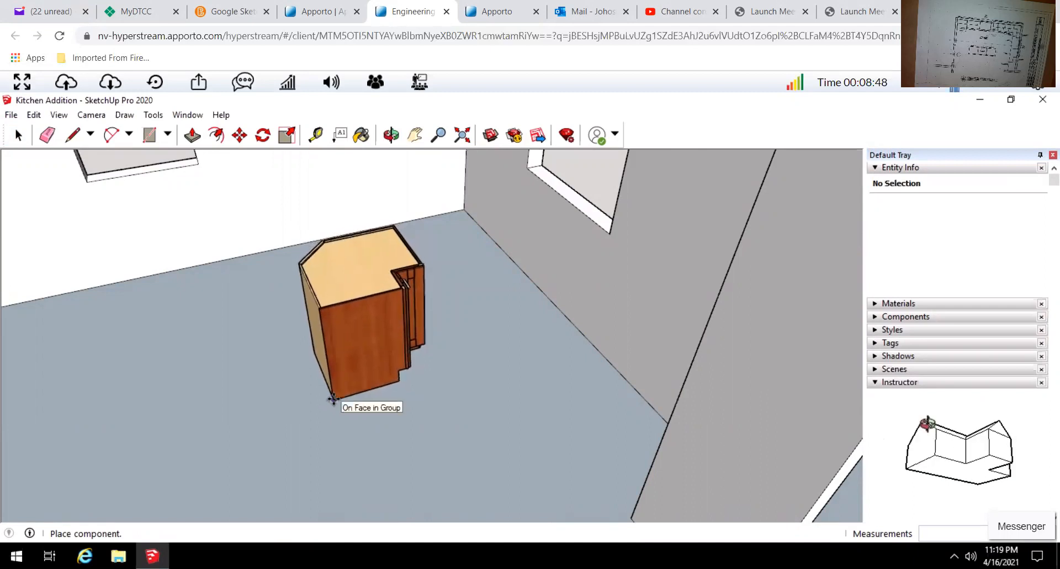
{"action": "left_click", "coordinate": [334, 396]}
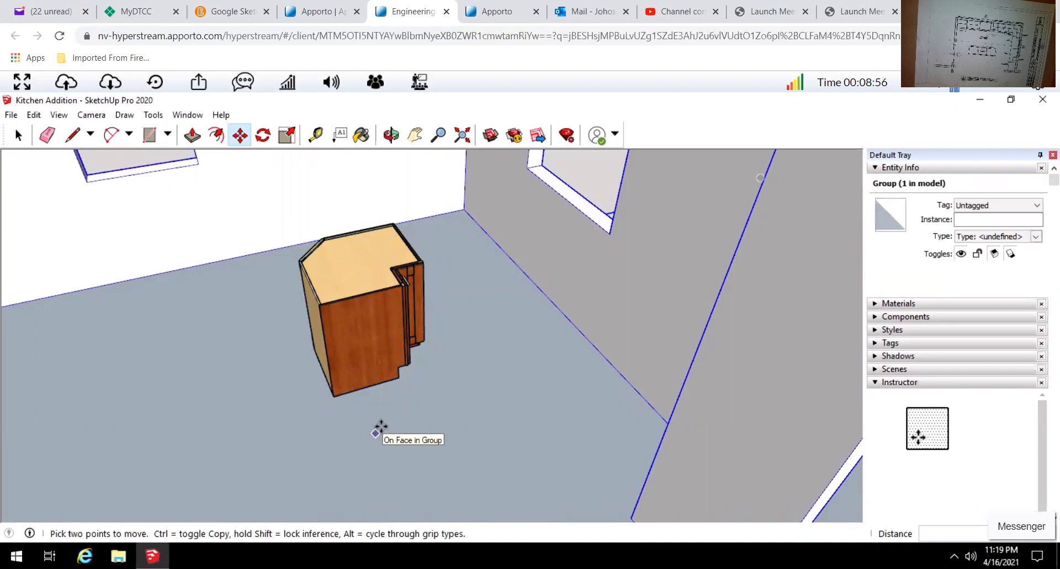
Rotate the Base Easy Reach cabinet about 85 degrees horizontally around the middle of its top face.
{"action": "left_click", "coordinate": [264, 136]}
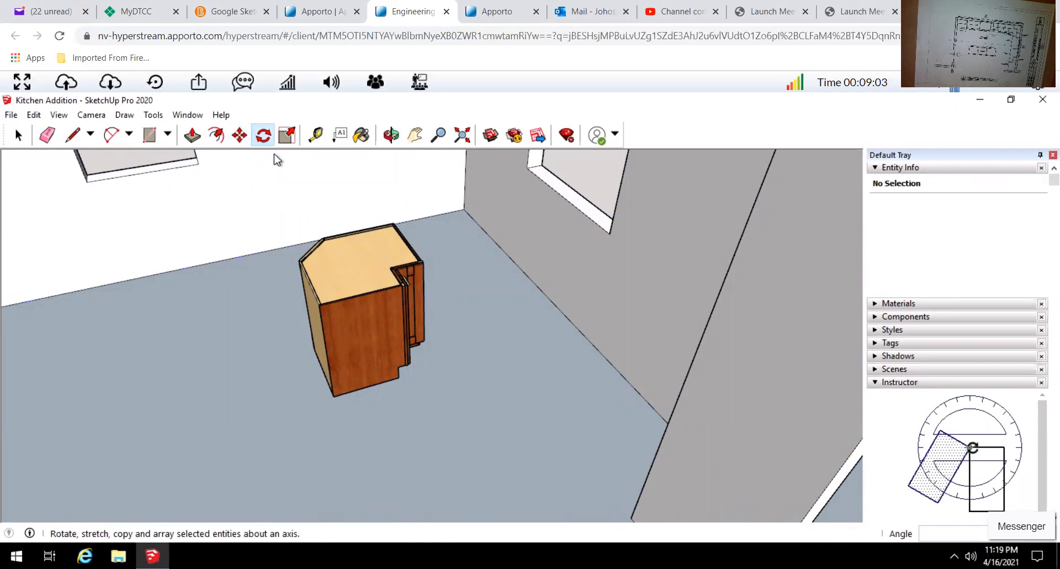
{"action": "left_click", "coordinate": [360, 267]}
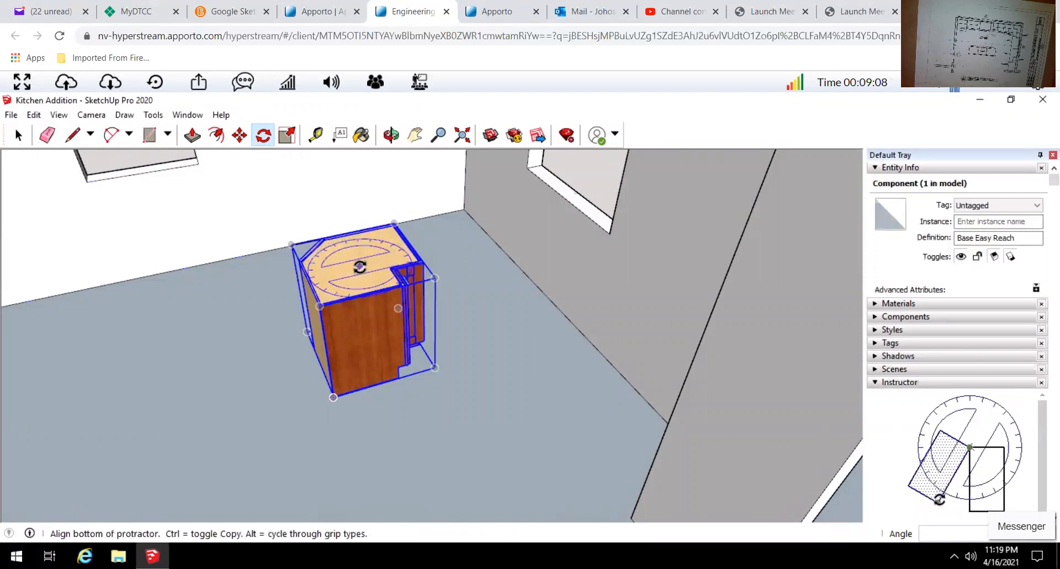
{"action": "left_click", "coordinate": [268, 283]}
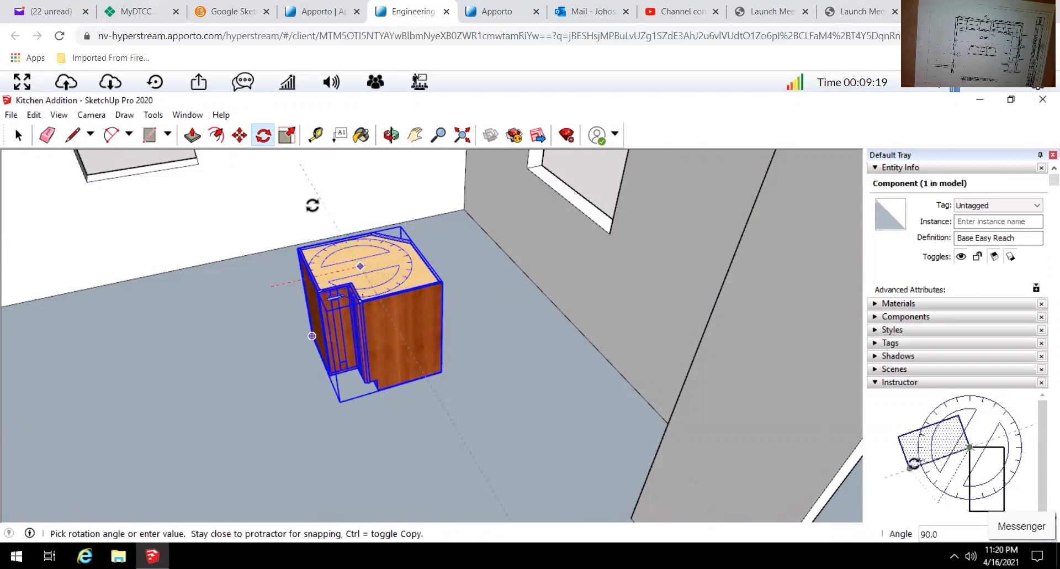
{"action": "left_click", "coordinate": [313, 202]}
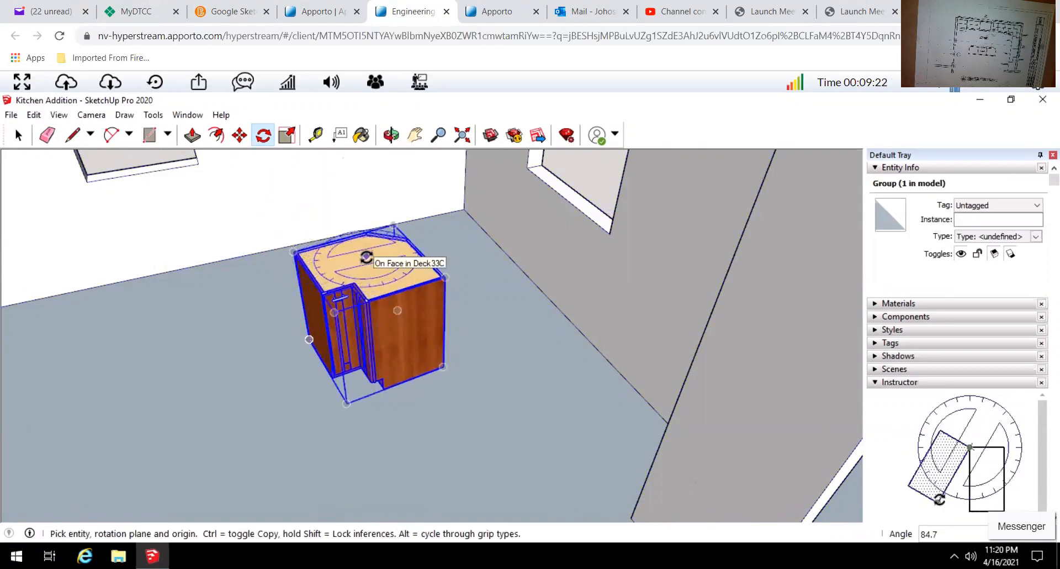
{"action": "left_click", "coordinate": [384, 263]}
{"action": "key", "text": "o"}
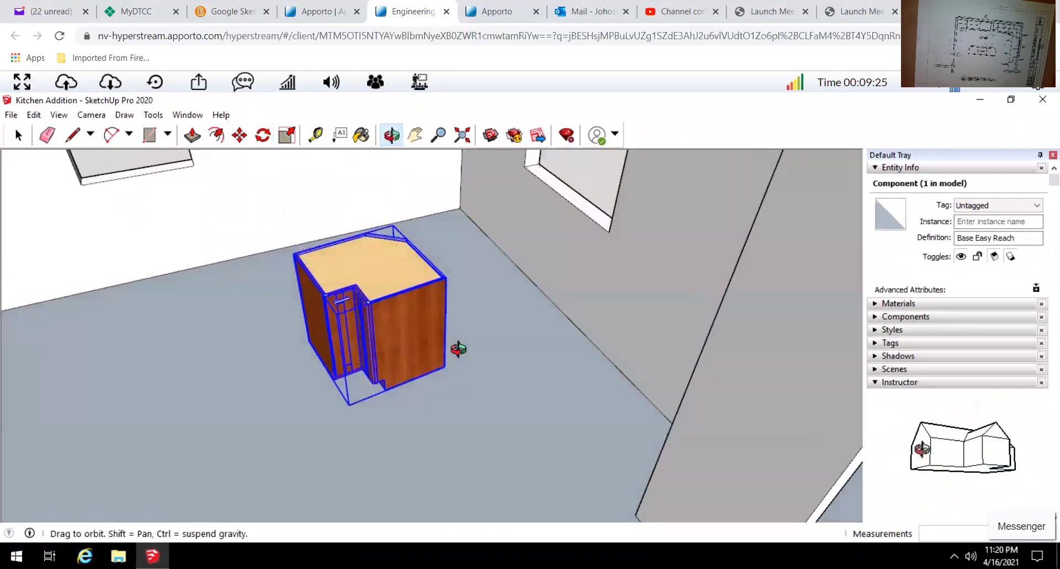
{"action": "left_click_drag", "start_coordinate": [458, 349], "coordinate": [463, 338]}
{"action": "key", "text": "q"}
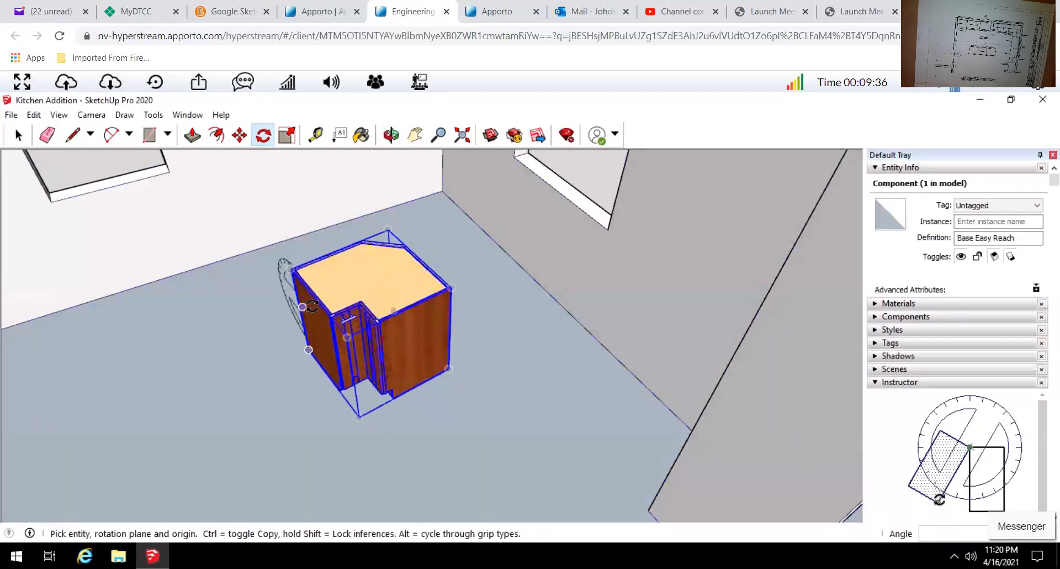
{"action": "left_click", "coordinate": [18, 135]}
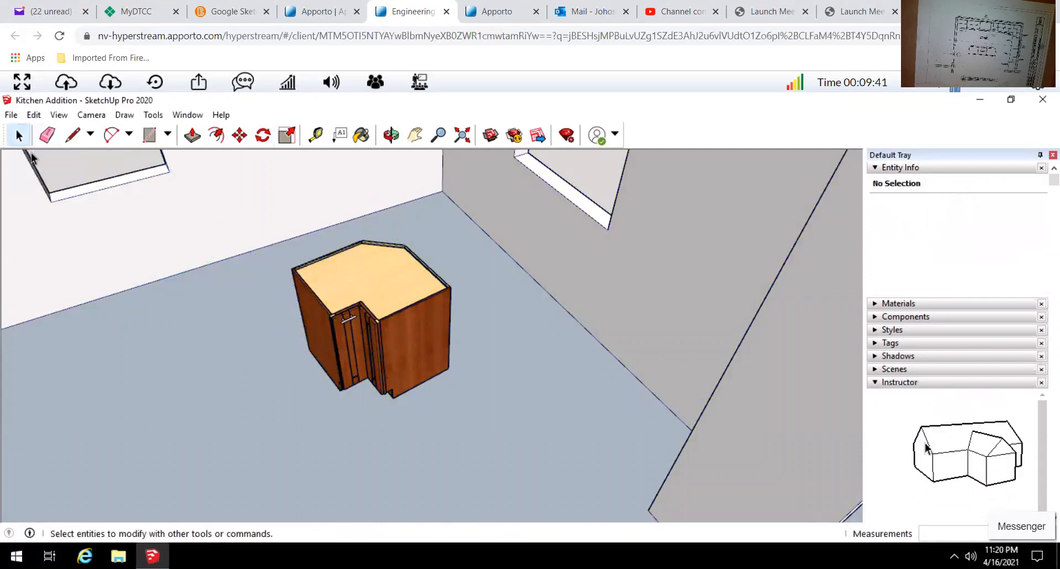
Open the dynamic Component Options of the Base Easy Reach cabinet and bring its Model setting into view.
{"action": "left_click", "coordinate": [393, 338]}
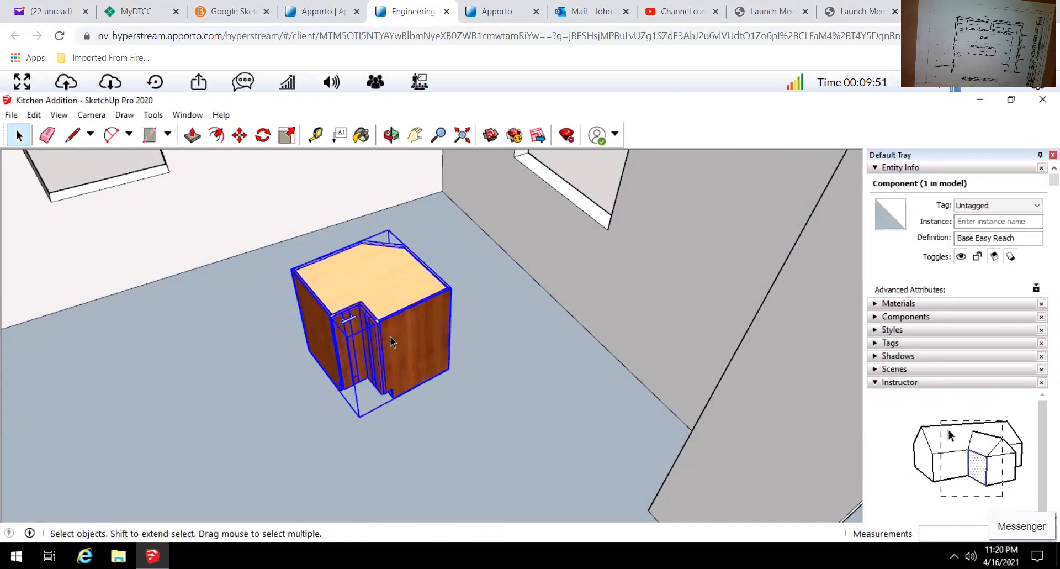
{"action": "right_click", "coordinate": [418, 329]}
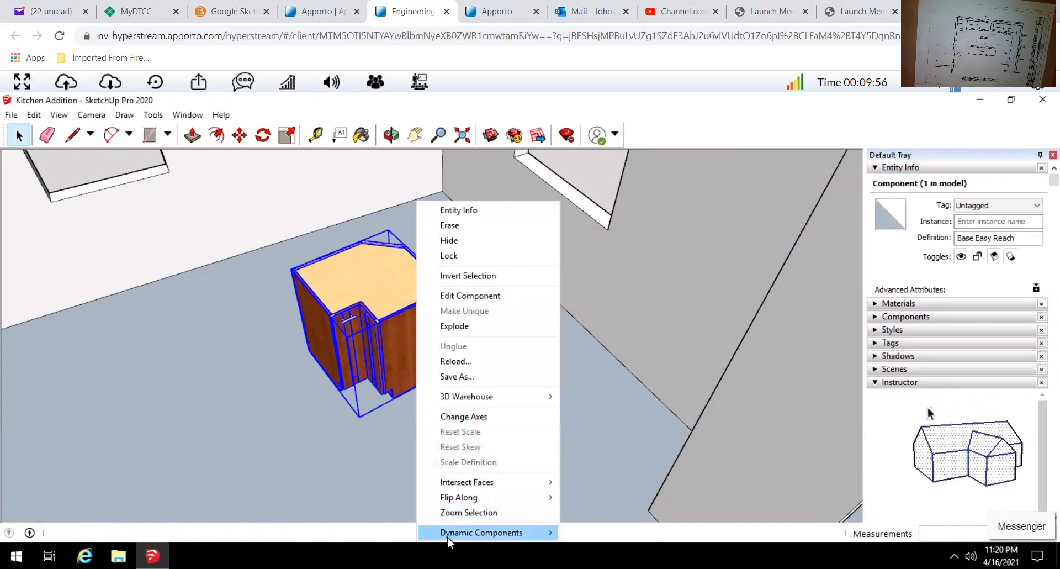
{"action": "mouse_move", "coordinate": [454, 535]}
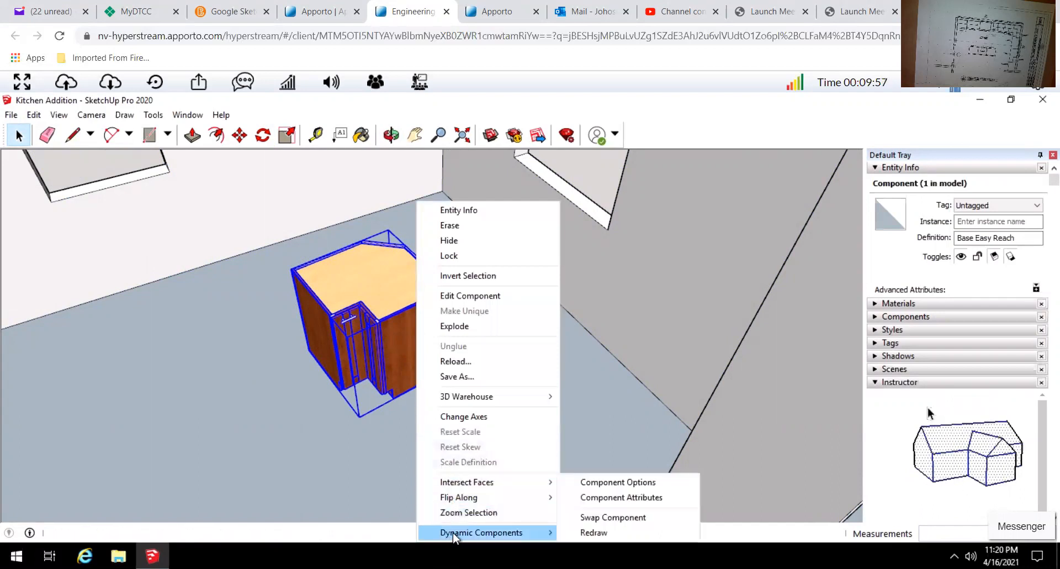
{"action": "left_click", "coordinate": [613, 484]}
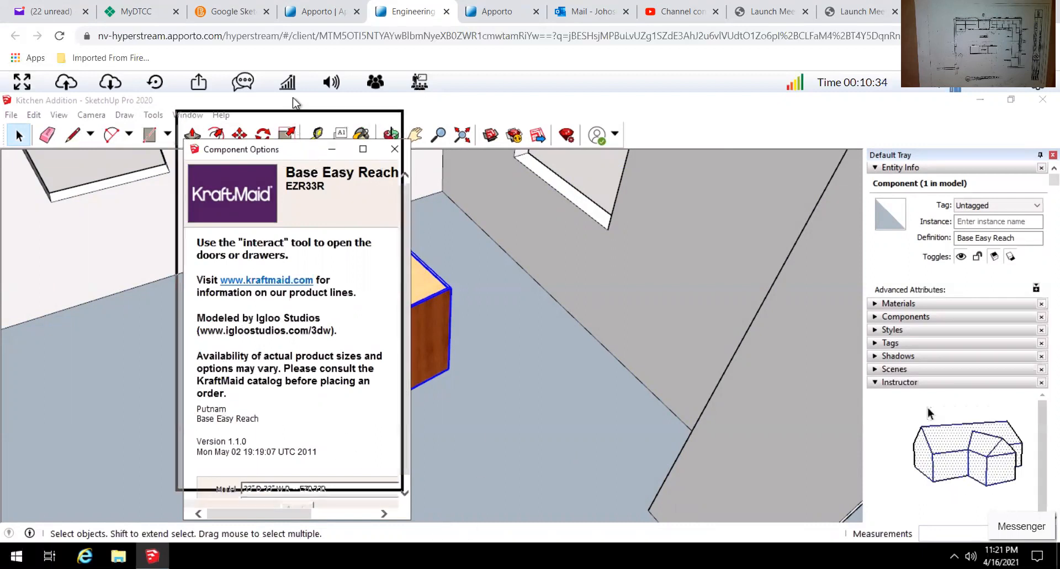
{"action": "left_click_drag", "start_coordinate": [303, 146], "coordinate": [292, 99]}
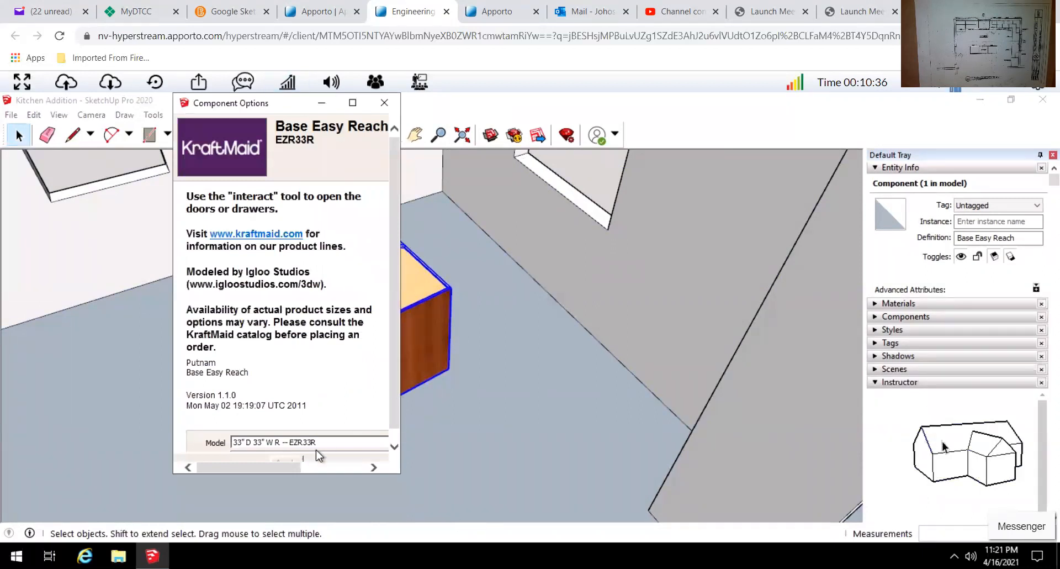
{"action": "left_click", "coordinate": [395, 446]}
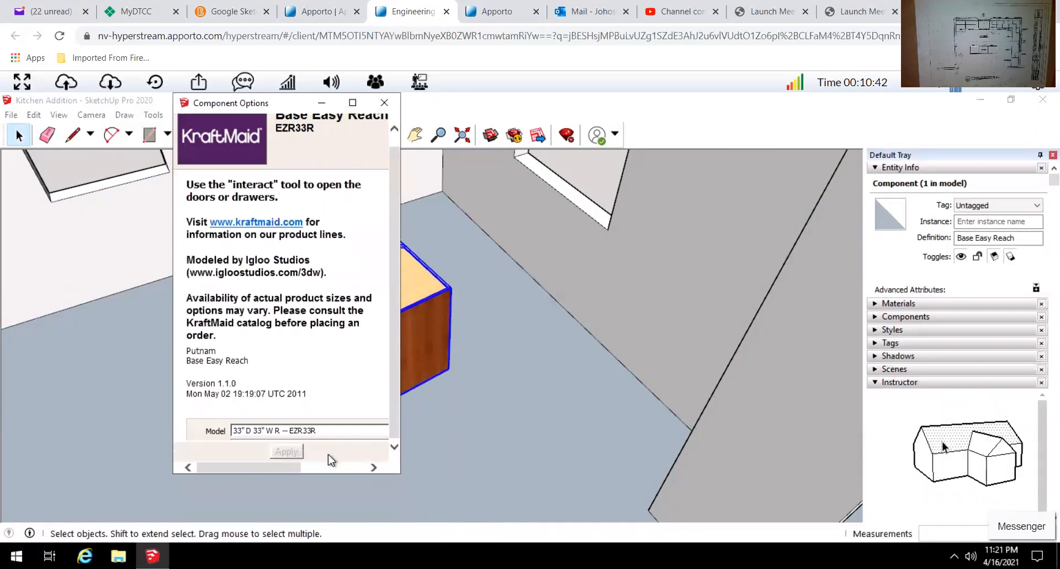
Set the cabinet's model to 36" D 36" W R -- EZR36R, apply it and close the component options.
{"action": "left_click", "coordinate": [359, 430]}
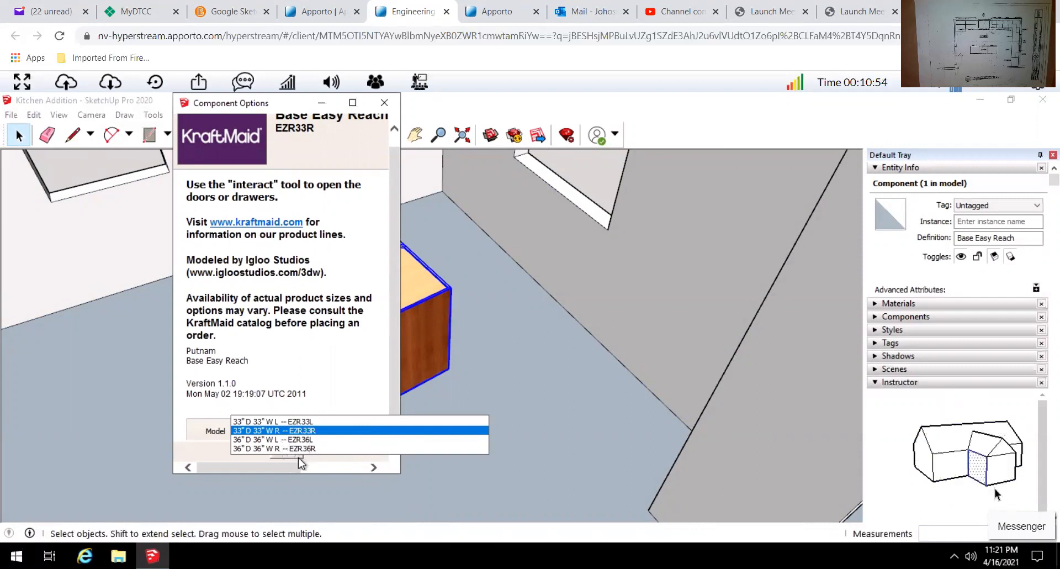
{"action": "left_click", "coordinate": [270, 449]}
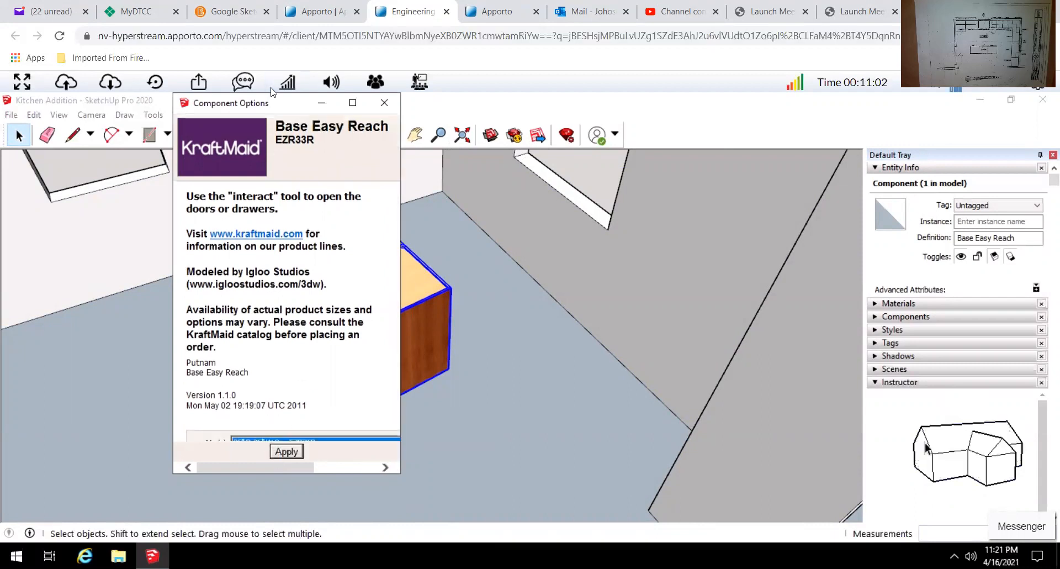
{"action": "mouse_move", "coordinate": [276, 99]}
{"action": "left_mouse_down"}
{"action": "mouse_move", "coordinate": [296, 99]}
{"action": "mouse_move", "coordinate": [262, 106]}
{"action": "left_mouse_up"}
{"action": "scroll", "coordinate": [323, 386], "scroll_direction": "down", "scroll_amount": 3}
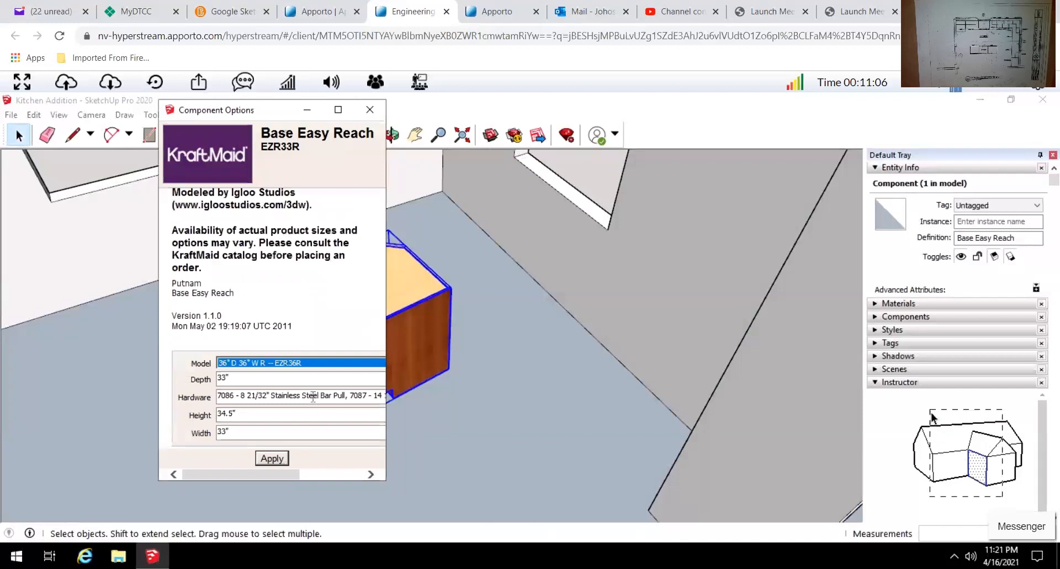
{"action": "left_click_drag", "start_coordinate": [270, 110], "coordinate": [680, 121]}
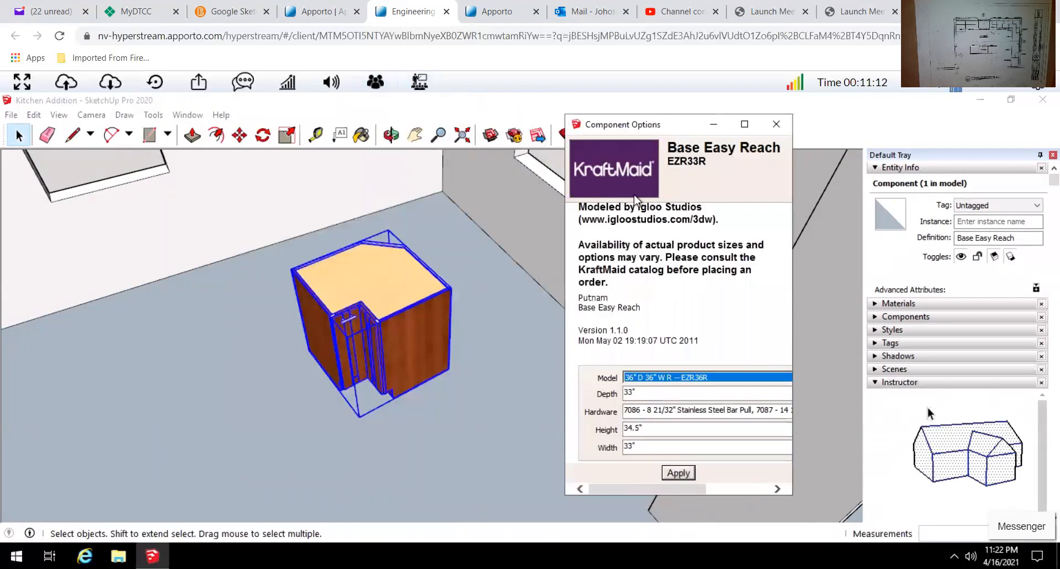
{"action": "left_click", "coordinate": [677, 473]}
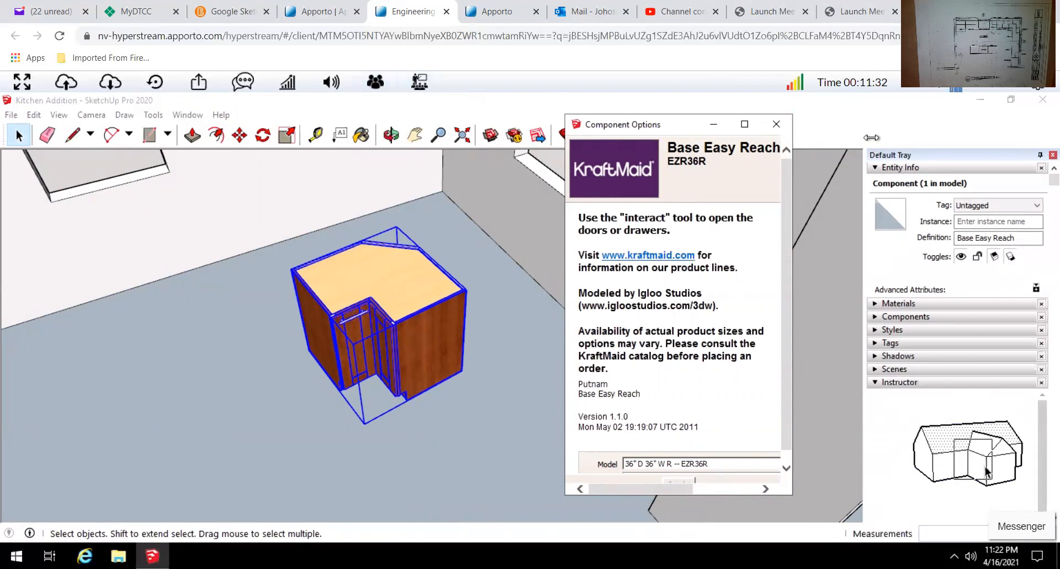
{"action": "left_click", "coordinate": [776, 125]}
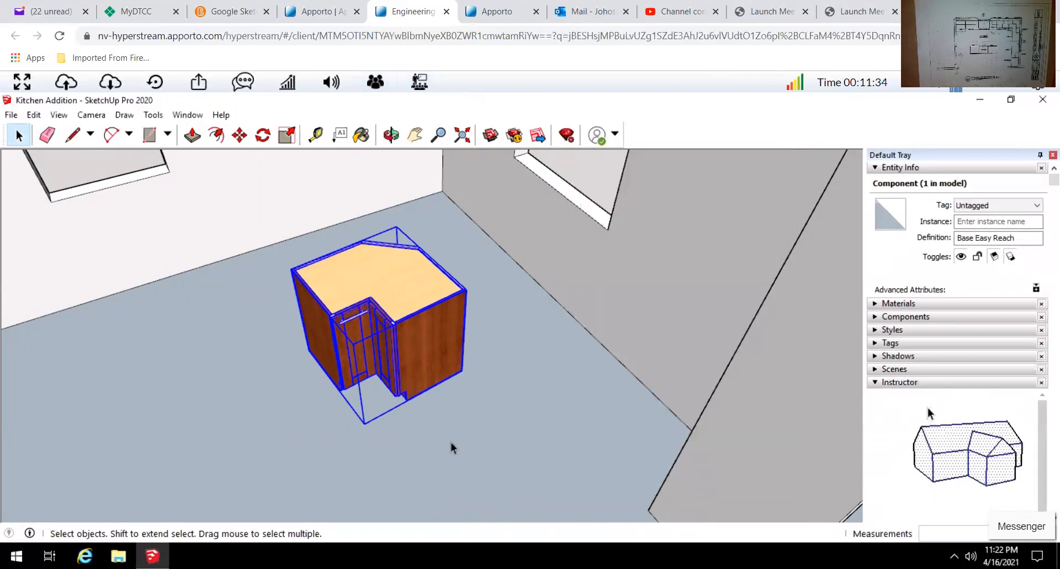
Move the Base Easy Reach cabinet about 3' 11" by its lower corner onto the floor edge of the gray window wall.
{"action": "mouse_move", "coordinate": [445, 385]}
{"action": "middle_mouse_down"}
{"action": "mouse_move", "coordinate": [424, 329]}
{"action": "mouse_move", "coordinate": [422, 350]}
{"action": "mouse_move", "coordinate": [446, 400]}
{"action": "mouse_move", "coordinate": [459, 395]}
{"action": "middle_mouse_up"}
{"action": "scroll", "coordinate": [460, 400], "scroll_direction": "up", "scroll_amount": 3}
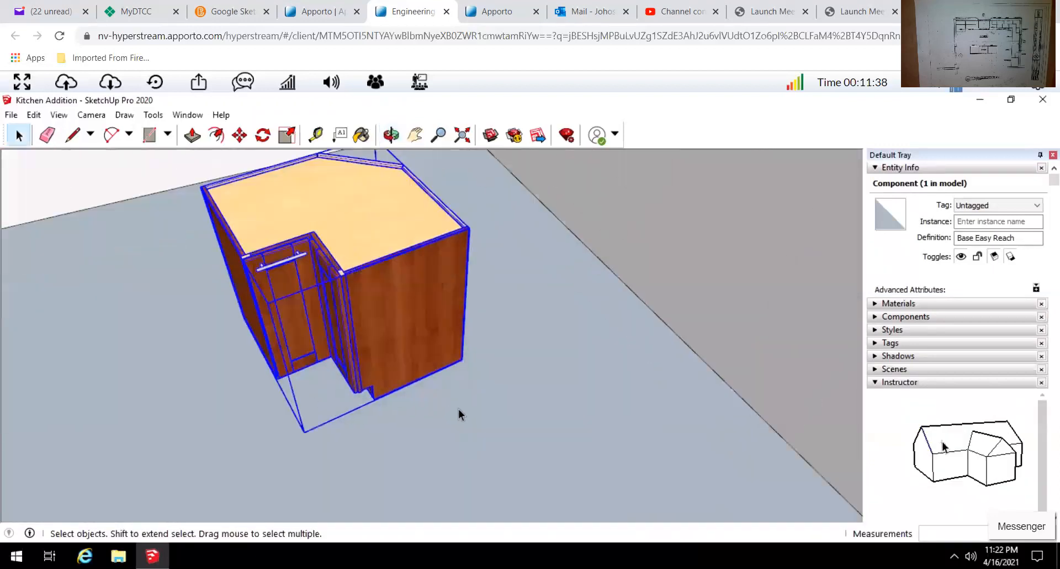
{"action": "scroll", "coordinate": [458, 408], "scroll_direction": "down", "scroll_amount": 3}
{"action": "scroll", "coordinate": [463, 412], "scroll_direction": "up", "scroll_amount": 1}
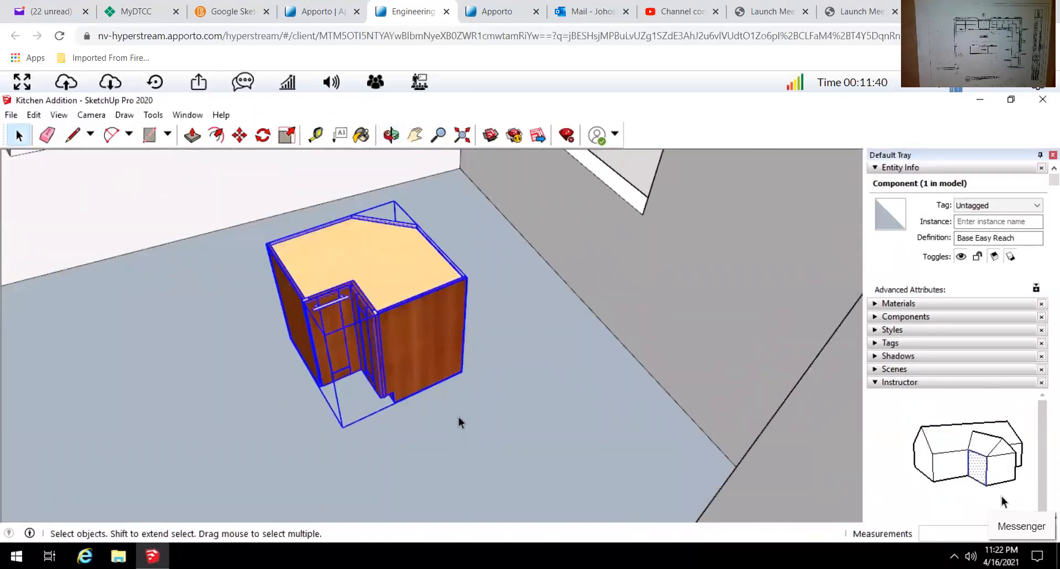
{"action": "left_click", "coordinate": [239, 136]}
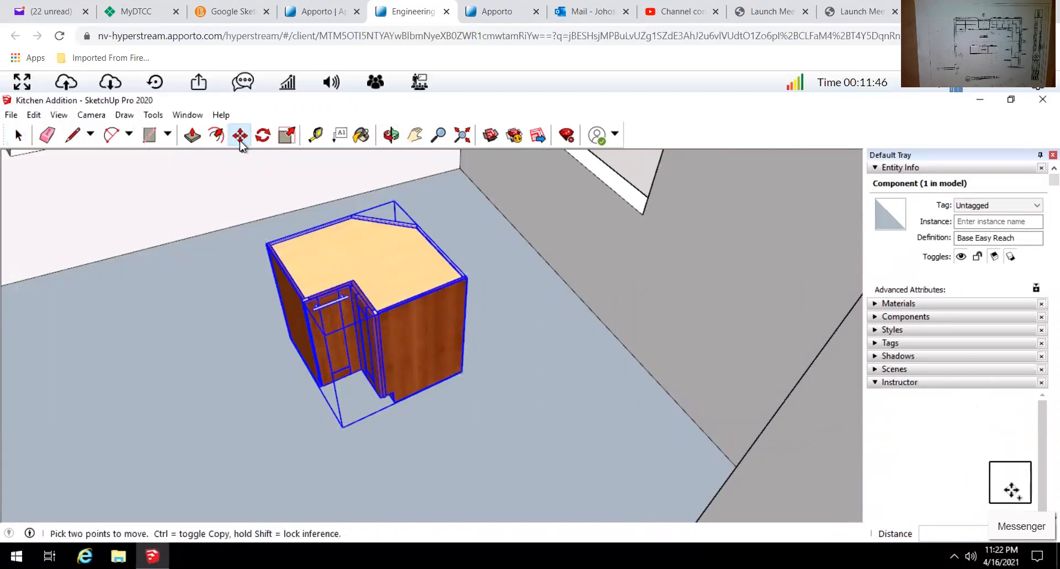
{"action": "left_click", "coordinate": [461, 371]}
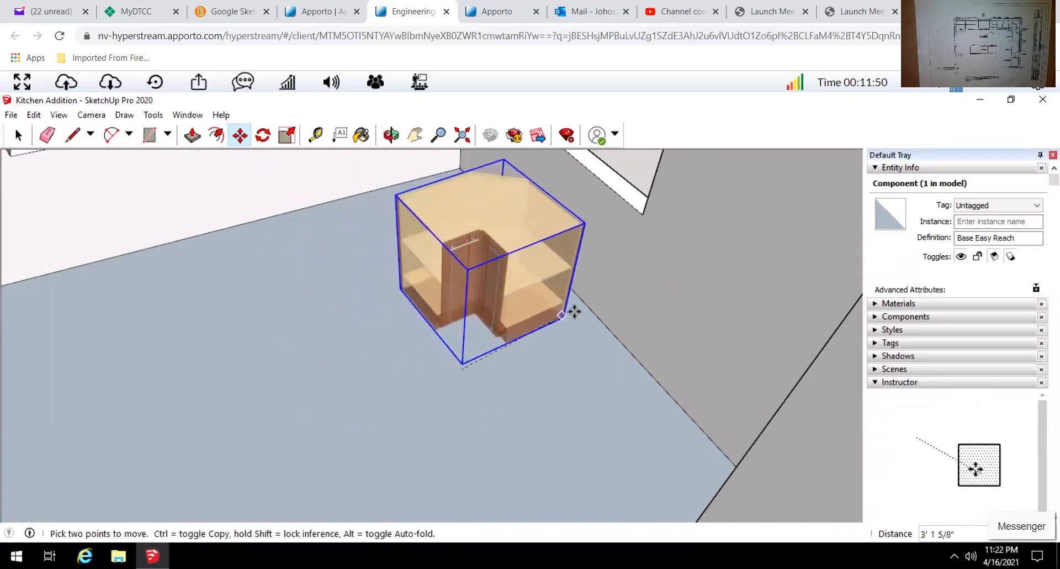
{"action": "left_click", "coordinate": [580, 312]}
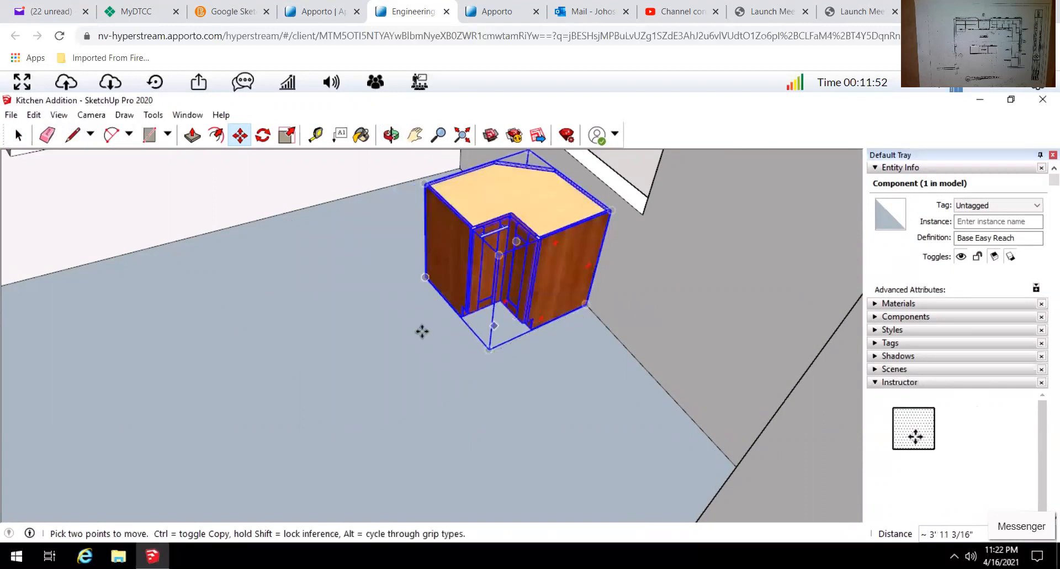
Erase the Base Easy Reach cabinet standing against the gray window wall.
{"action": "scroll", "coordinate": [337, 334], "scroll_direction": "down", "scroll_amount": 5}
{"action": "middle_click_drag", "start_coordinate": [336, 334], "coordinate": [640, 337]}
{"action": "middle_click_drag", "start_coordinate": [533, 311], "coordinate": [354, 336]}
{"action": "middle_click_drag", "start_coordinate": [392, 365], "coordinate": [417, 327]}
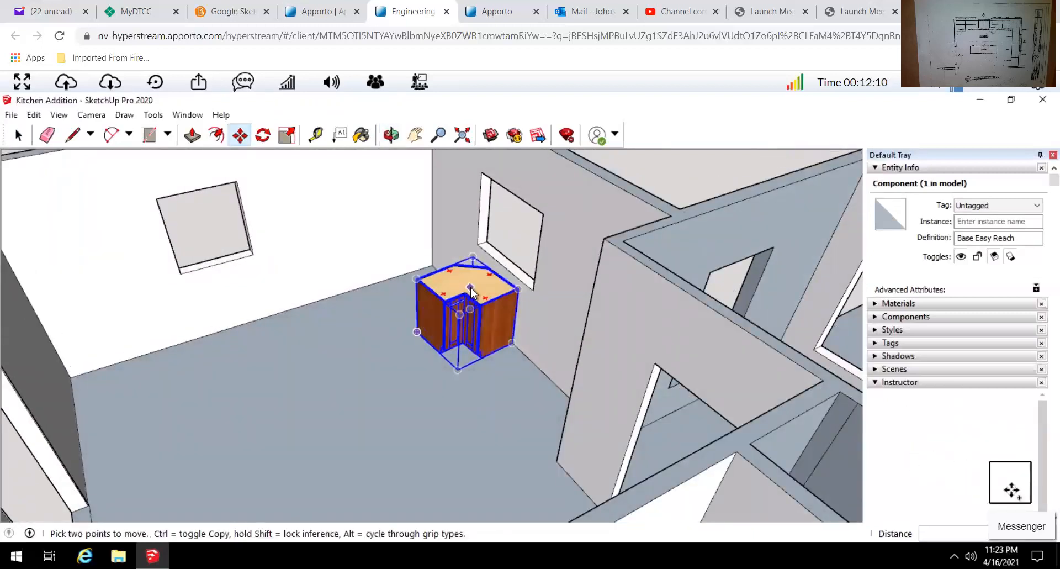
{"action": "right_click", "coordinate": [471, 292]}
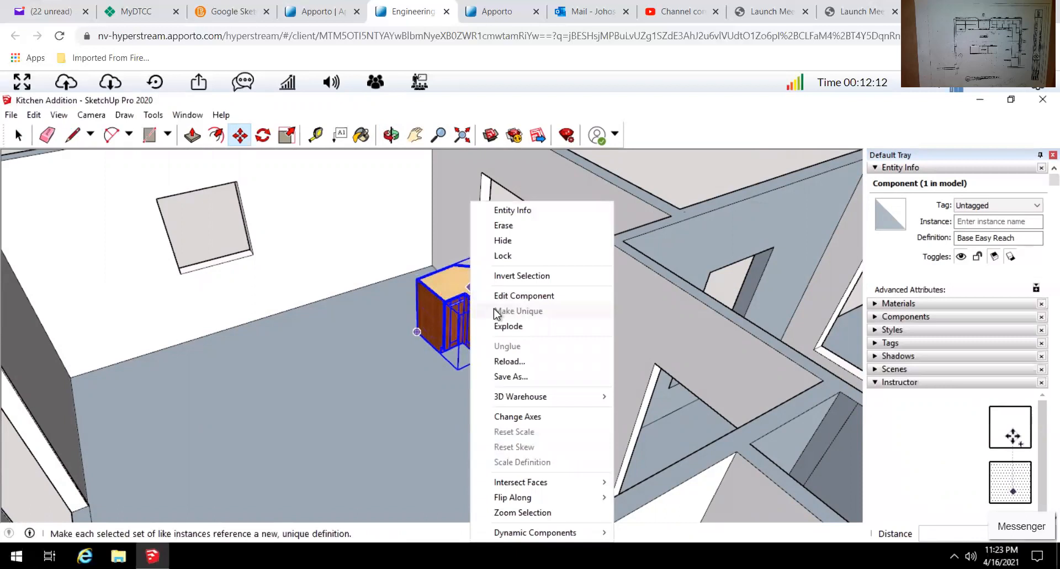
{"action": "left_click", "coordinate": [502, 225]}
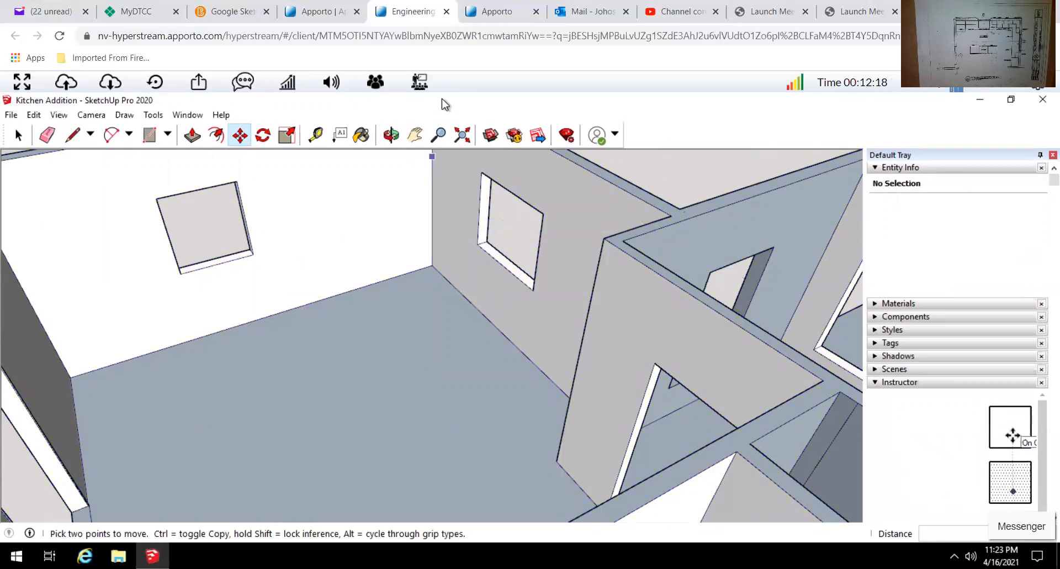
Open the 3D Warehouse in a maximized window and search its models for "kraftmaid putnam base cabinets".
{"action": "left_click", "coordinate": [489, 138]}
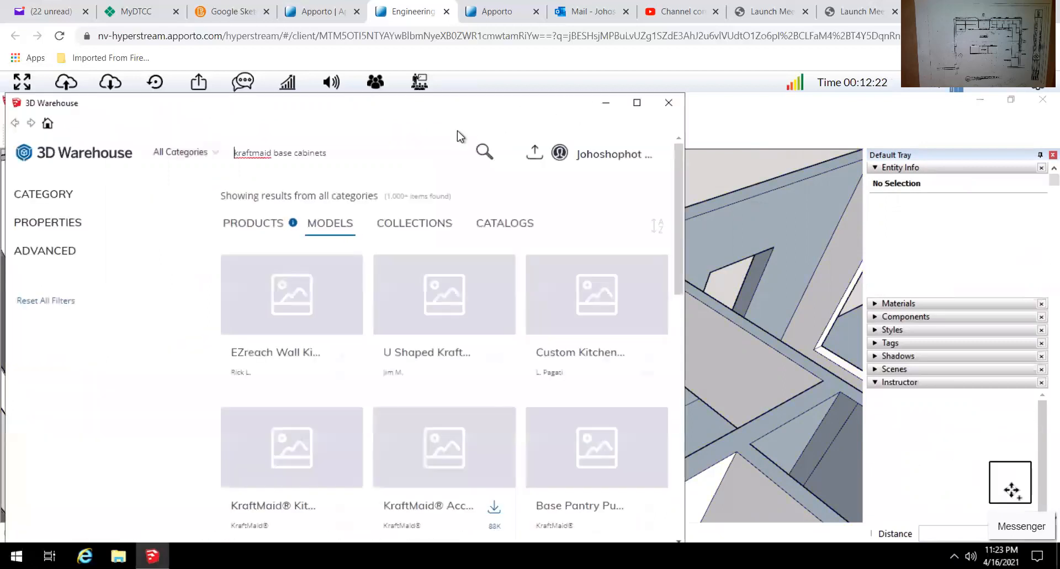
{"action": "left_click", "coordinate": [636, 103]}
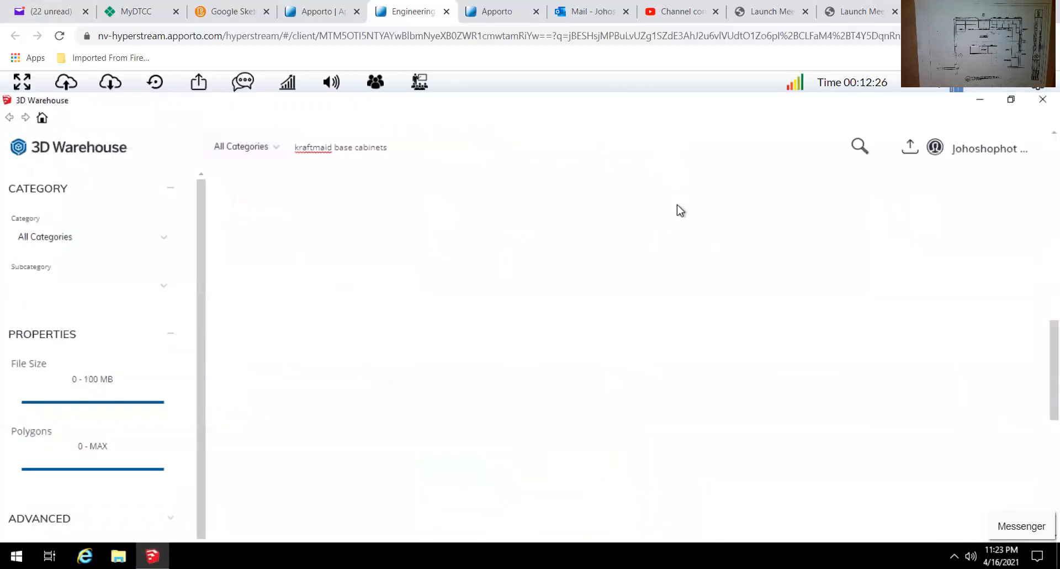
{"action": "scroll", "coordinate": [675, 215], "scroll_direction": "down", "scroll_amount": 5}
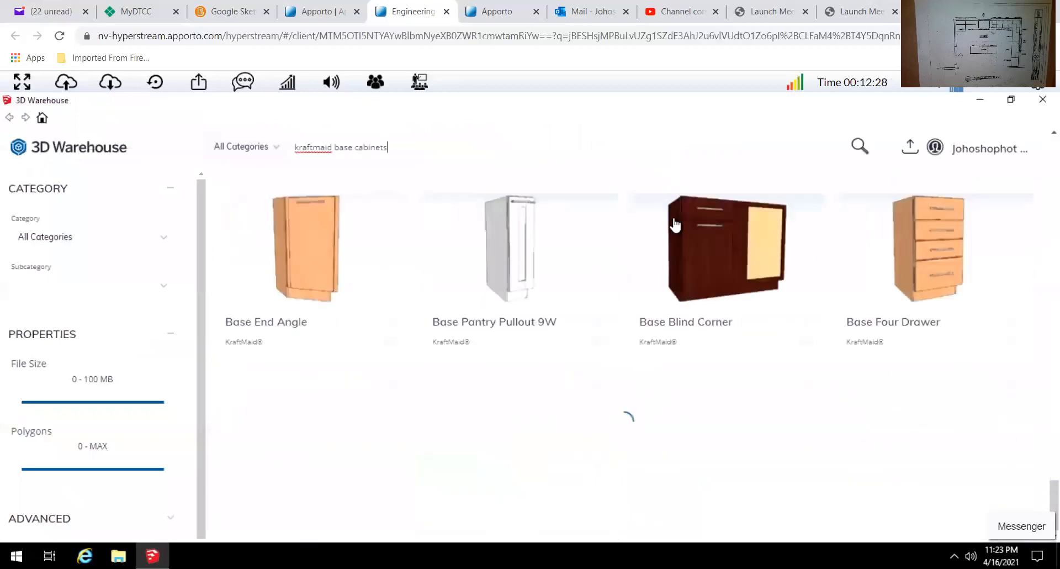
{"action": "scroll", "coordinate": [671, 224], "scroll_direction": "down", "scroll_amount": 5}
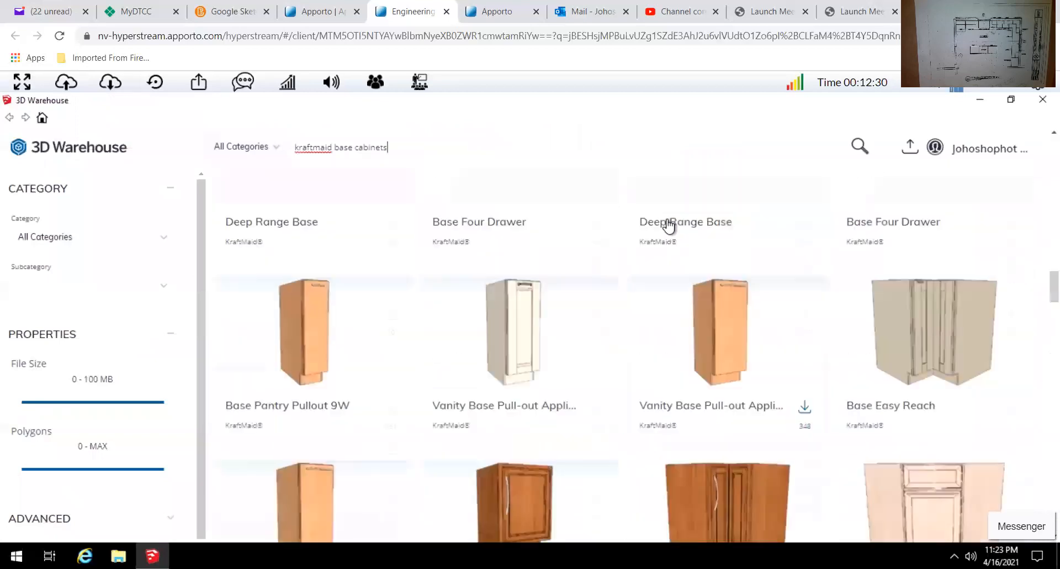
{"action": "scroll", "coordinate": [668, 225], "scroll_direction": "up", "scroll_amount": 10}
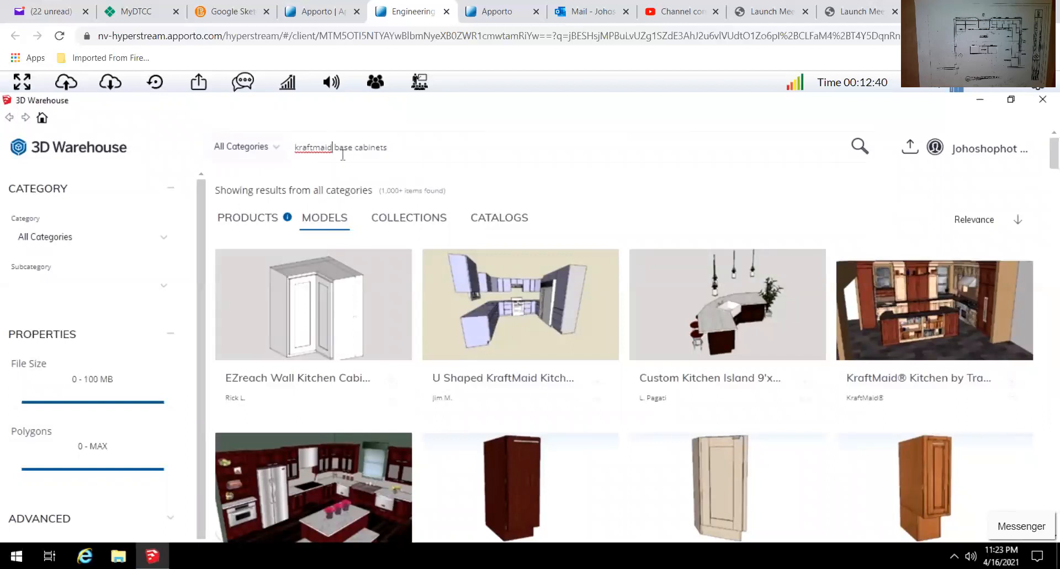
{"action": "type", "text": "putnam"}
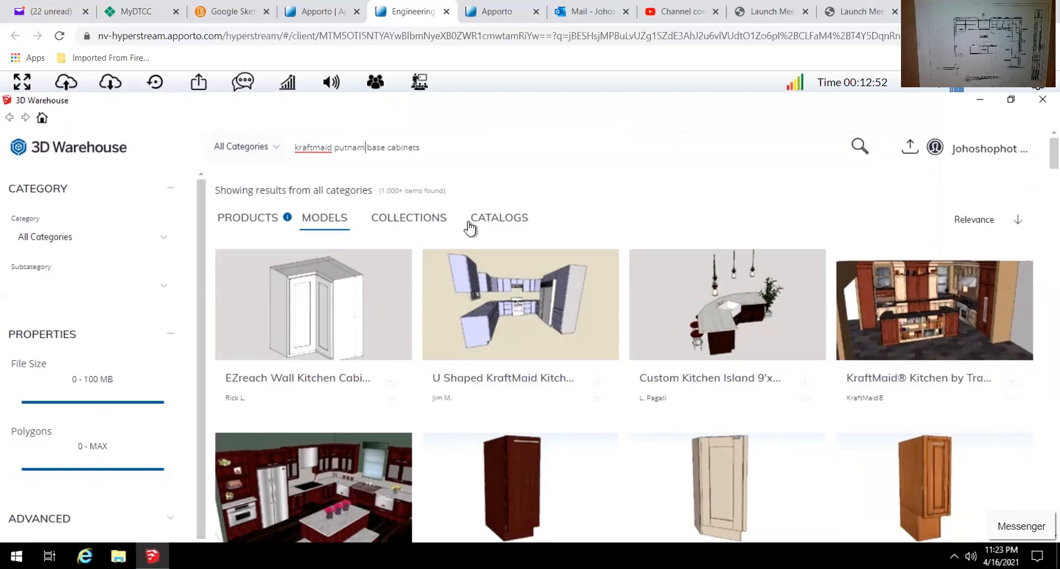
{"action": "key", "text": "Return"}
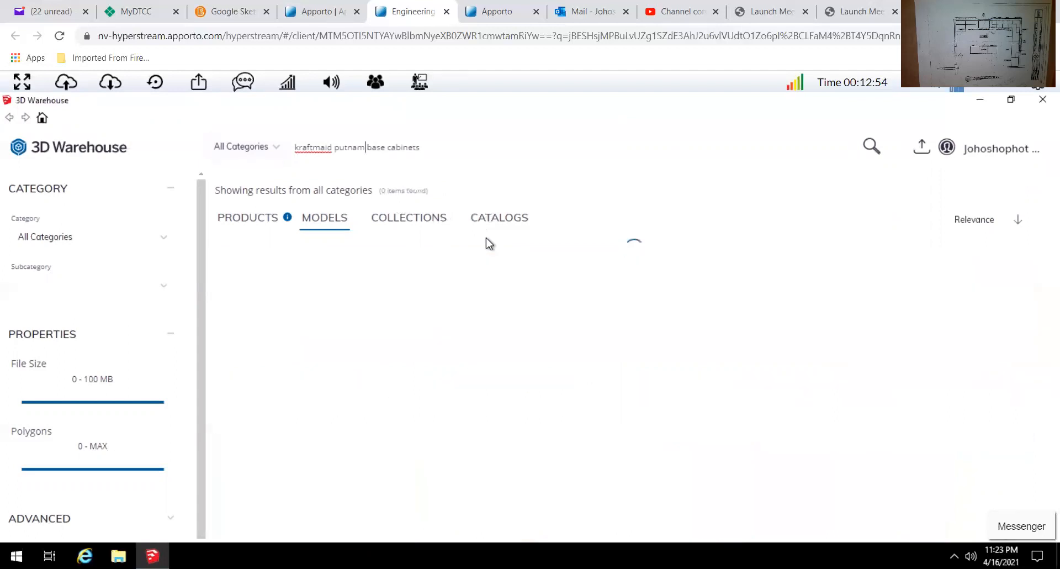
Look through the KraftMaid Putnam base cabinet models for a reddish-brown corner cabinet.
{"action": "scroll", "coordinate": [536, 353], "scroll_direction": "down", "scroll_amount": 13}
{"action": "scroll", "coordinate": [538, 358], "scroll_direction": "down", "scroll_amount": 10}
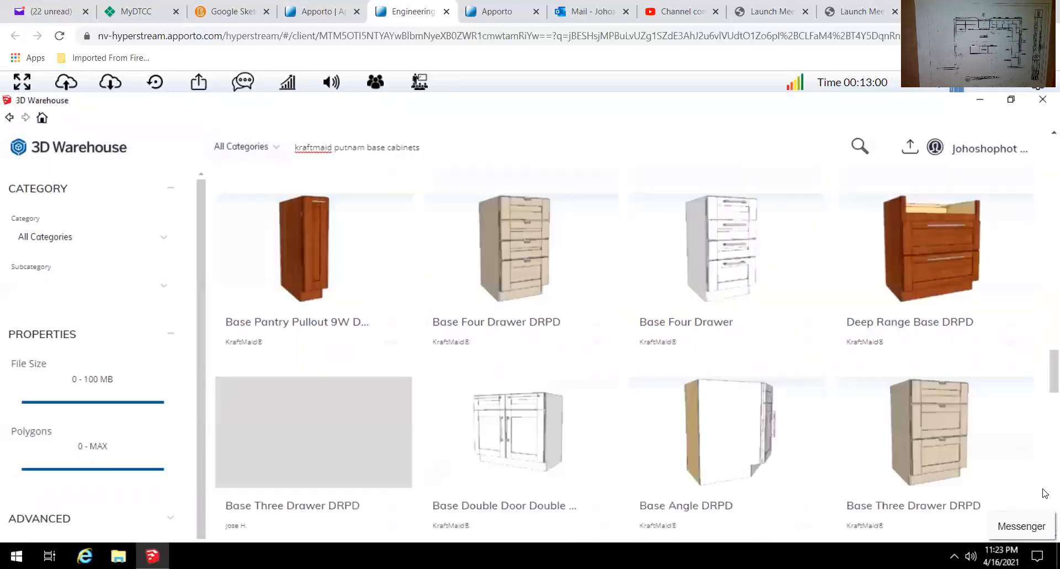
{"action": "left_click_drag", "start_coordinate": [1043, 370], "coordinate": [1042, 535]}
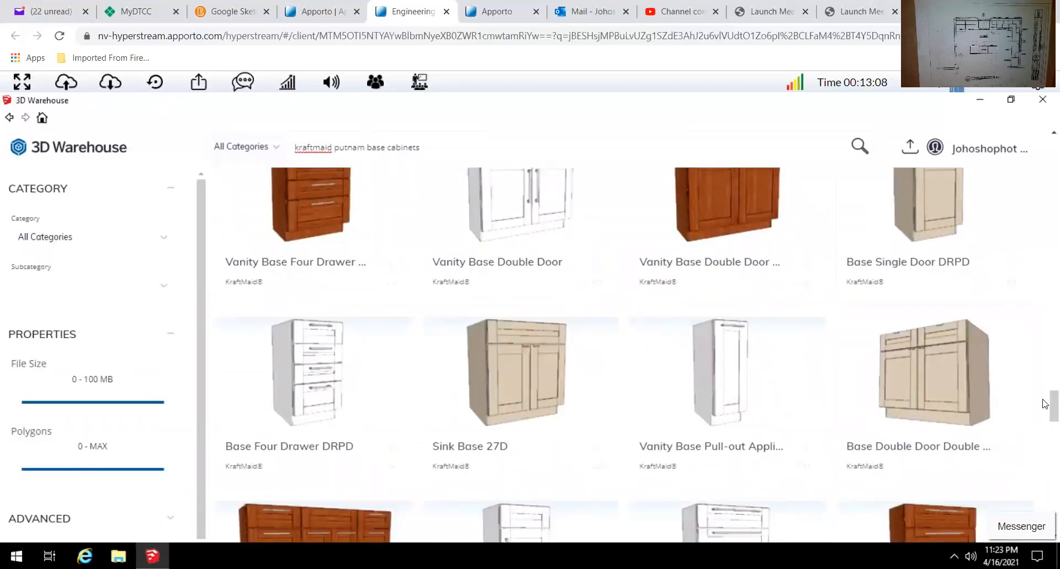
{"action": "scroll", "coordinate": [1045, 403], "scroll_direction": "up", "scroll_amount": 15}
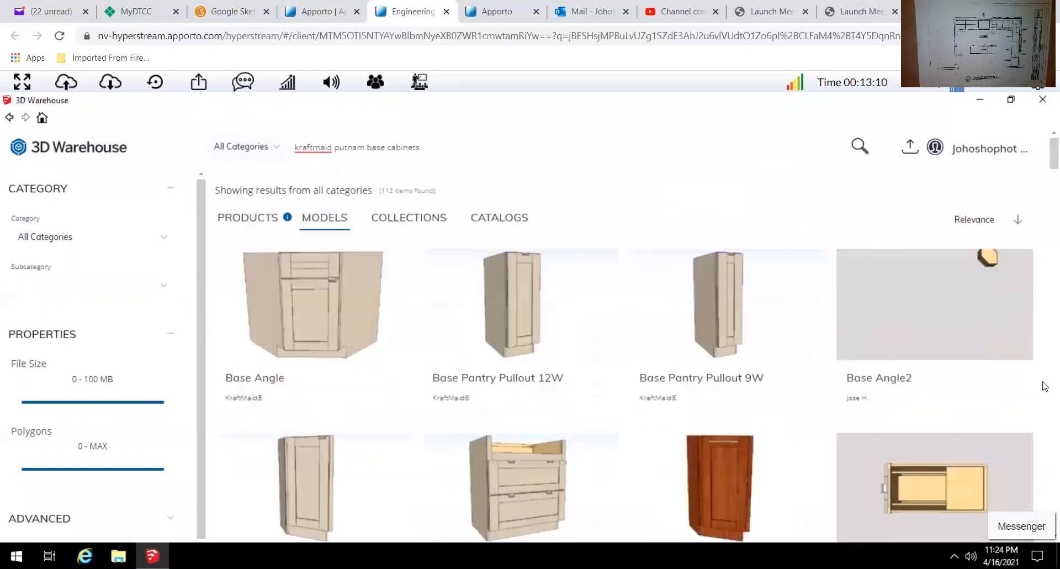
{"action": "scroll", "coordinate": [1045, 392], "scroll_direction": "down", "scroll_amount": 5}
{"action": "scroll", "coordinate": [1044, 408], "scroll_direction": "down", "scroll_amount": 5}
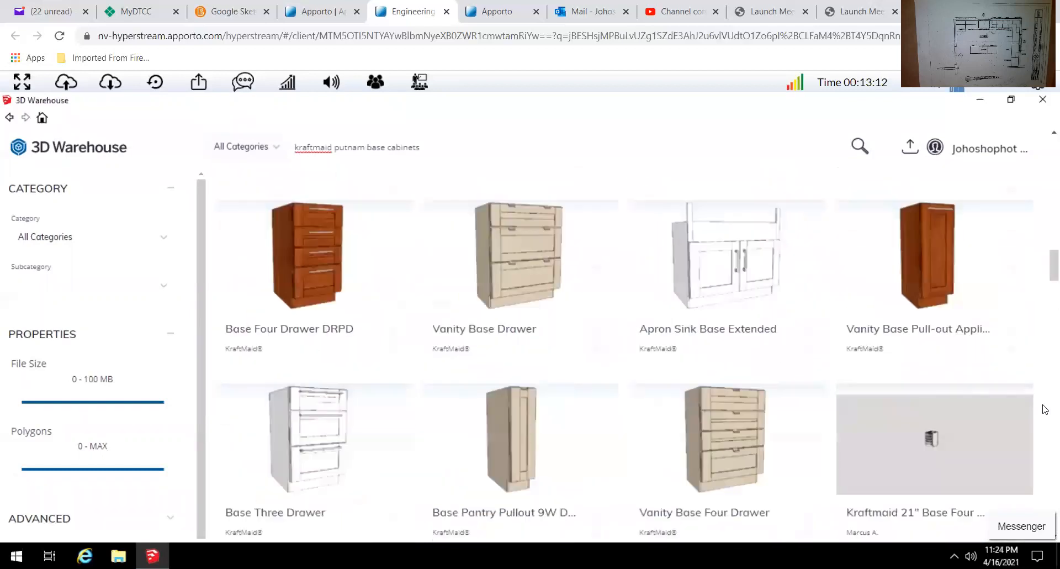
{"action": "scroll", "coordinate": [1044, 398], "scroll_direction": "up", "scroll_amount": 6}
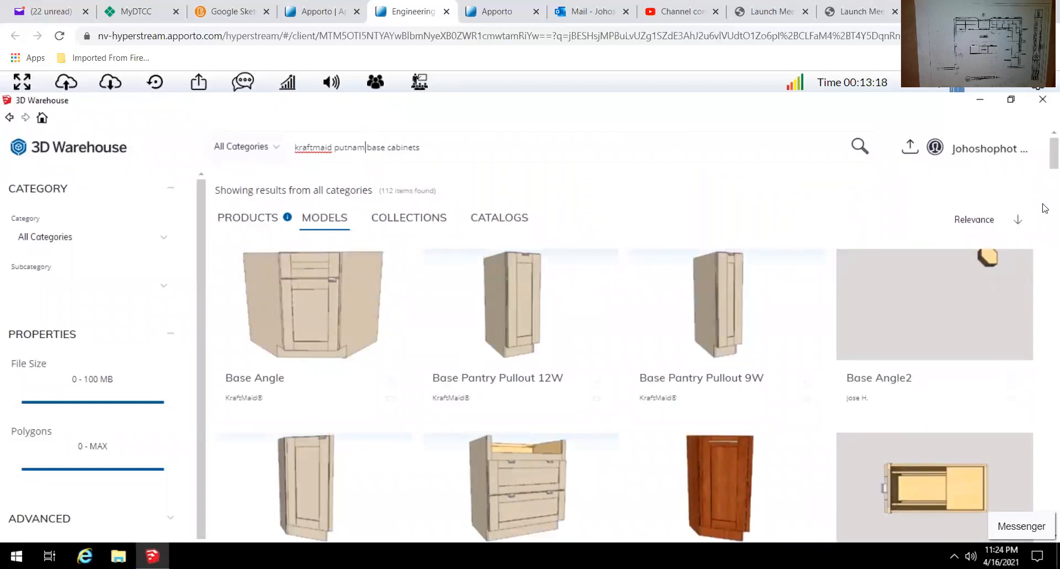
{"action": "scroll", "coordinate": [1044, 176], "scroll_direction": "down", "scroll_amount": 7}
{"action": "scroll", "coordinate": [1044, 188], "scroll_direction": "up", "scroll_amount": 2}
{"action": "scroll", "coordinate": [1045, 197], "scroll_direction": "down", "scroll_amount": 2}
{"action": "scroll", "coordinate": [1045, 197], "scroll_direction": "up", "scroll_amount": 5}
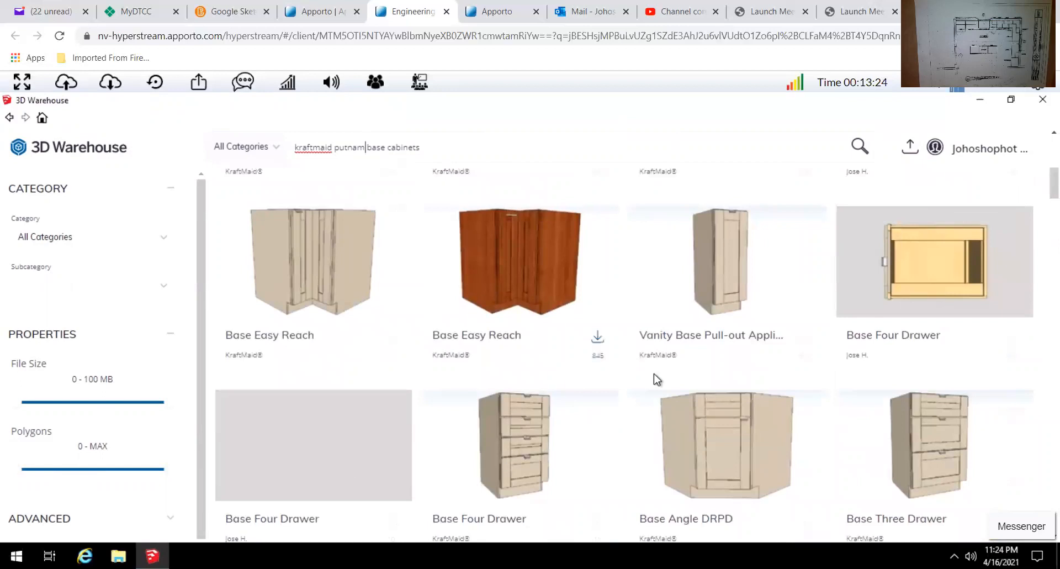
Load the reddish-brown Putnam Base Easy Reach cabinet directly into the model and place it on the floor near the large room's corner.
{"action": "left_click", "coordinate": [599, 338]}
{"action": "left_click", "coordinate": [488, 353]}
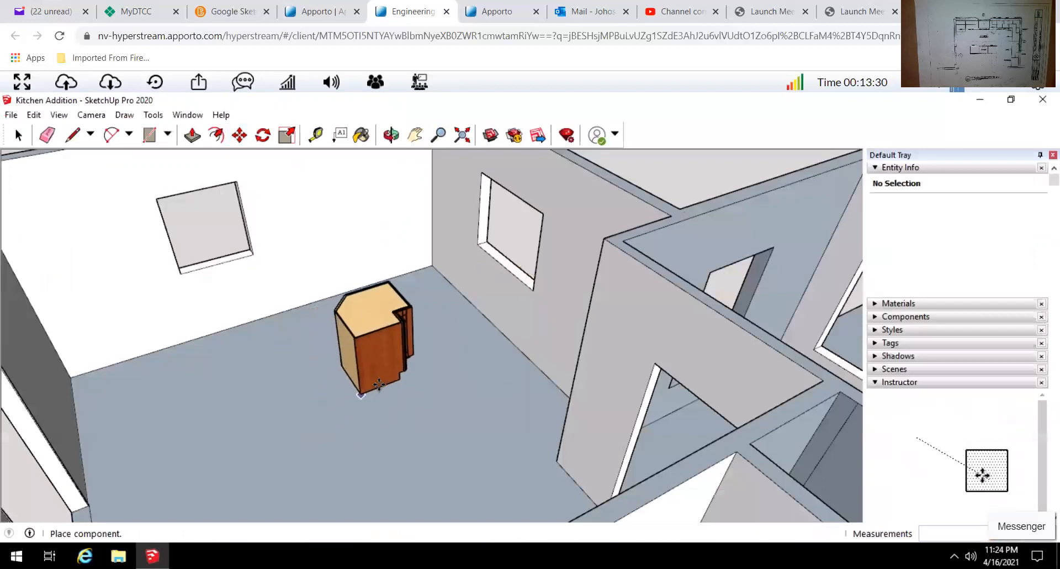
{"action": "left_click", "coordinate": [387, 390]}
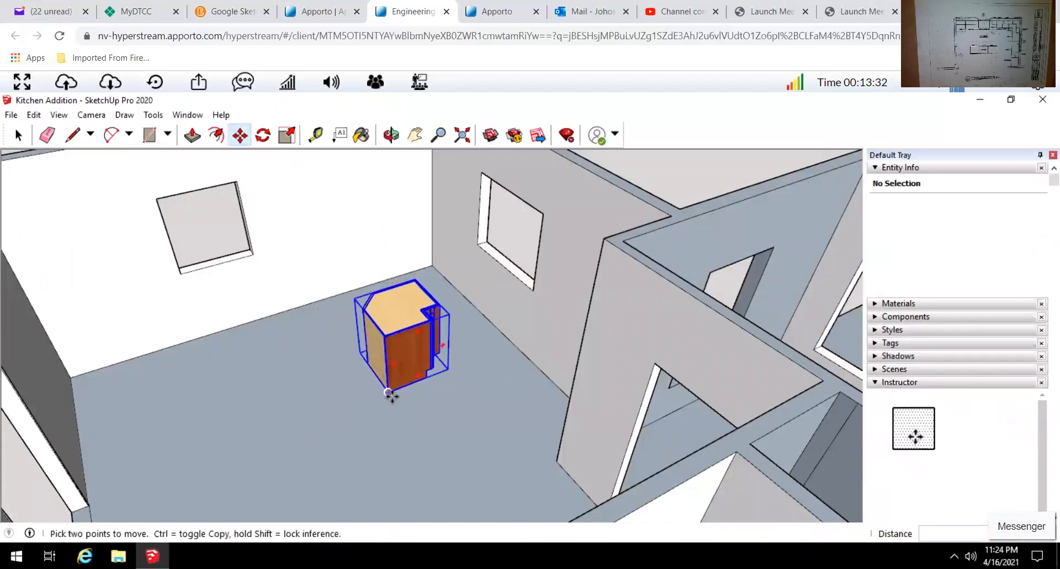
Set the new cabinet's dynamic component model to 36" D 36" W R -- EZR36R, apply it and close the component options.
{"action": "right_click", "coordinate": [397, 318]}
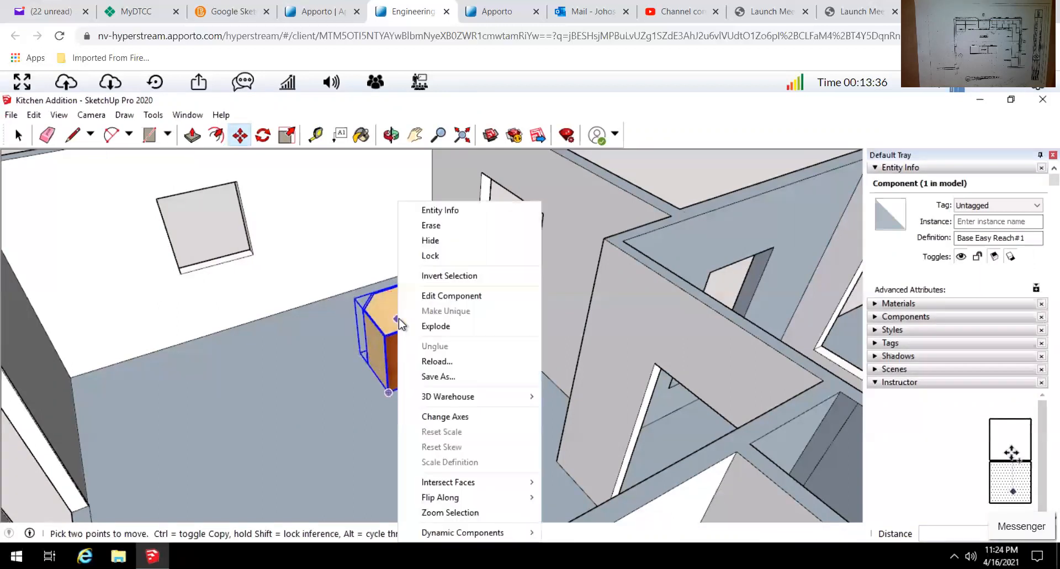
{"action": "mouse_move", "coordinate": [428, 533]}
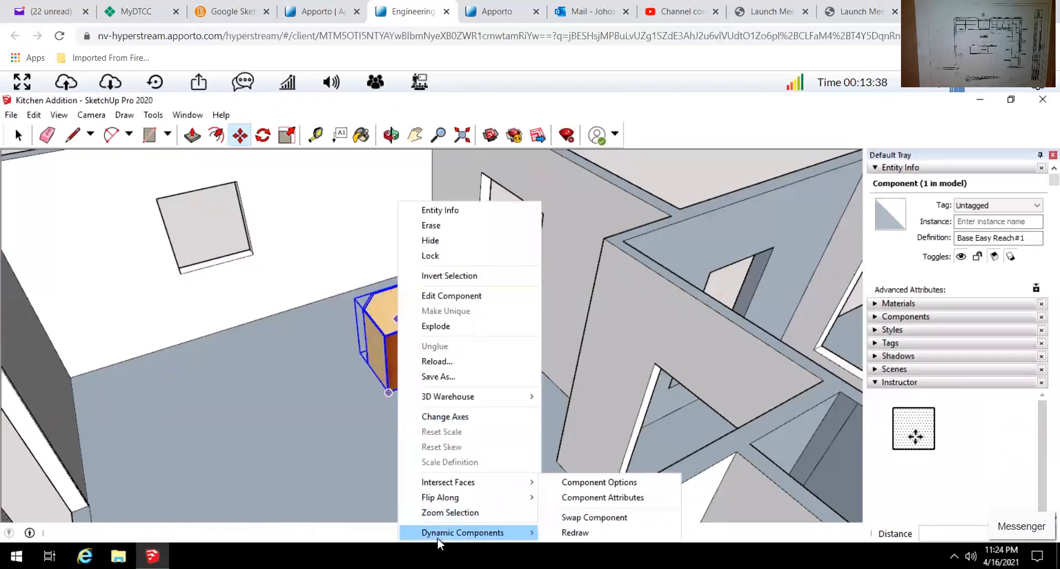
{"action": "left_click", "coordinate": [585, 484]}
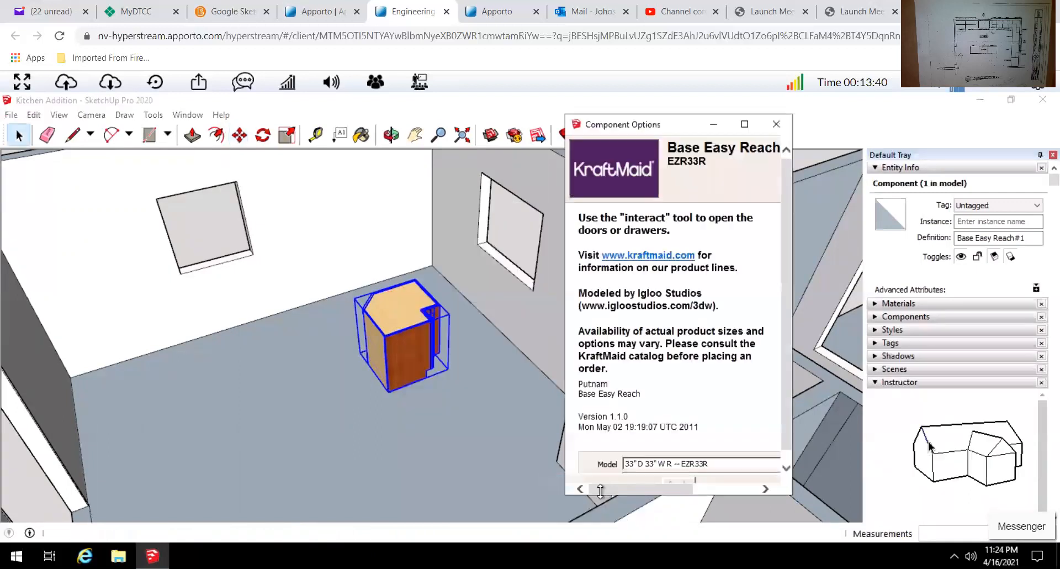
{"action": "left_click", "coordinate": [786, 469]}
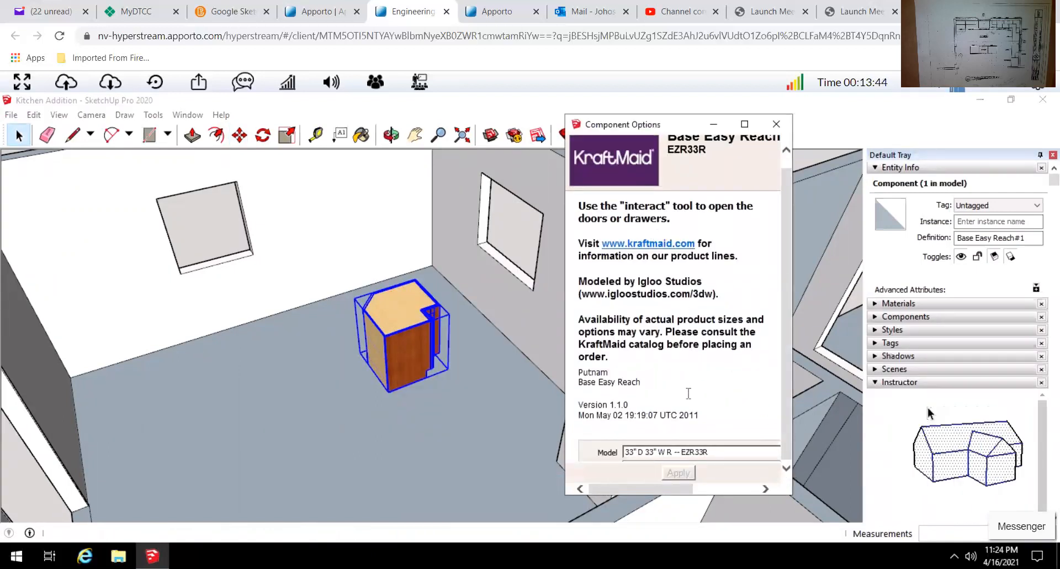
{"action": "left_click", "coordinate": [765, 453]}
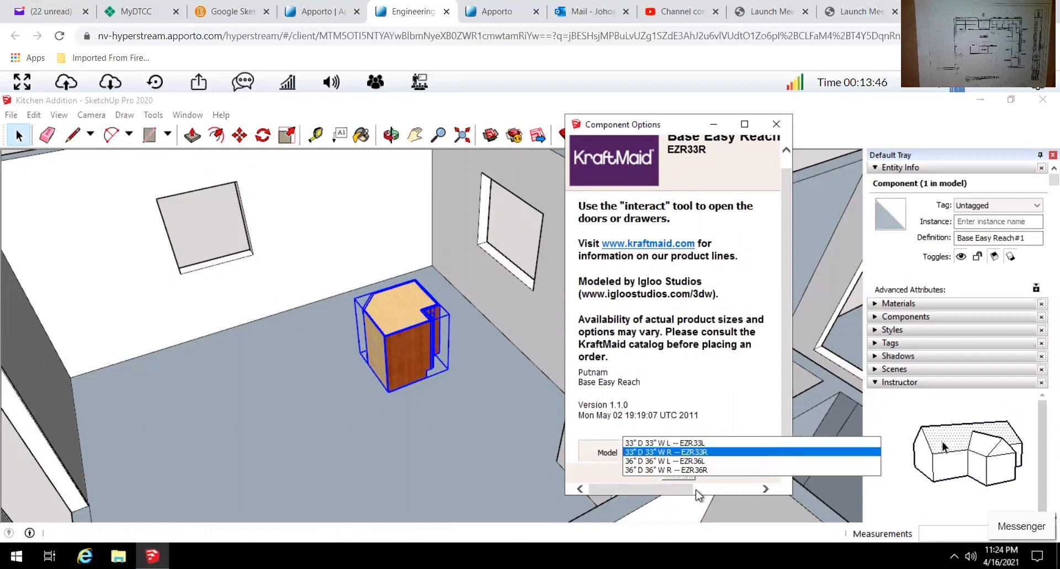
{"action": "left_click", "coordinate": [644, 469]}
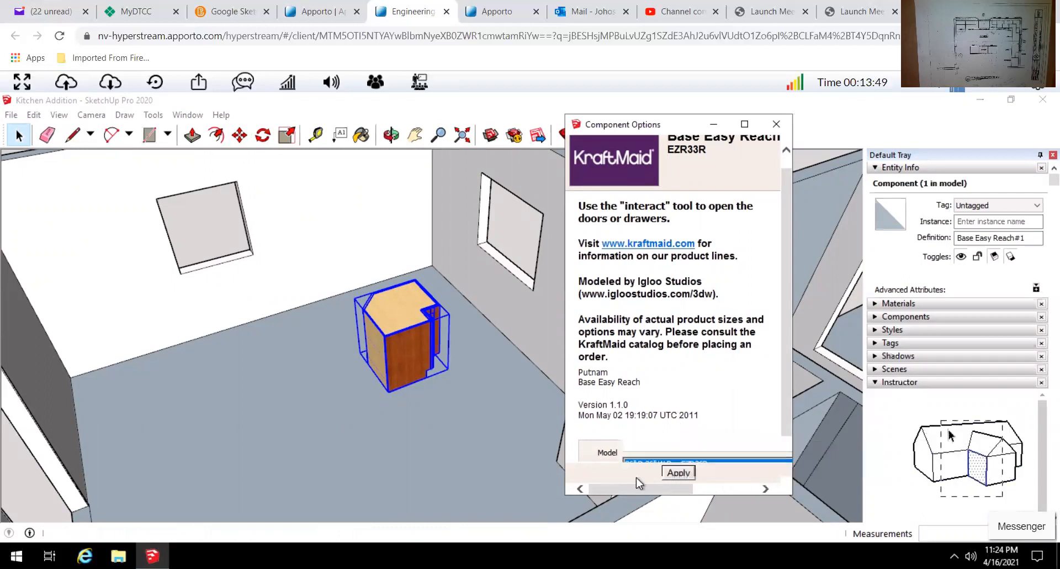
{"action": "left_click", "coordinate": [677, 473]}
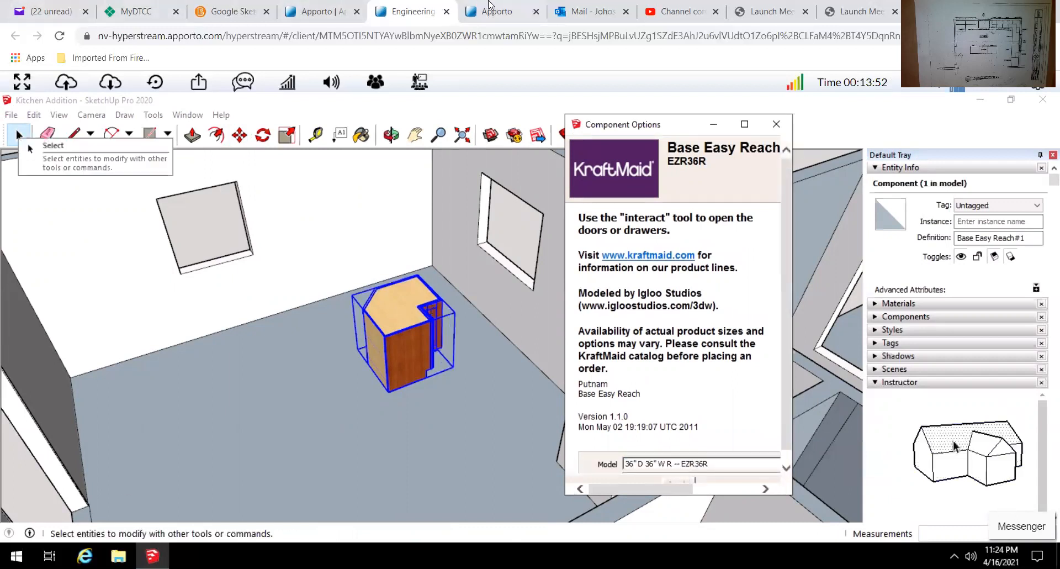
{"action": "left_click", "coordinate": [776, 127]}
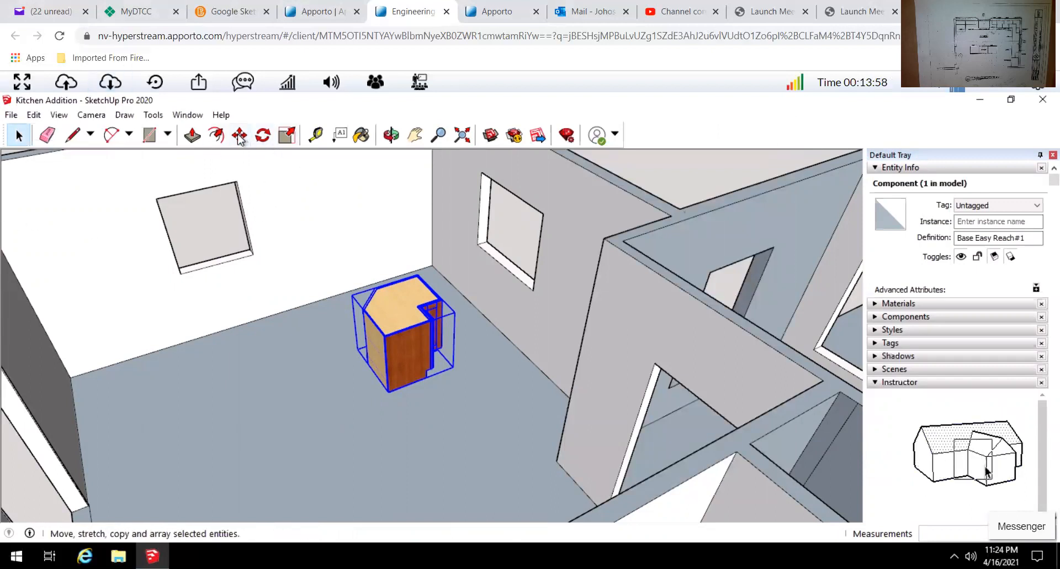
Rotate the Putnam Base Easy Reach cabinet 90 degrees horizontally around the middle of its top face so its doors face the room.
{"action": "left_click", "coordinate": [262, 135]}
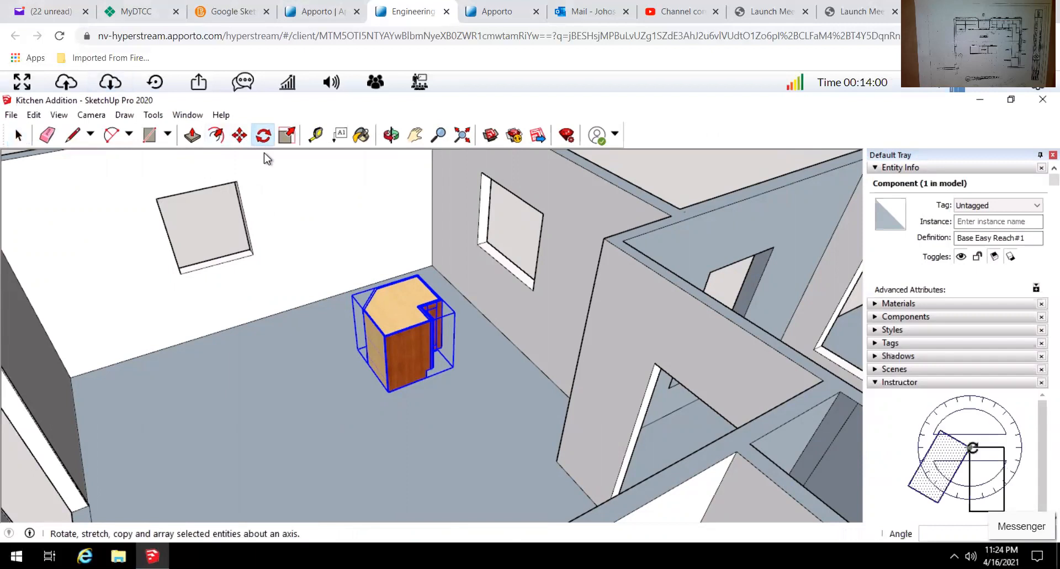
{"action": "left_click", "coordinate": [396, 300]}
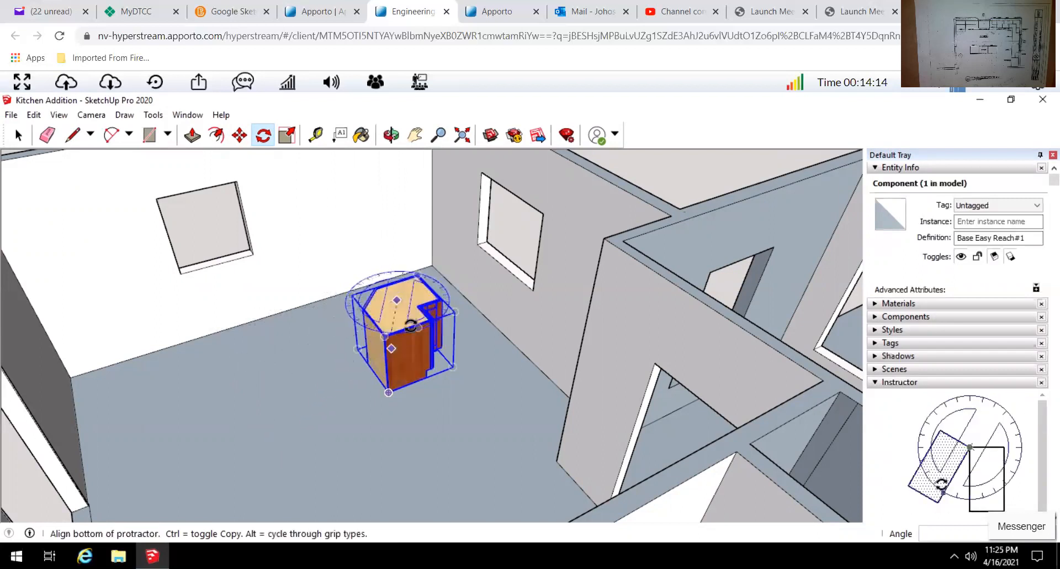
{"action": "left_click", "coordinate": [370, 265]}
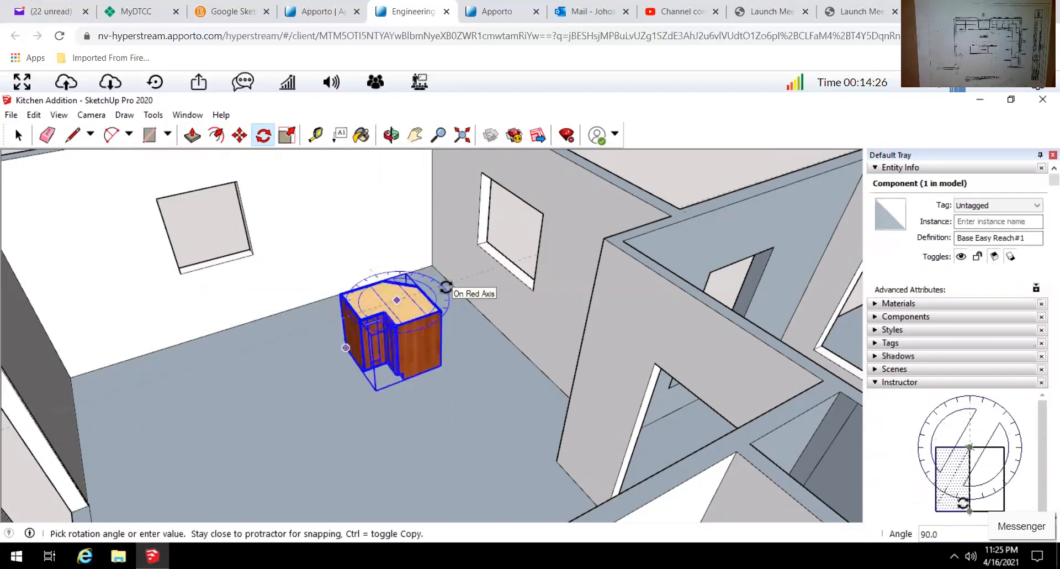
{"action": "left_click", "coordinate": [446, 287]}
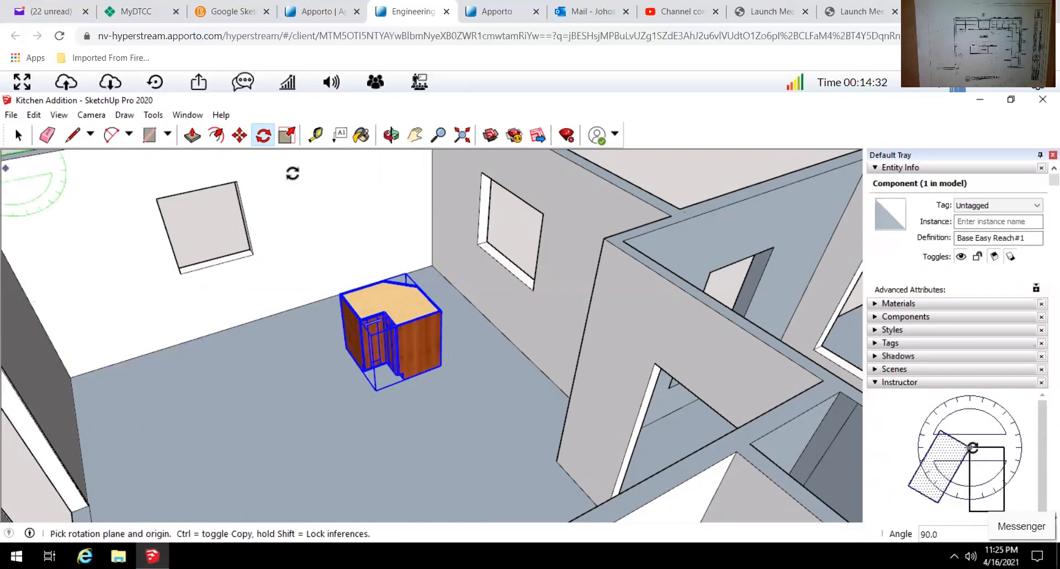
Move the corner cabinet by its lower corner until its side meets the base of the interior wall with the window.
{"action": "left_click", "coordinate": [241, 138]}
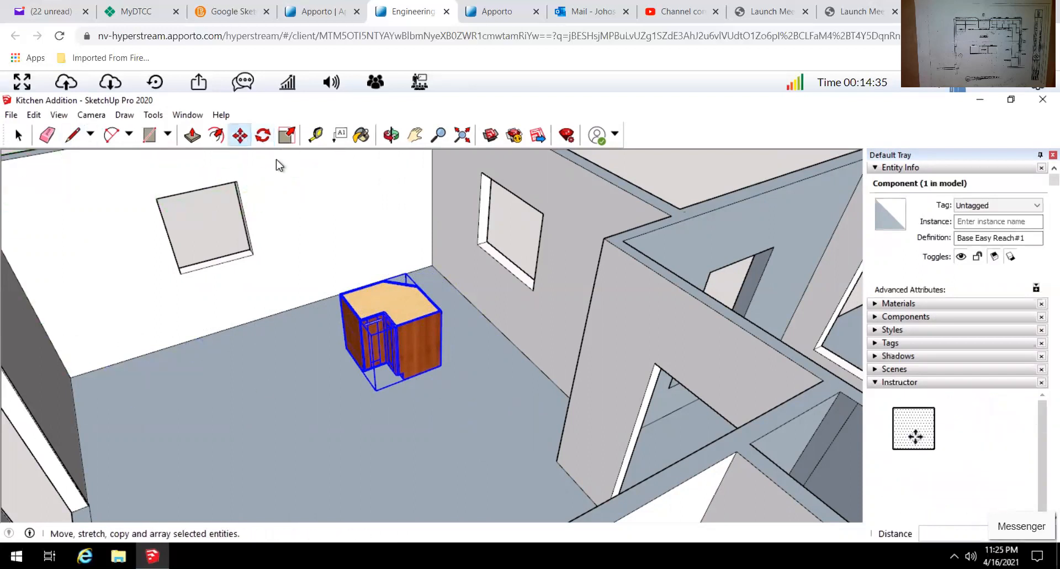
{"action": "left_click", "coordinate": [440, 366]}
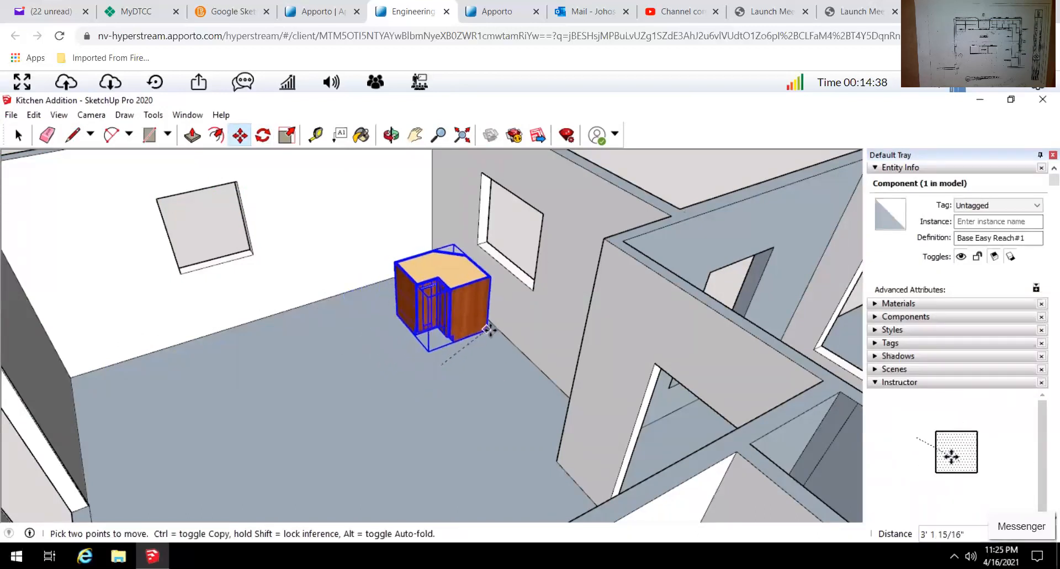
{"action": "left_click", "coordinate": [493, 329]}
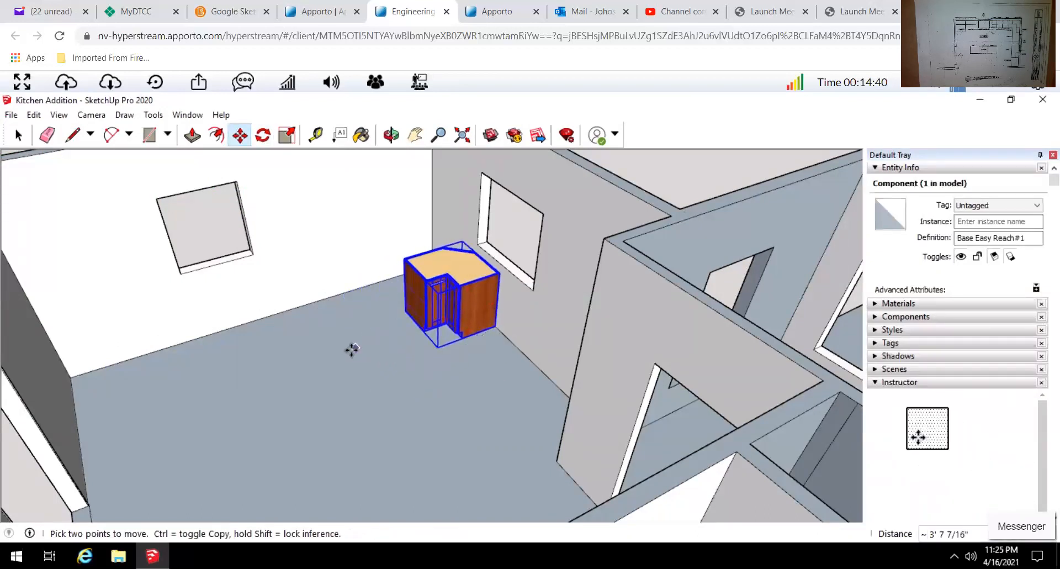
Move the corner cabinet by its other lower corner against the adjoining wall so it sits in the room's corner.
{"action": "middle_click_drag", "start_coordinate": [371, 326], "coordinate": [635, 268]}
{"action": "middle_click_drag", "start_coordinate": [418, 325], "coordinate": [332, 354]}
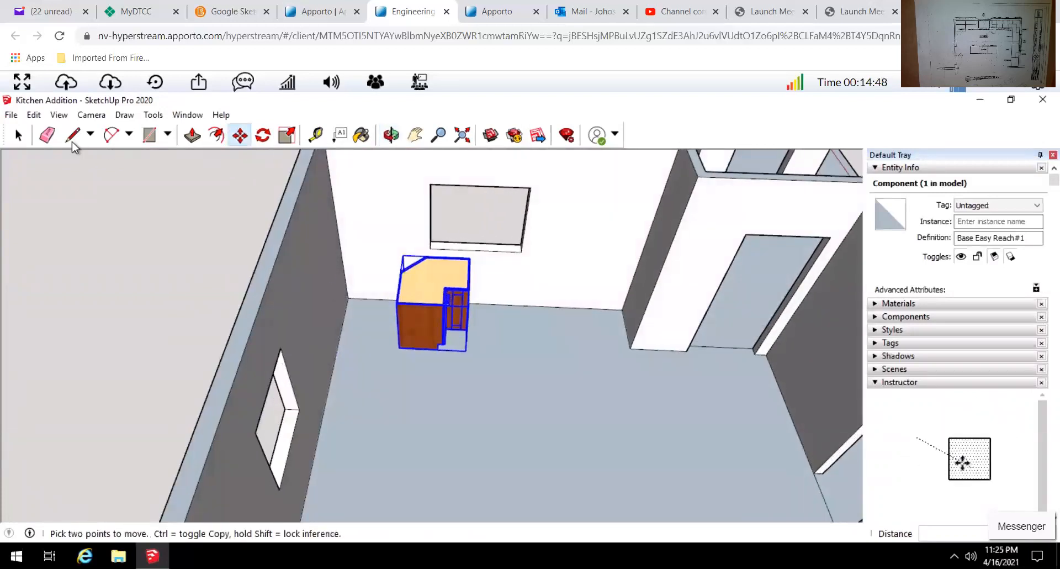
{"action": "left_click", "coordinate": [397, 346]}
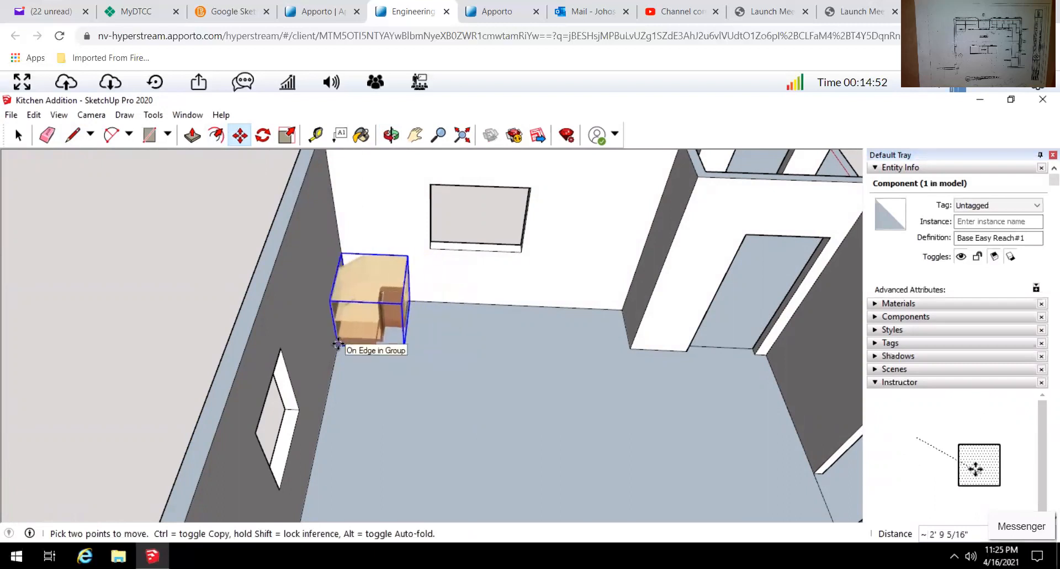
{"action": "left_click", "coordinate": [347, 346]}
Inspect the corner cabinet's fit against both walls and the floor from inside and outside the house.
{"action": "middle_click_drag", "start_coordinate": [407, 334], "coordinate": [413, 309]}
{"action": "scroll", "coordinate": [406, 455], "scroll_direction": "down", "scroll_amount": 5}
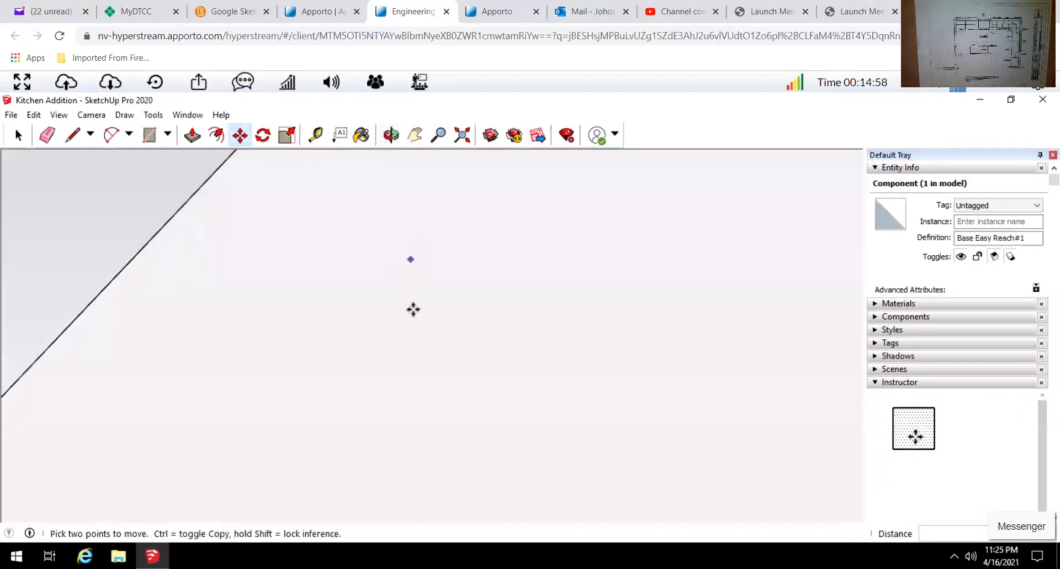
{"action": "left_click", "coordinate": [462, 135]}
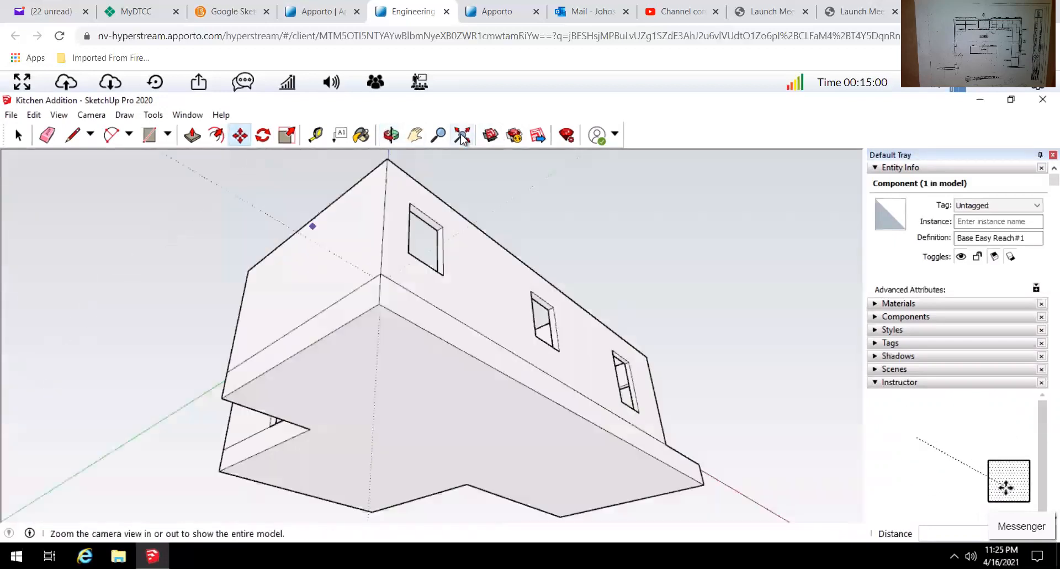
{"action": "middle_click_drag", "start_coordinate": [482, 421], "coordinate": [438, 464]}
{"action": "middle_click_drag", "start_coordinate": [364, 481], "coordinate": [227, 515]}
{"action": "middle_click_drag", "start_coordinate": [374, 412], "coordinate": [202, 412]}
{"action": "middle_click_drag", "start_coordinate": [310, 368], "coordinate": [456, 309]}
{"action": "scroll", "coordinate": [440, 355], "scroll_direction": "up", "scroll_amount": 6}
{"action": "scroll", "coordinate": [442, 332], "scroll_direction": "up", "scroll_amount": 3}
{"action": "scroll", "coordinate": [431, 335], "scroll_direction": "up", "scroll_amount": 4}
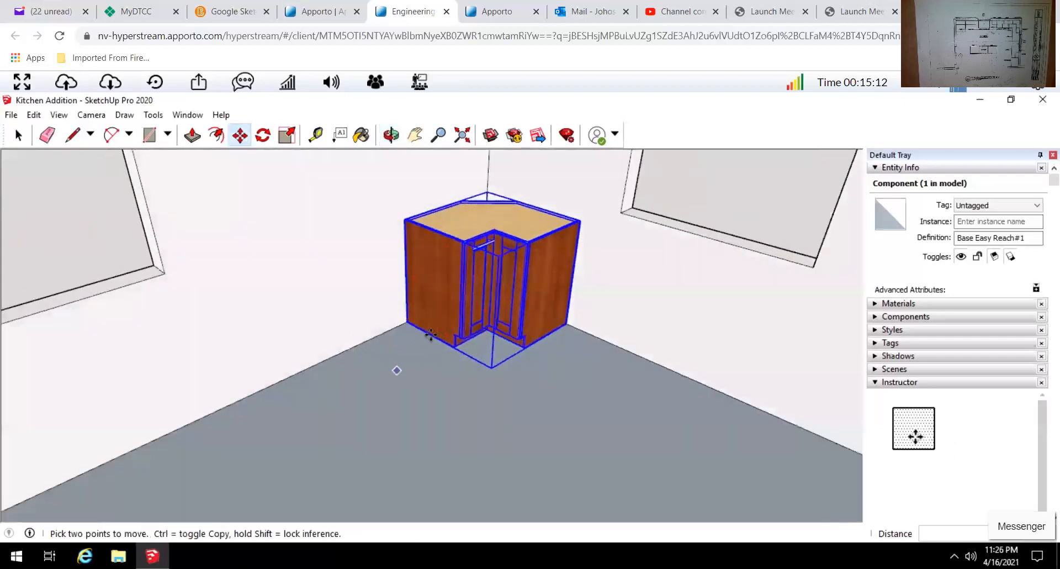
{"action": "scroll", "coordinate": [420, 332], "scroll_direction": "up", "scroll_amount": 5}
{"action": "middle_click_drag", "start_coordinate": [348, 301], "coordinate": [391, 295]}
{"action": "scroll", "coordinate": [395, 310], "scroll_direction": "down", "scroll_amount": 6}
{"action": "middle_click_drag", "start_coordinate": [541, 367], "coordinate": [636, 374]}
{"action": "scroll", "coordinate": [686, 348], "scroll_direction": "down", "scroll_amount": 6}
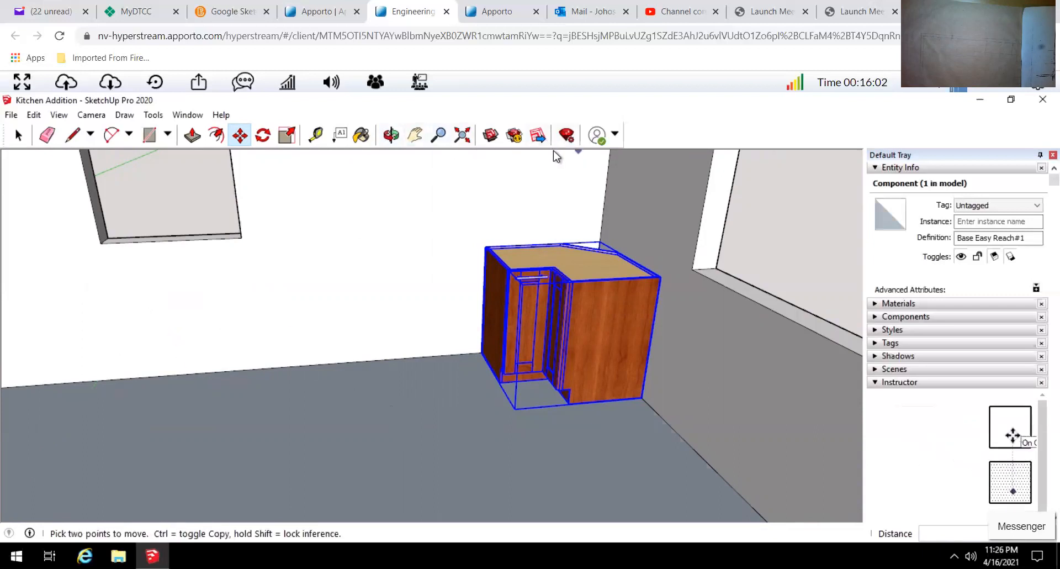
Try loading the reddish-brown double-door base cabinet with two drawers from the 3D Warehouse beside the corner cabinet, and undo its placement.
{"action": "left_click", "coordinate": [490, 136]}
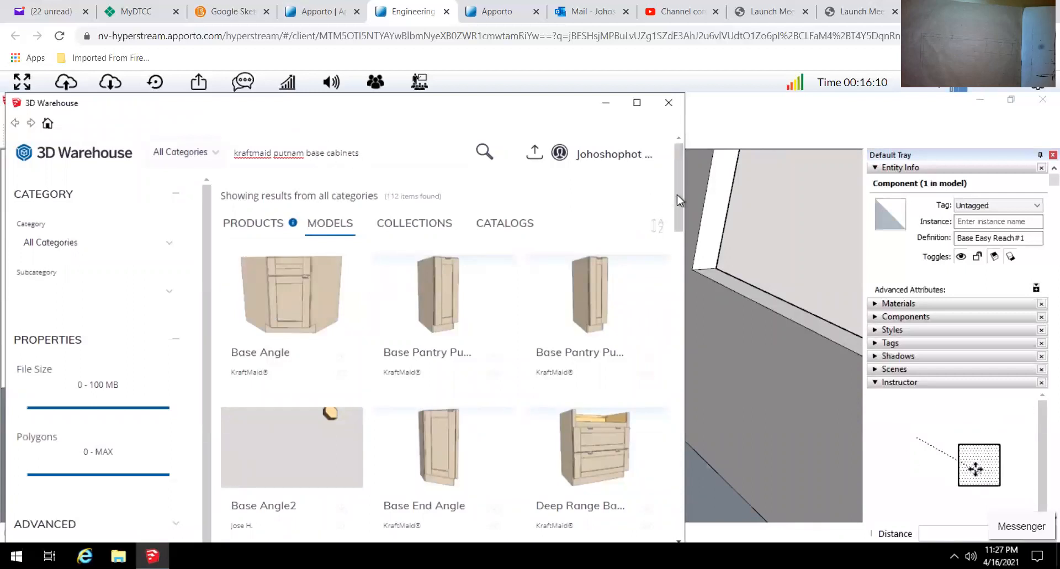
{"action": "left_click_drag", "start_coordinate": [677, 204], "coordinate": [621, 565]}
{"action": "mouse_move", "coordinate": [679, 365]}
{"action": "left_mouse_down"}
{"action": "mouse_move", "coordinate": [679, 352]}
{"action": "mouse_move", "coordinate": [678, 370]}
{"action": "left_mouse_up"}
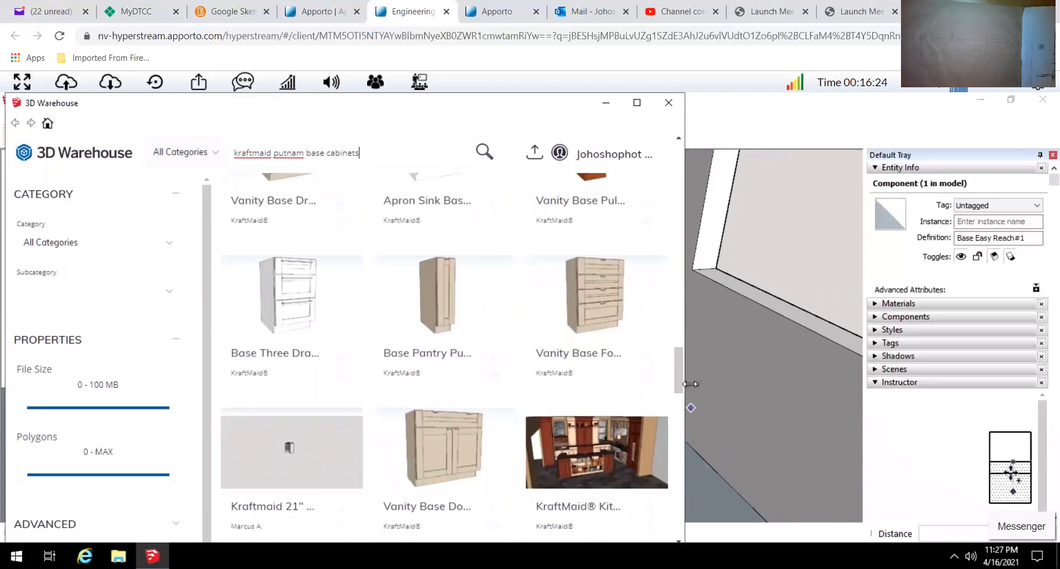
{"action": "left_click_drag", "start_coordinate": [676, 412], "coordinate": [702, 539]}
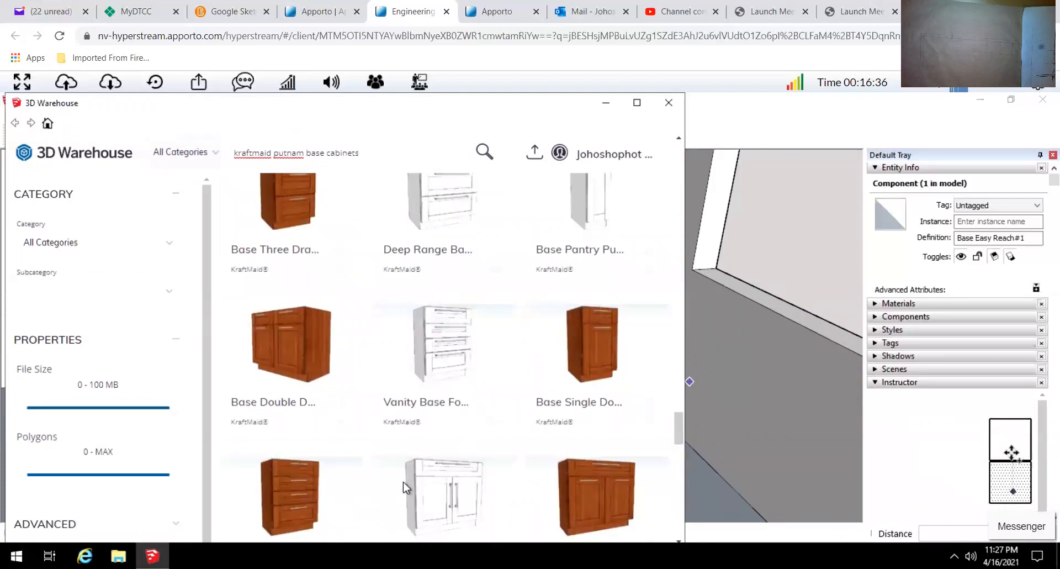
{"action": "mouse_move", "coordinate": [273, 345]}
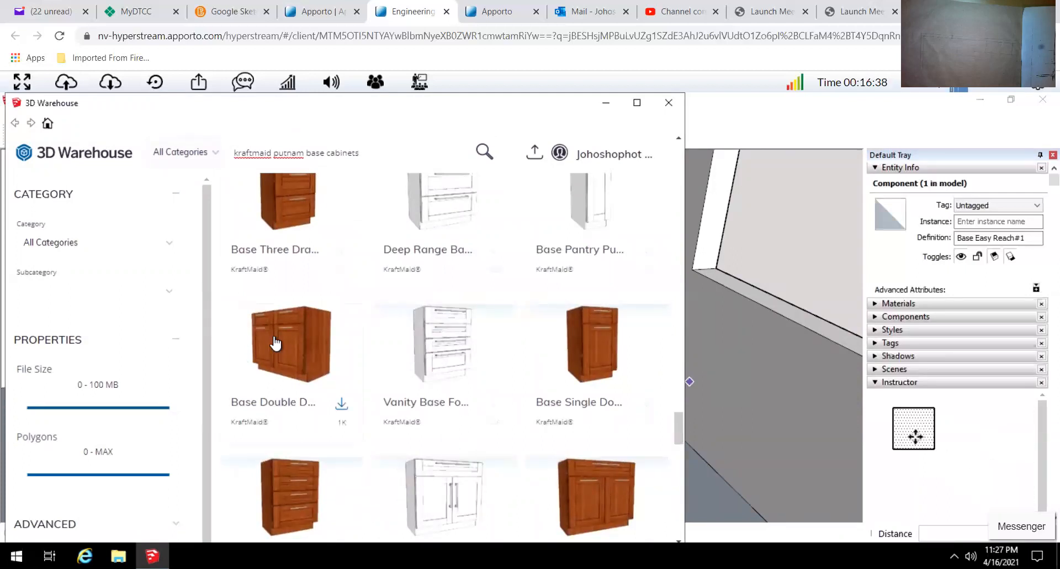
{"action": "left_click", "coordinate": [341, 404]}
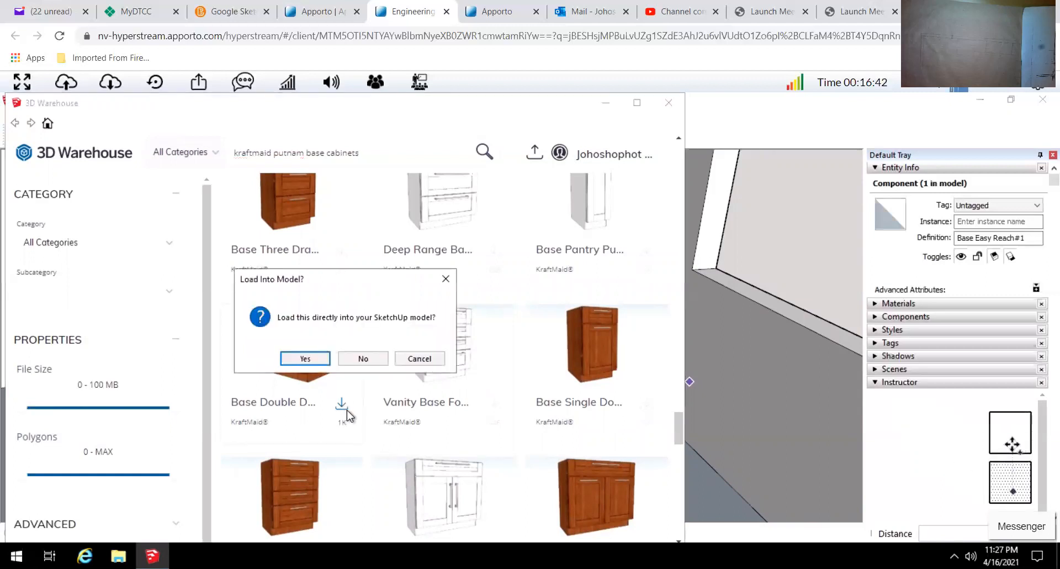
{"action": "left_click", "coordinate": [304, 359]}
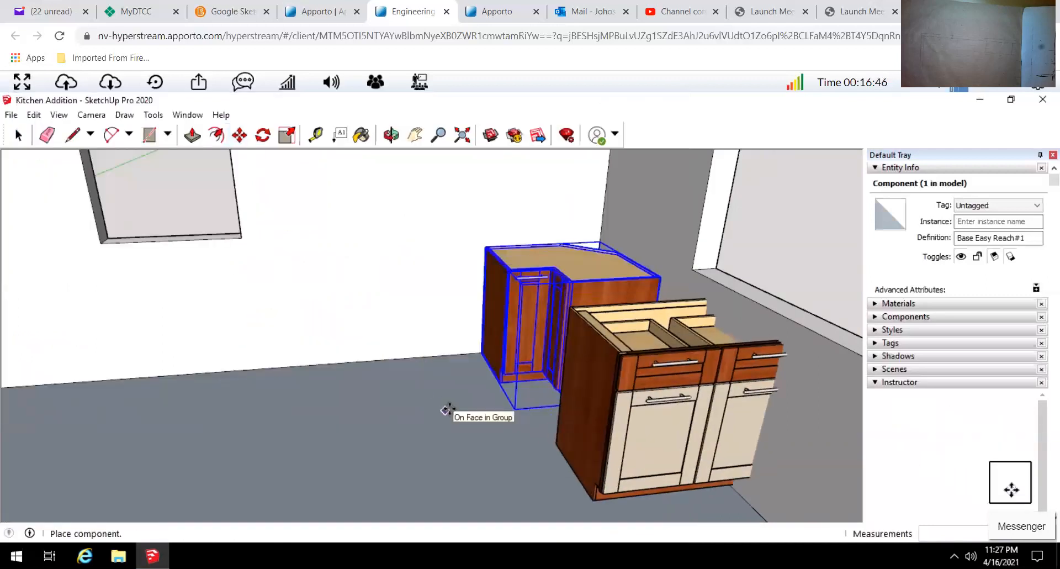
{"action": "left_click", "coordinate": [230, 407]}
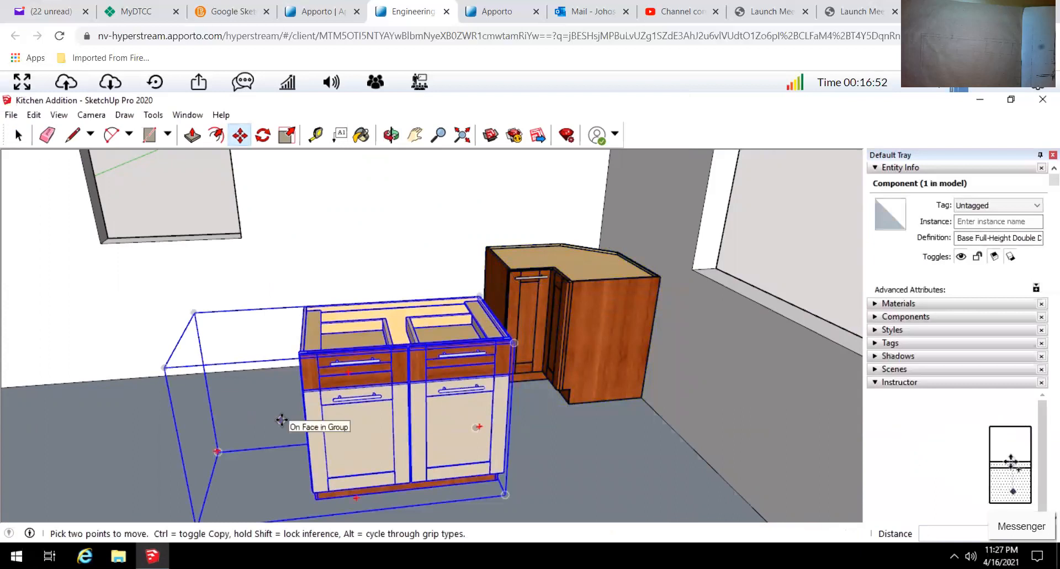
{"action": "key", "text": "ctrl+z"}
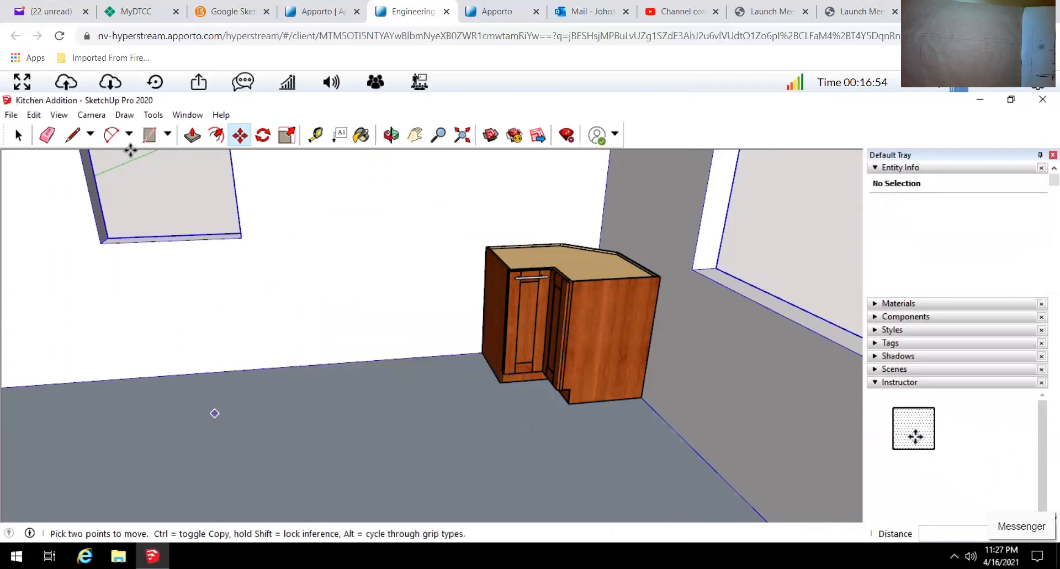
Look through the KraftMaid Putnam base cabinet models in the 3D Warehouse for a reddish-brown double-door cabinet with drawers.
{"action": "left_click", "coordinate": [490, 137]}
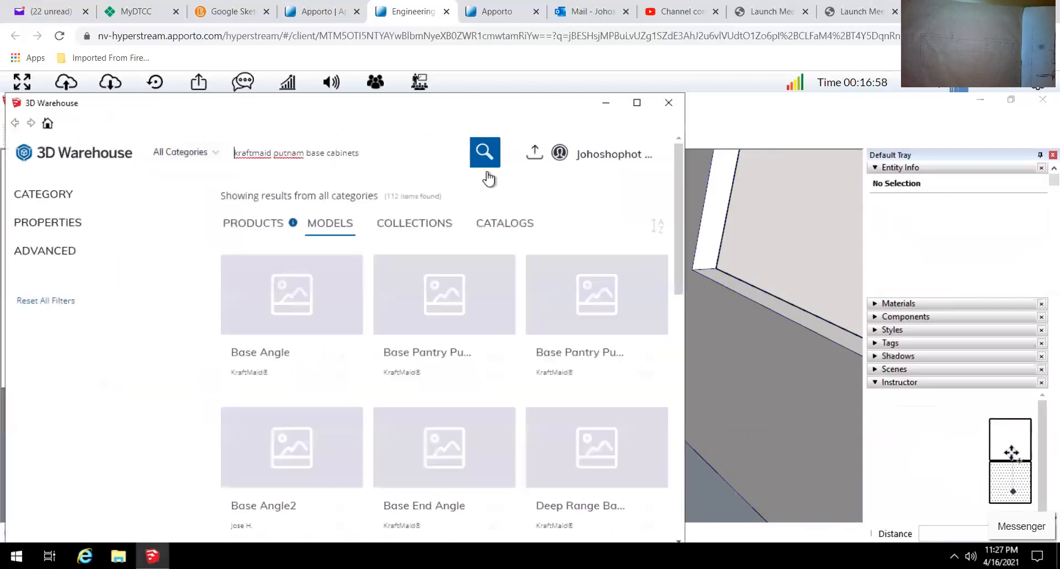
{"action": "scroll", "coordinate": [541, 334], "scroll_direction": "down", "scroll_amount": 15}
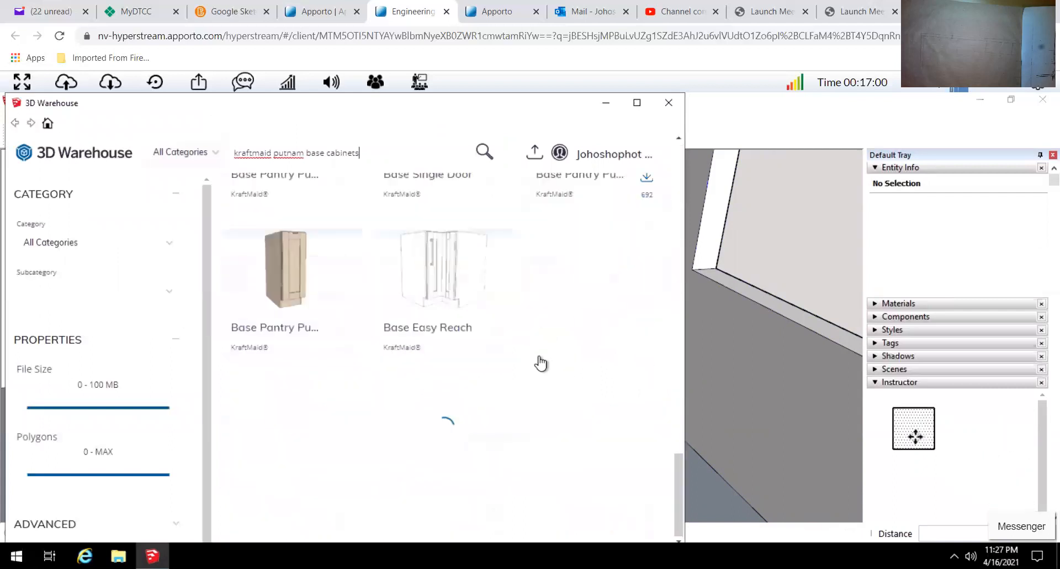
{"action": "scroll", "coordinate": [541, 365], "scroll_direction": "down", "scroll_amount": 10}
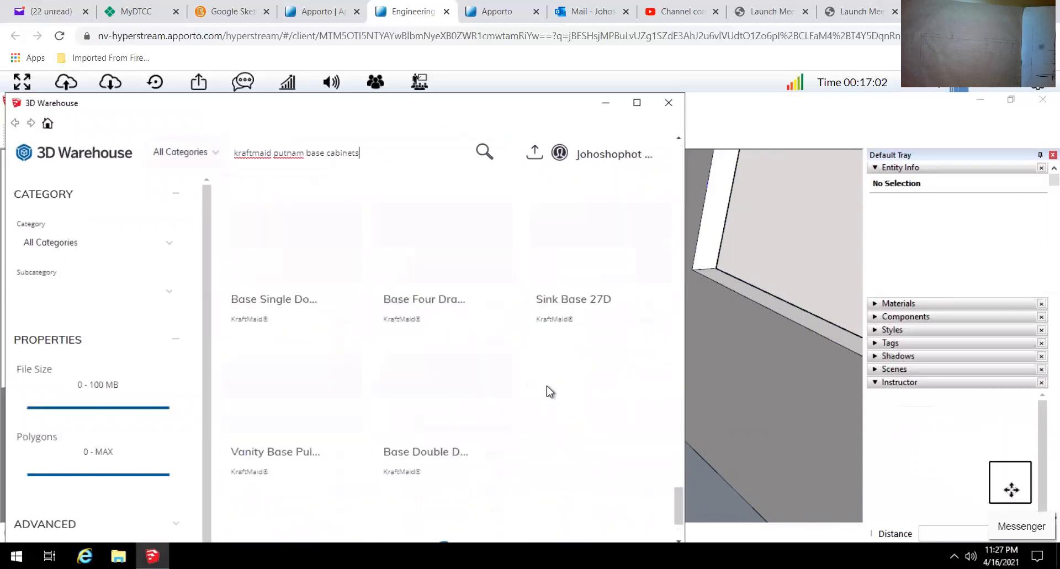
{"action": "scroll", "coordinate": [627, 354], "scroll_direction": "down", "scroll_amount": 5}
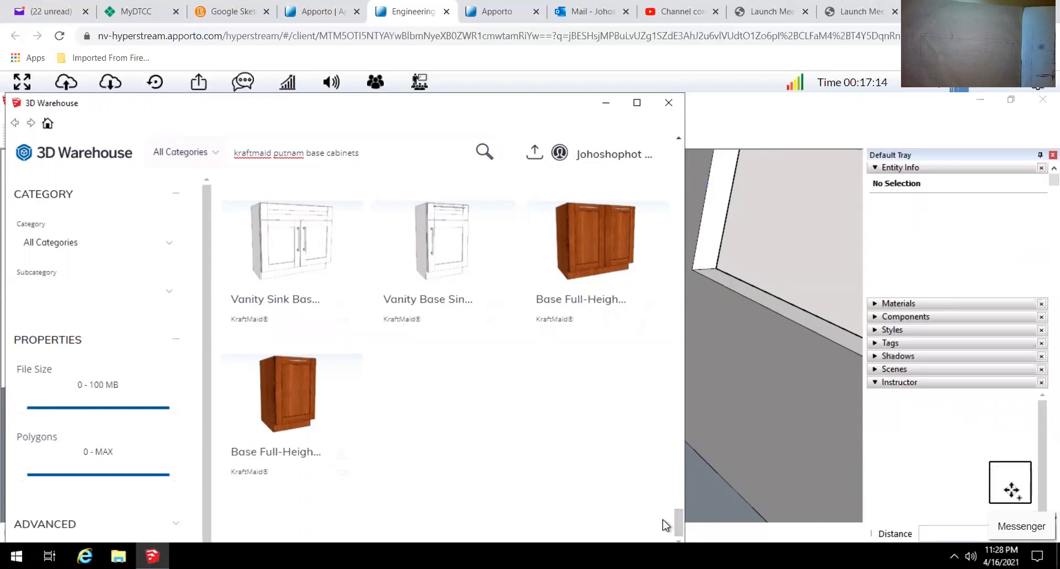
{"action": "scroll", "coordinate": [667, 496], "scroll_direction": "down", "scroll_amount": 10}
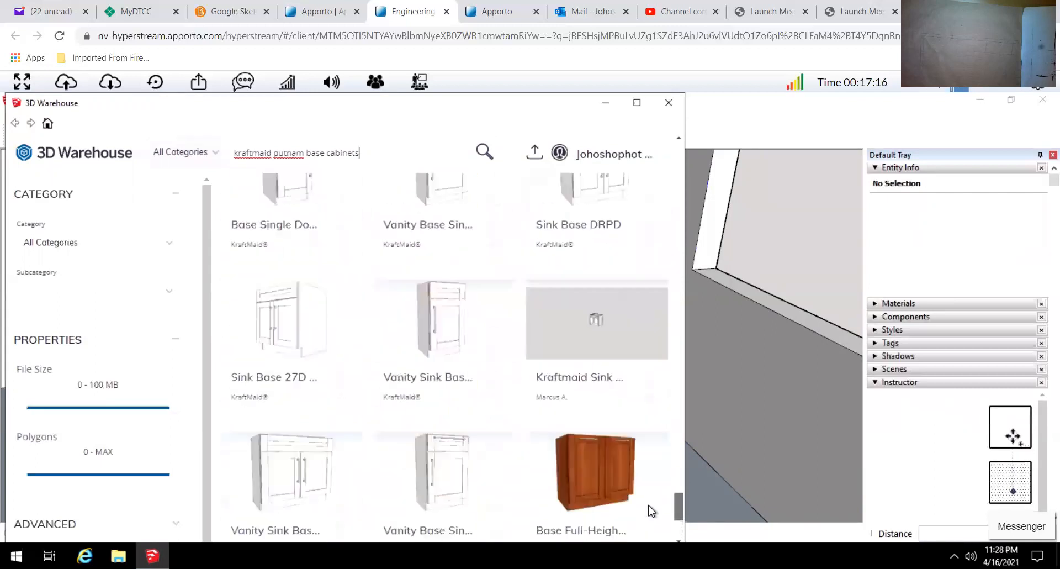
{"action": "scroll", "coordinate": [643, 497], "scroll_direction": "down", "scroll_amount": 5}
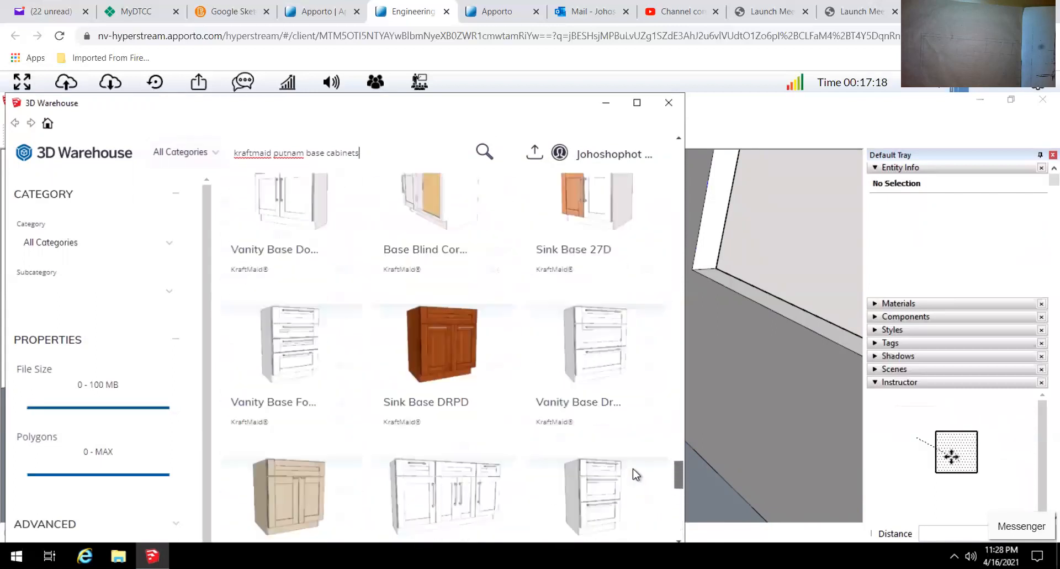
{"action": "scroll", "coordinate": [634, 477], "scroll_direction": "down", "scroll_amount": 3}
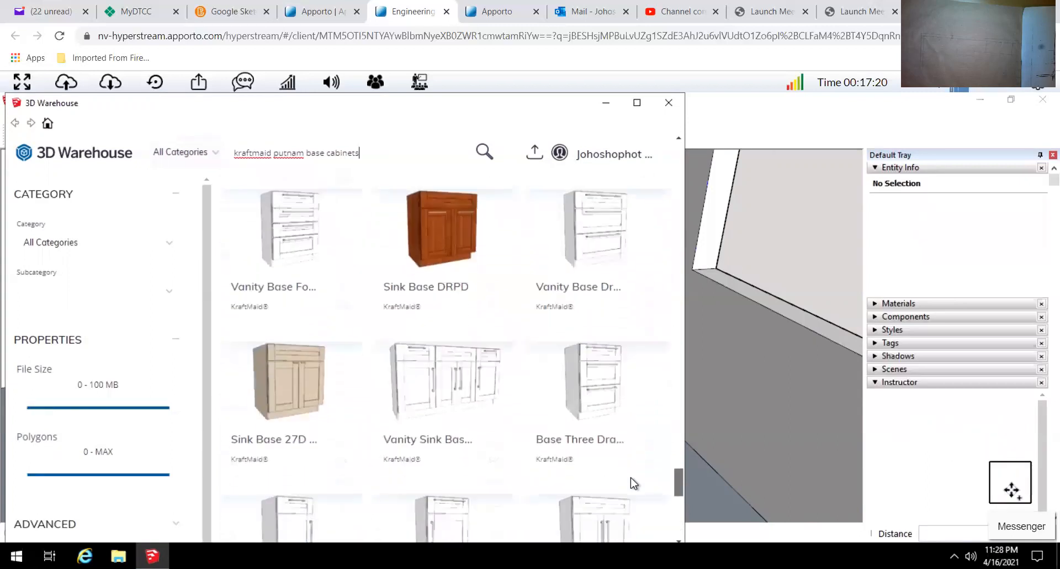
{"action": "scroll", "coordinate": [631, 477], "scroll_direction": "up", "scroll_amount": 3}
{"action": "scroll", "coordinate": [632, 466], "scroll_direction": "up", "scroll_amount": 3}
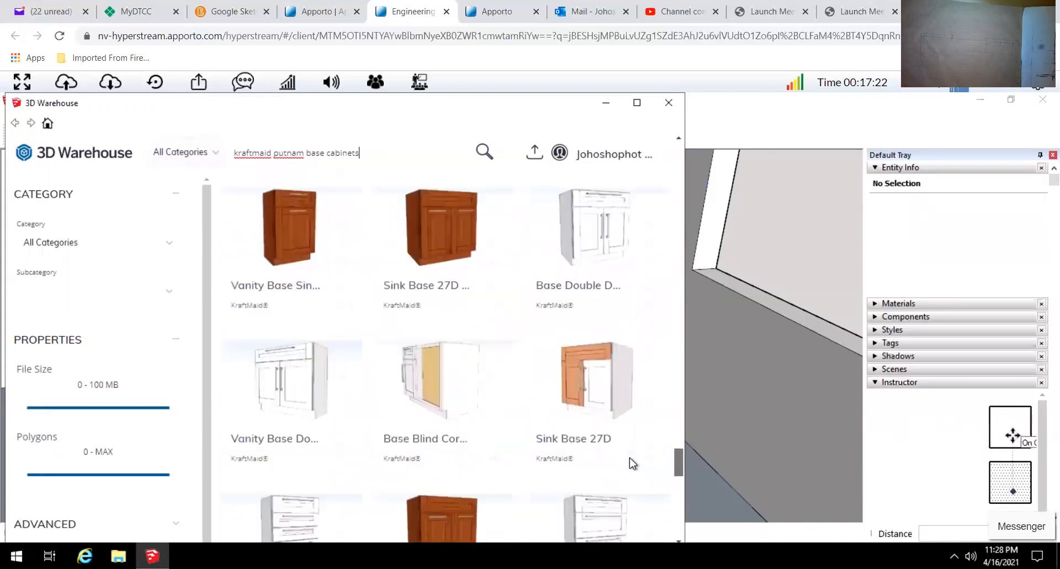
{"action": "scroll", "coordinate": [629, 457], "scroll_direction": "up", "scroll_amount": 5}
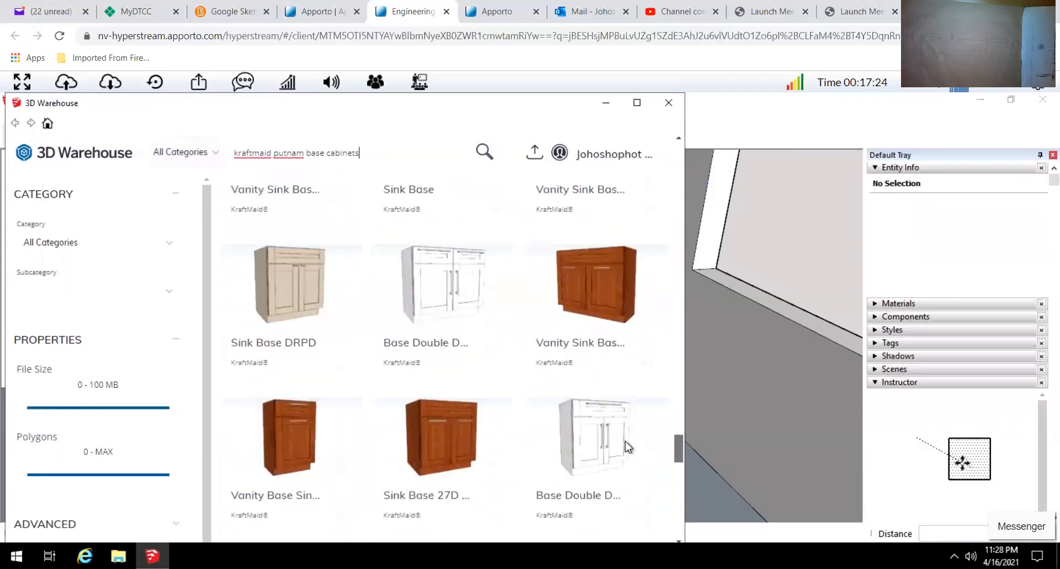
{"action": "scroll", "coordinate": [622, 425], "scroll_direction": "up", "scroll_amount": 6}
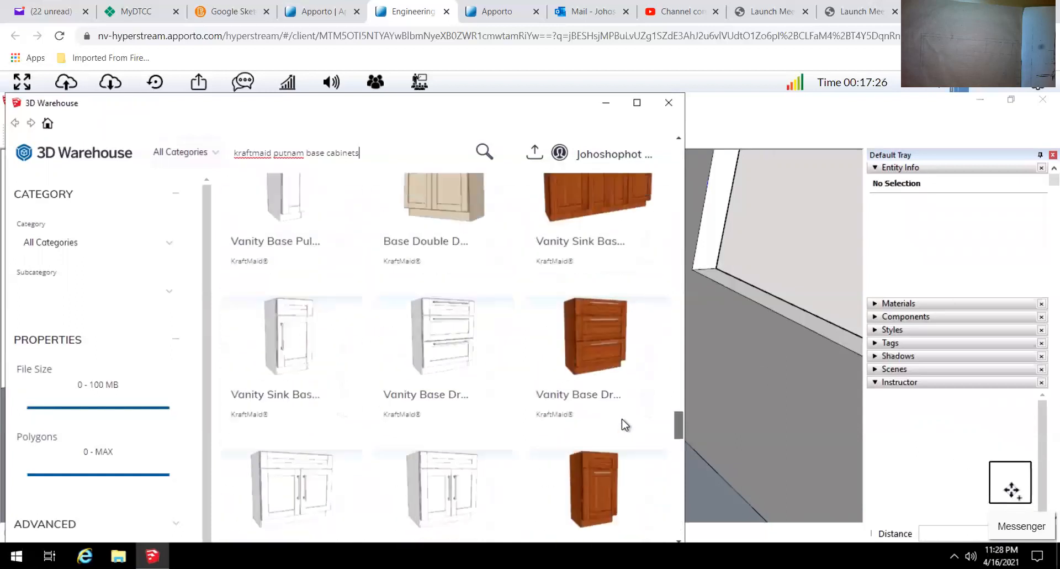
{"action": "scroll", "coordinate": [622, 409], "scroll_direction": "up", "scroll_amount": 8}
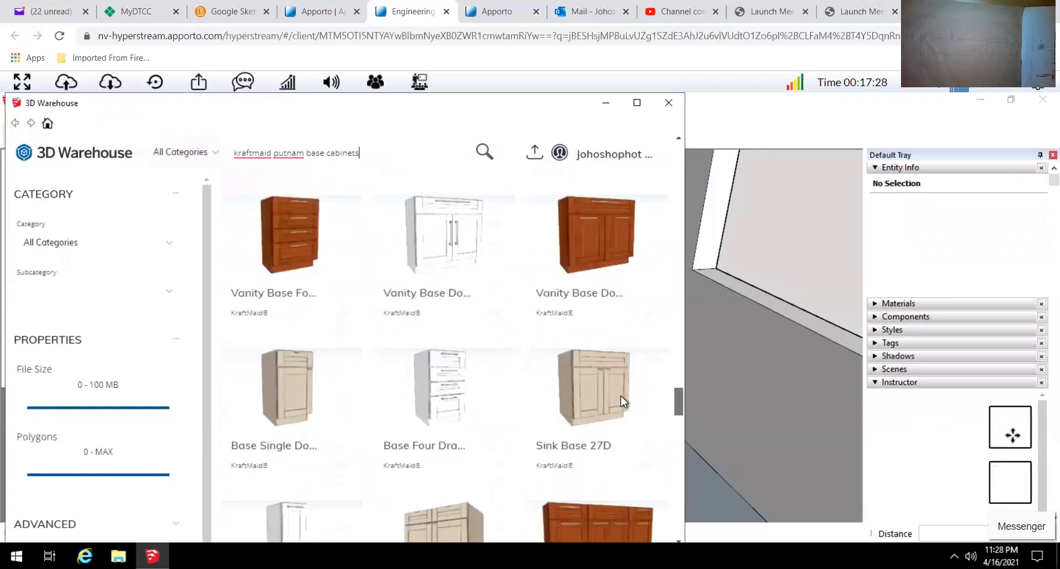
{"action": "scroll", "coordinate": [620, 386], "scroll_direction": "up", "scroll_amount": 6}
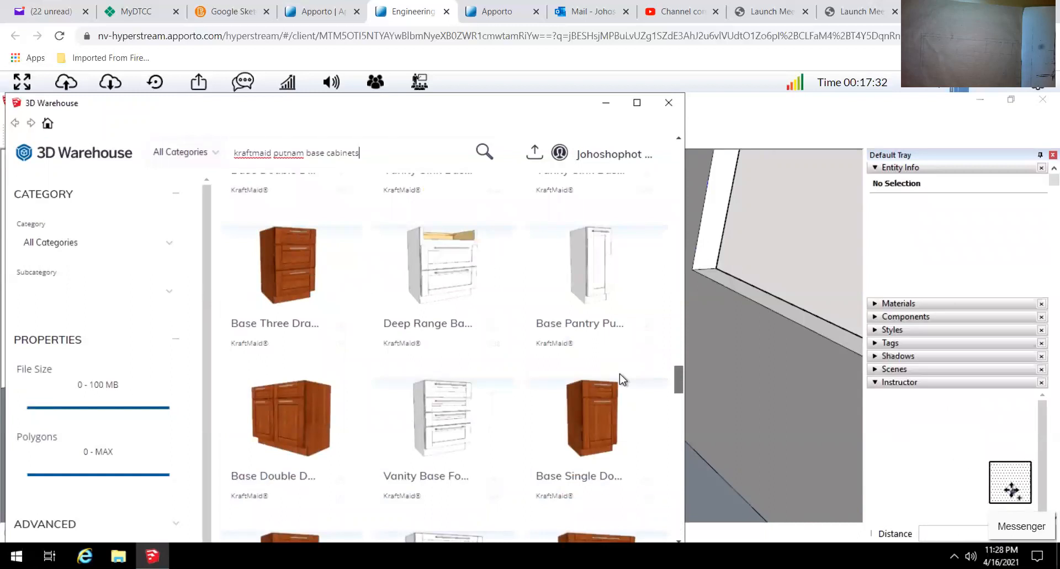
{"action": "mouse_move", "coordinate": [669, 385]}
{"action": "left_mouse_down"}
{"action": "mouse_move", "coordinate": [673, 352]}
{"action": "mouse_move", "coordinate": [671, 371]}
{"action": "left_mouse_up"}
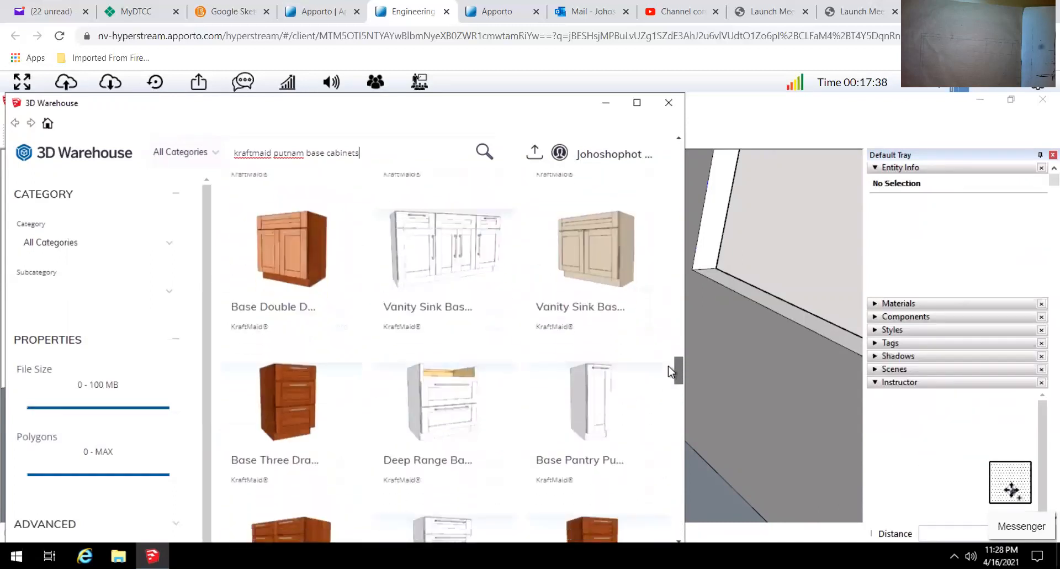
{"action": "scroll", "coordinate": [669, 371], "scroll_direction": "down", "scroll_amount": 2}
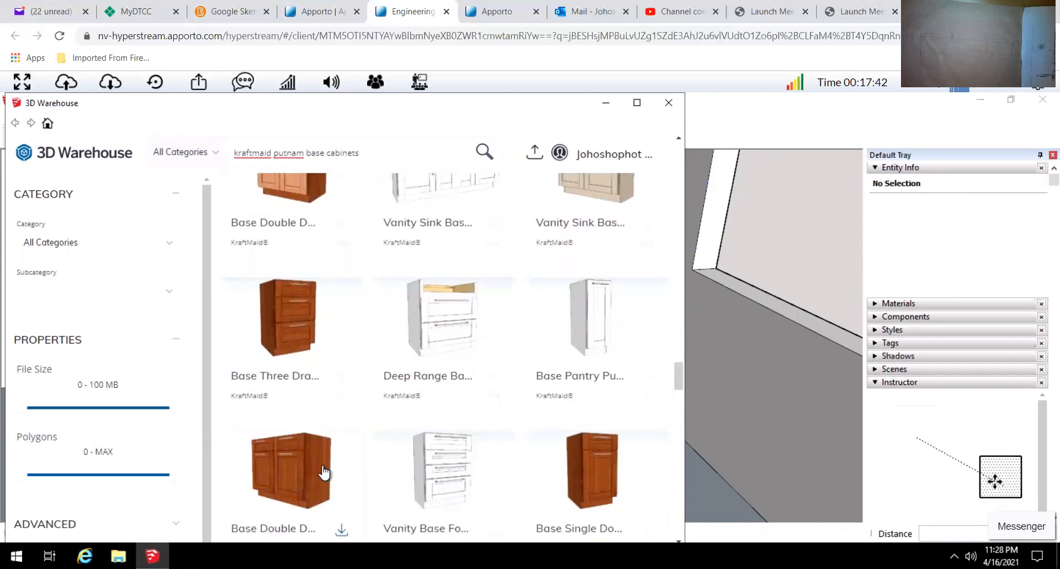
Load the reddish-brown KraftMaid double-door base cabinet from the 3D Warehouse into the model and place it on the kitchen floor.
{"action": "left_click", "coordinate": [340, 529]}
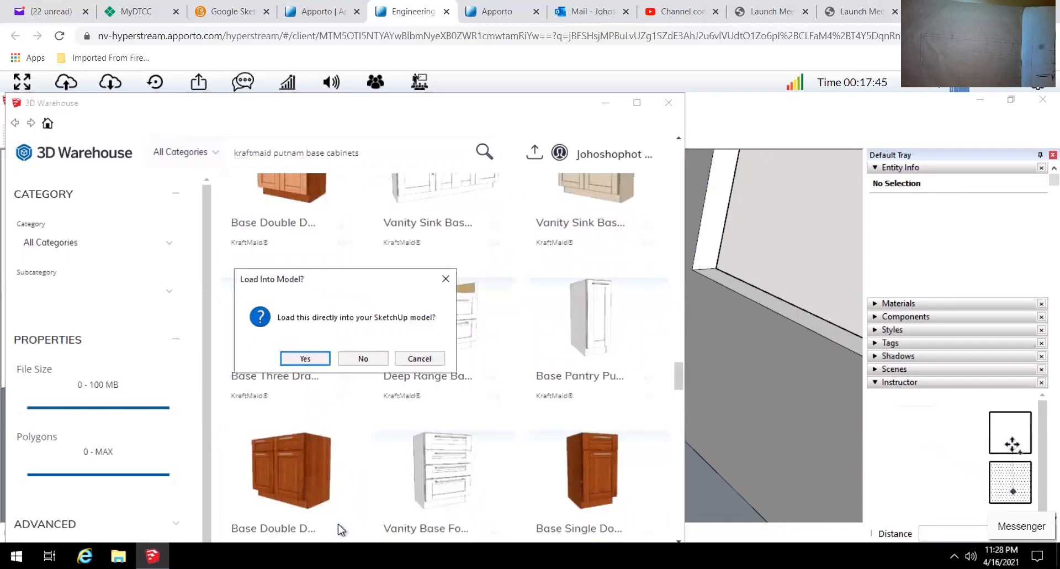
{"action": "left_click", "coordinate": [305, 358]}
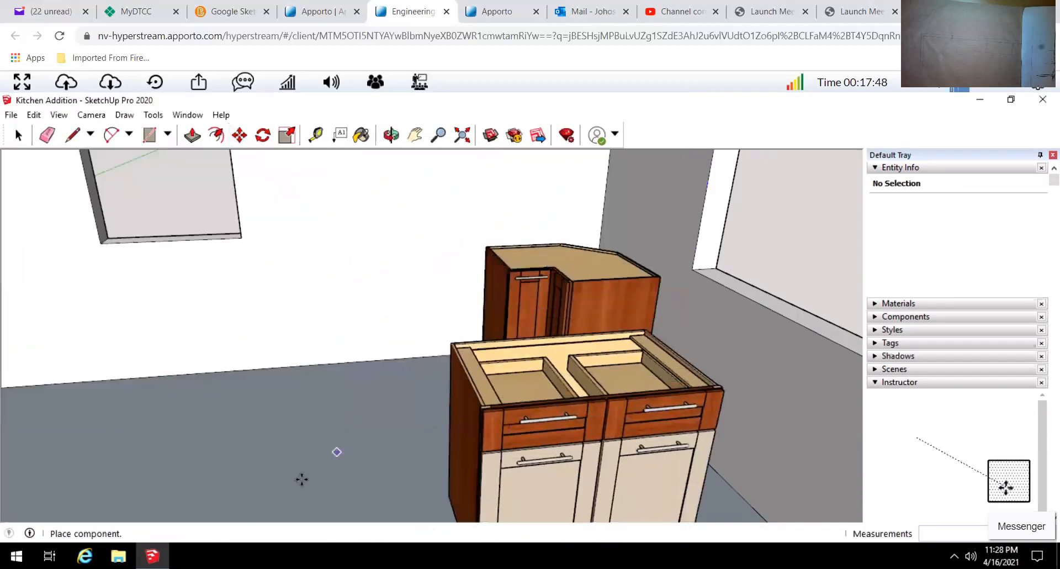
{"action": "scroll", "coordinate": [387, 437], "scroll_direction": "down", "scroll_amount": 3}
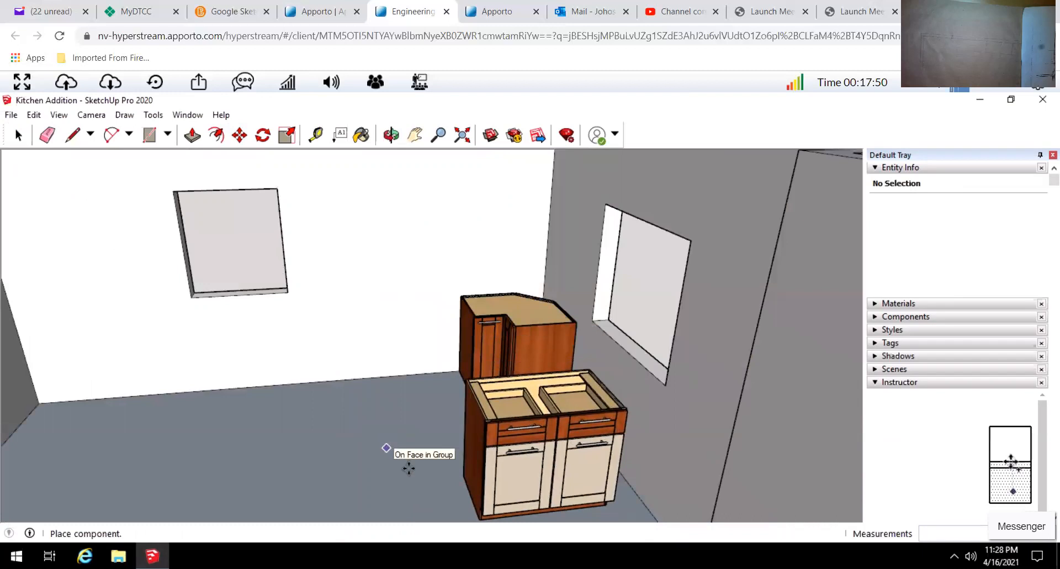
{"action": "scroll", "coordinate": [212, 425], "scroll_direction": "down", "scroll_amount": 2}
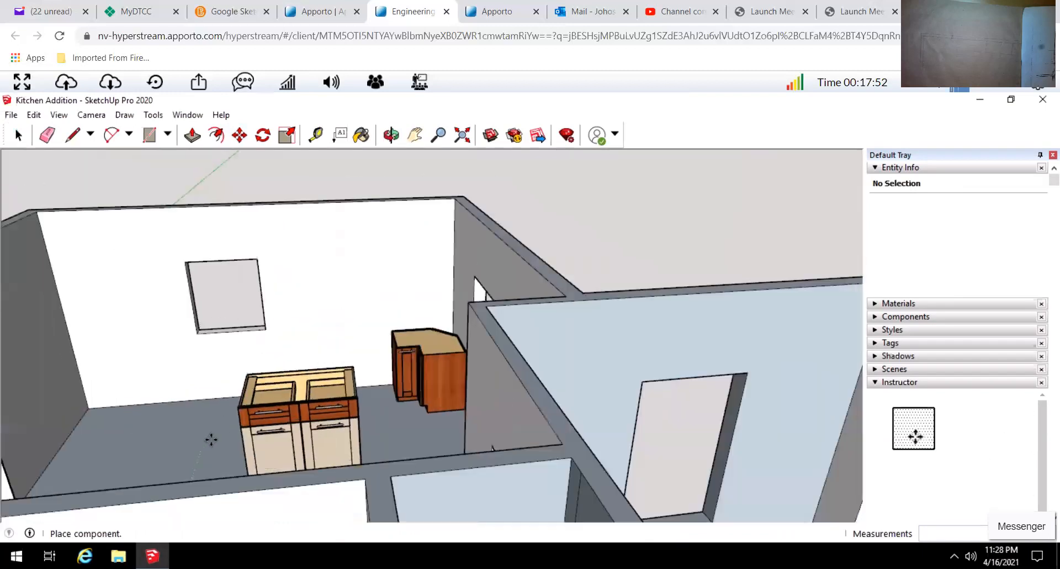
{"action": "scroll", "coordinate": [211, 439], "scroll_direction": "down", "scroll_amount": 1}
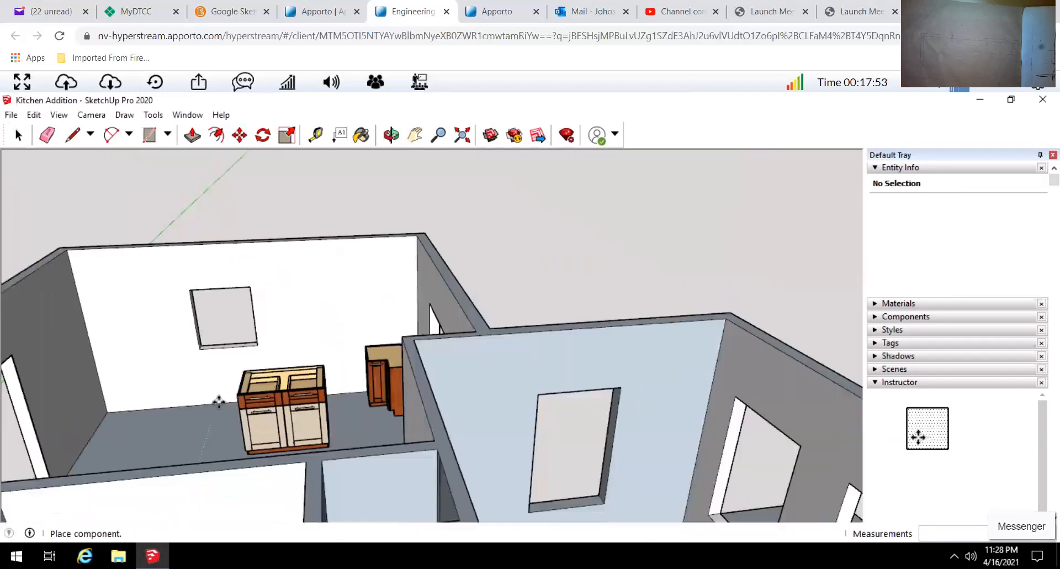
{"action": "left_click", "coordinate": [184, 416]}
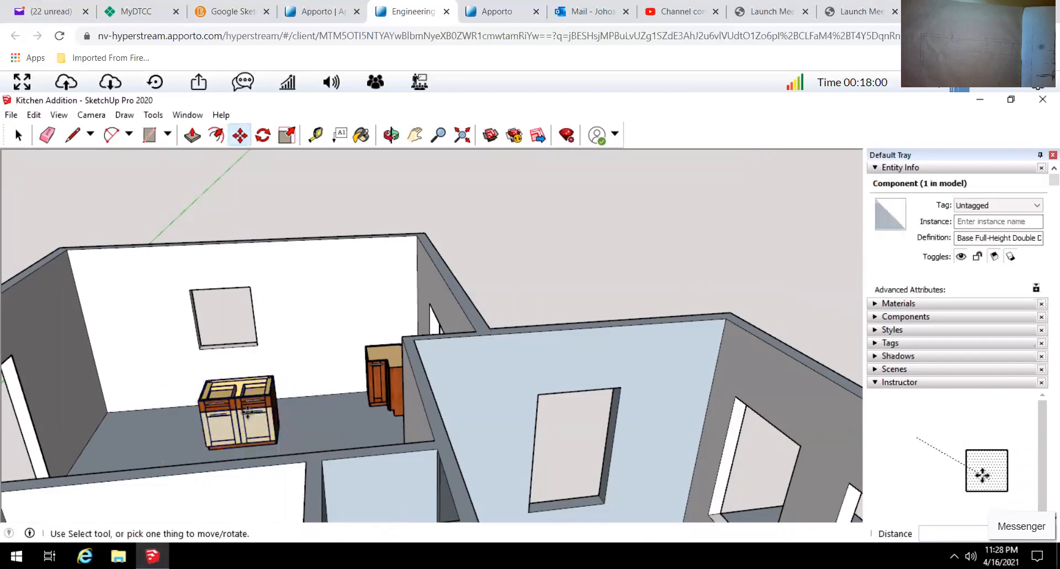
Try rotating the double-door cabinet about a quarter turn on the floor plane, and undo the rotation.
{"action": "scroll", "coordinate": [228, 388], "scroll_direction": "up", "scroll_amount": 2}
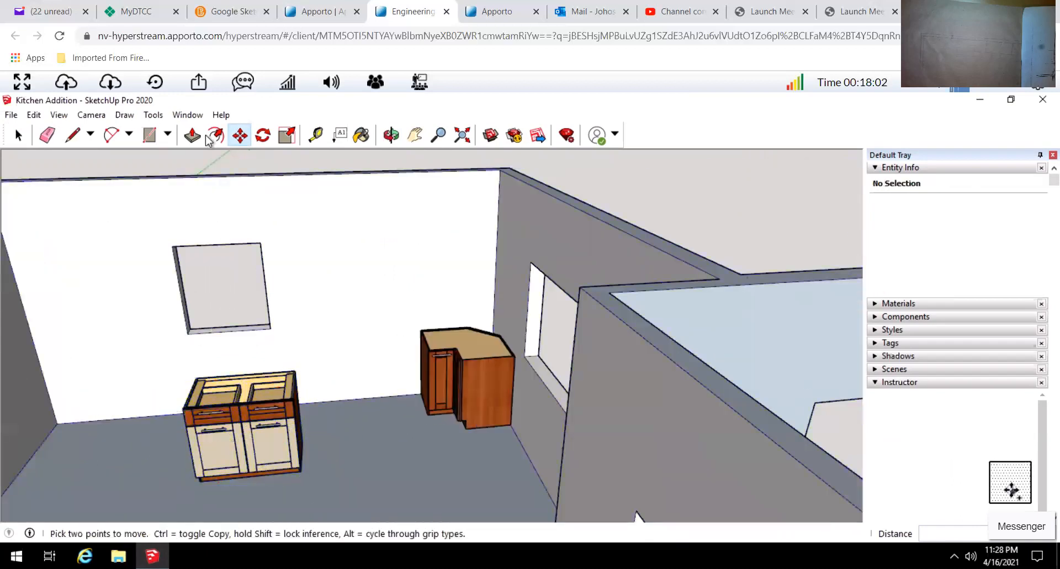
{"action": "left_click", "coordinate": [262, 141]}
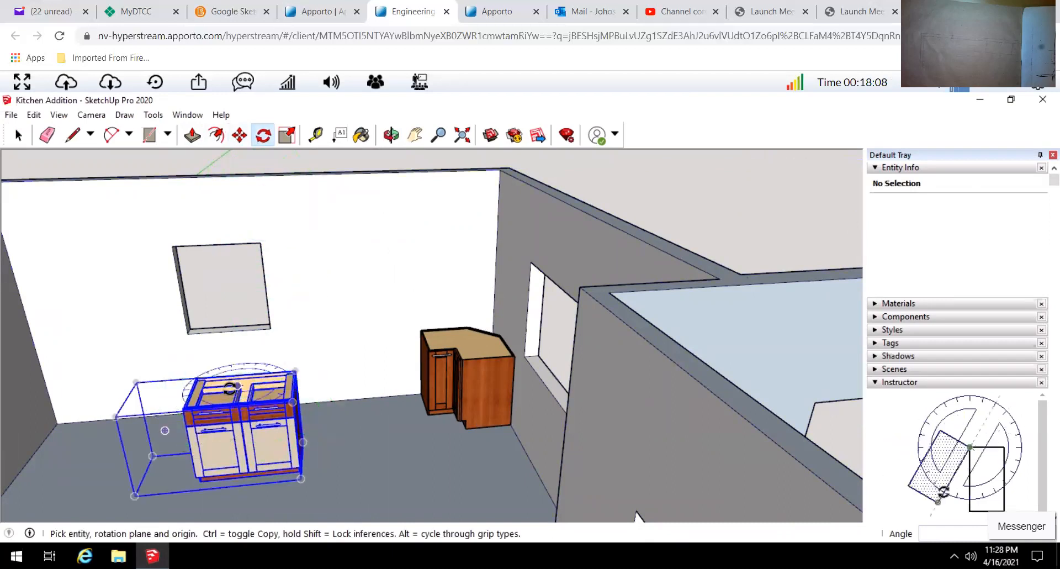
{"action": "middle_click_drag", "start_coordinate": [232, 386], "coordinate": [175, 437]}
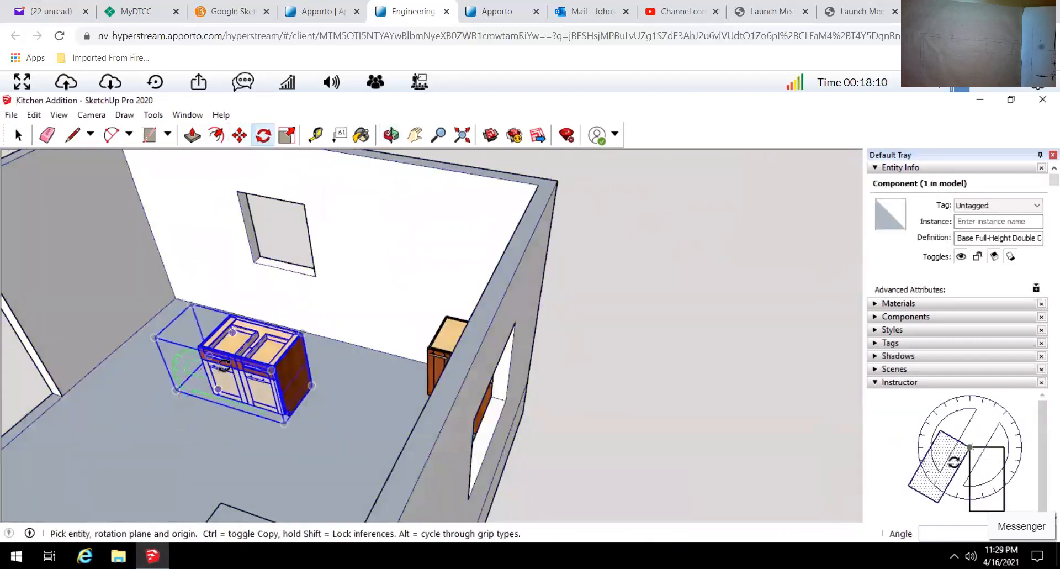
{"action": "left_click", "coordinate": [247, 330]}
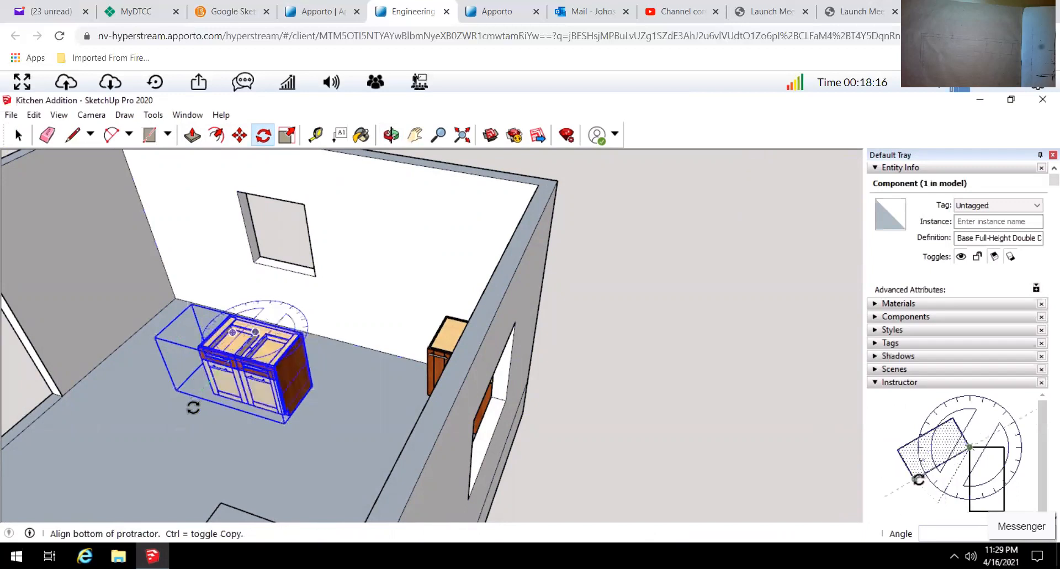
{"action": "left_click", "coordinate": [156, 437]}
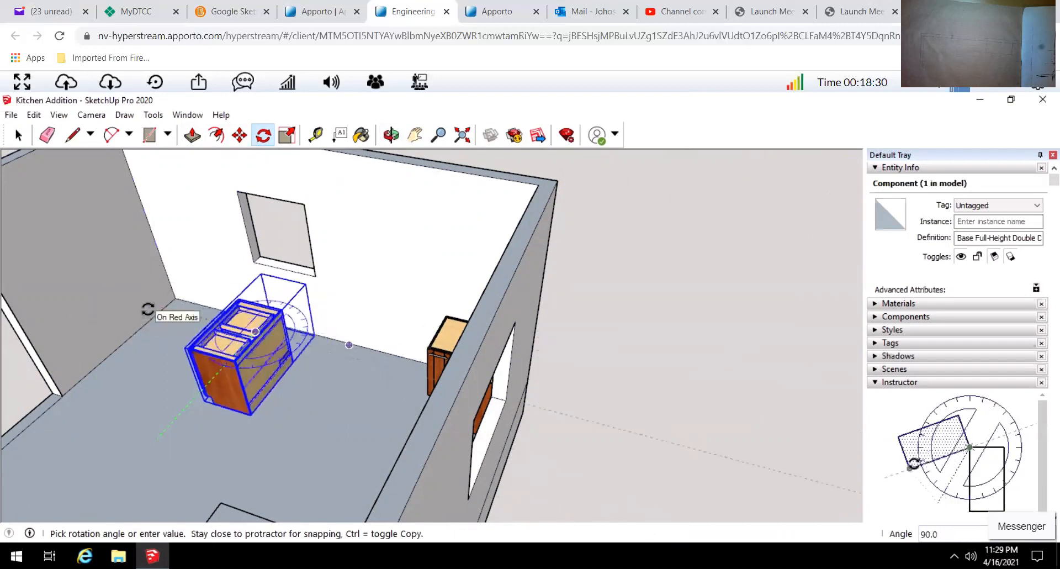
{"action": "left_click", "coordinate": [155, 323]}
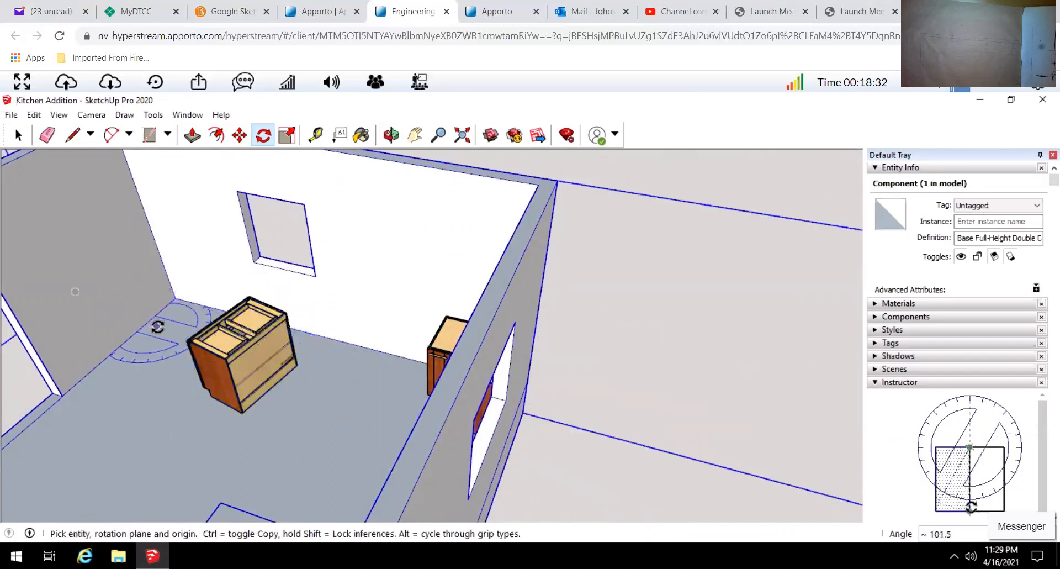
{"action": "key", "text": "ctrl+z"}
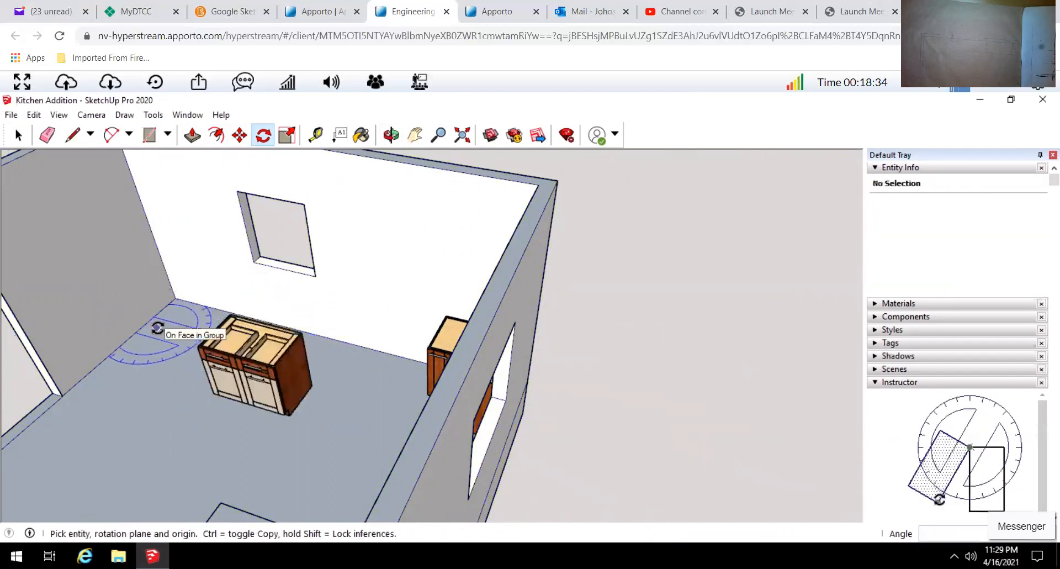
Rotate the double-door cabinet 90 degrees about a vertical axis so its back faces the corner cabinet's side wall.
{"action": "left_click", "coordinate": [244, 341]}
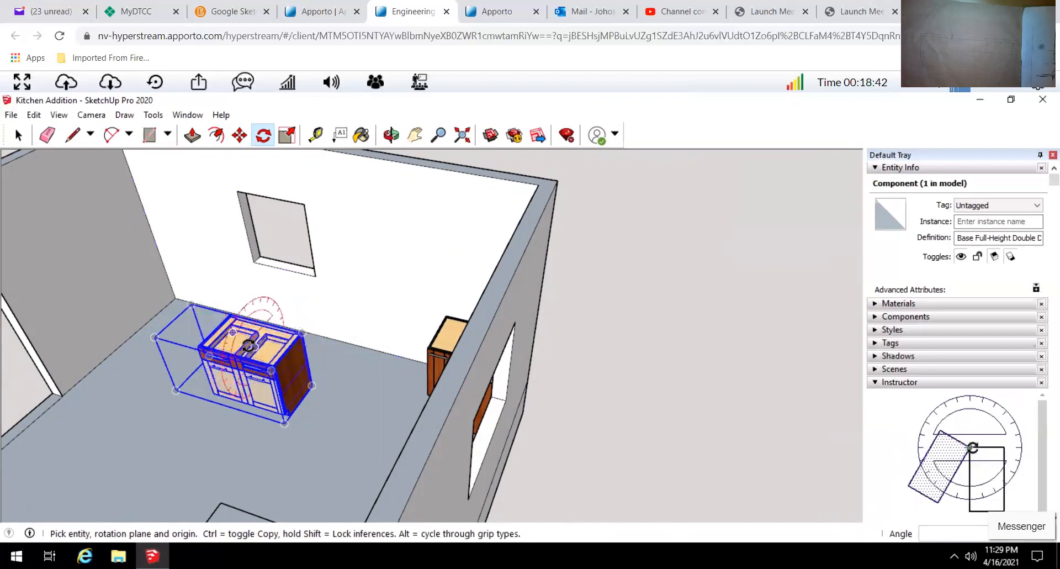
{"action": "left_click", "coordinate": [247, 335]}
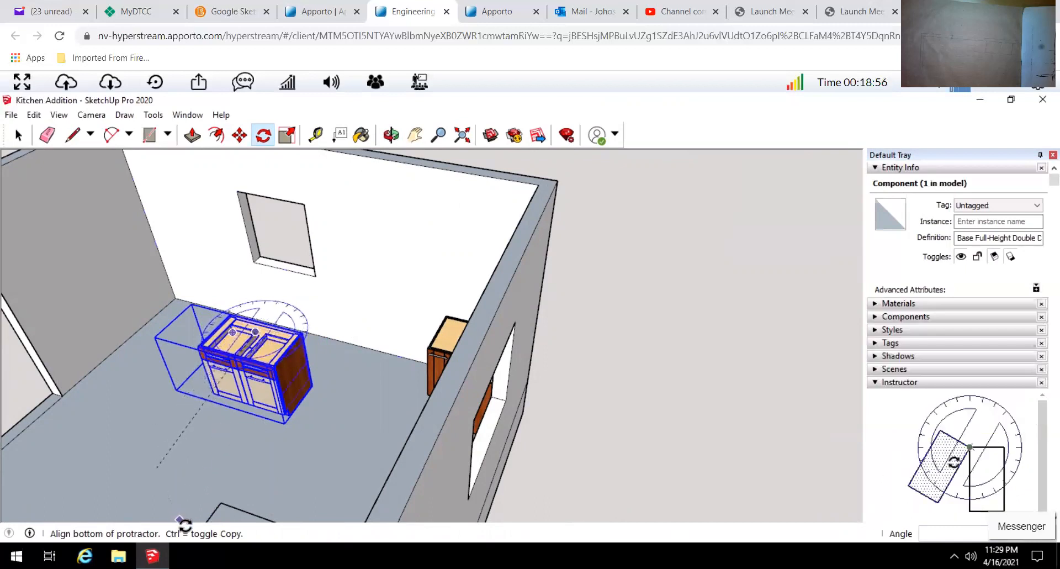
{"action": "left_click", "coordinate": [131, 451]}
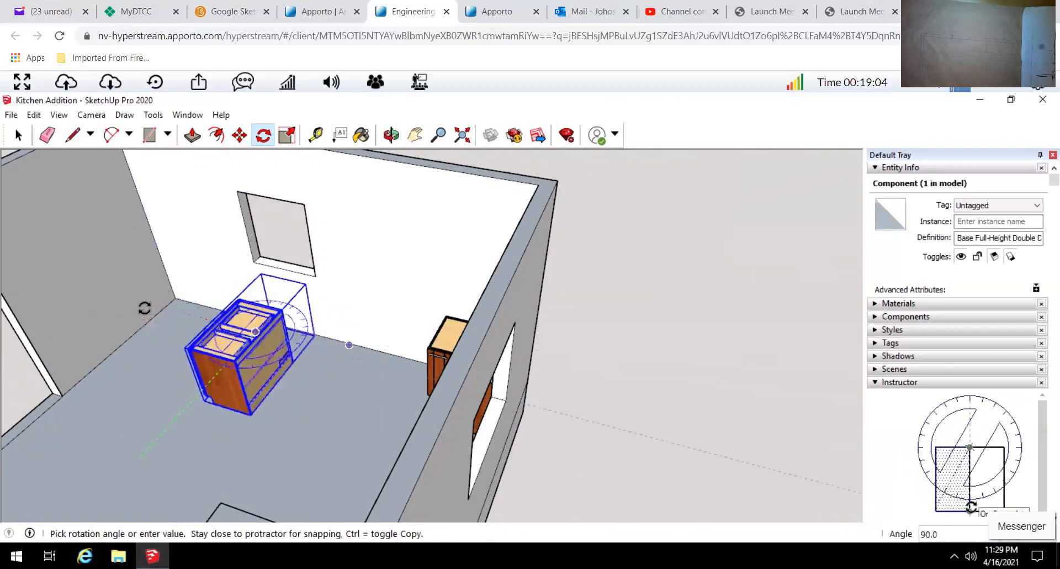
{"action": "left_click", "coordinate": [144, 308]}
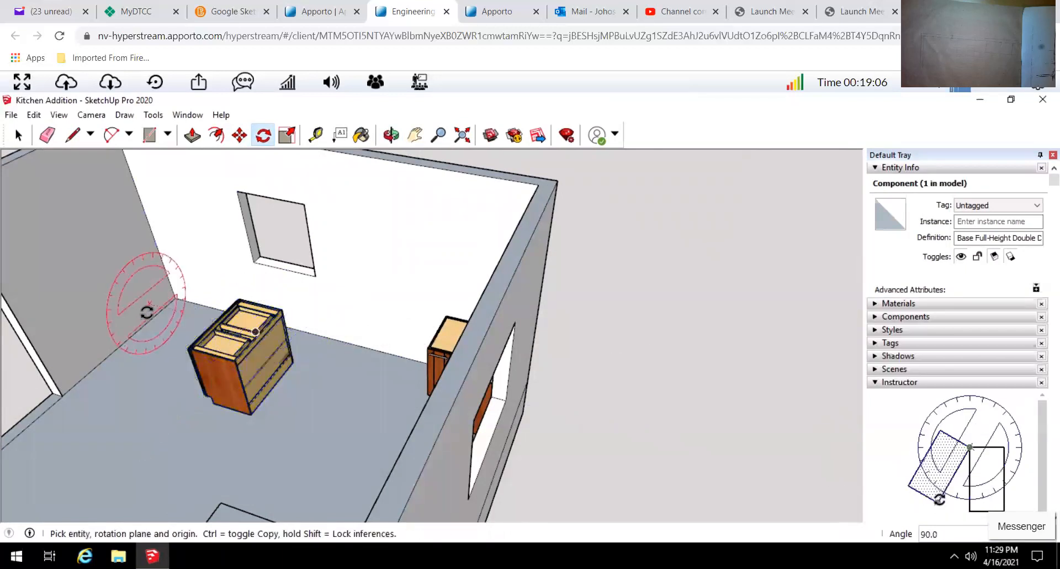
Move the double-door cabinet by its lower back corner about 12 feet across the kitchen to the window wall beside the projecting wall.
{"action": "middle_click_drag", "start_coordinate": [142, 332], "coordinate": [301, 452]}
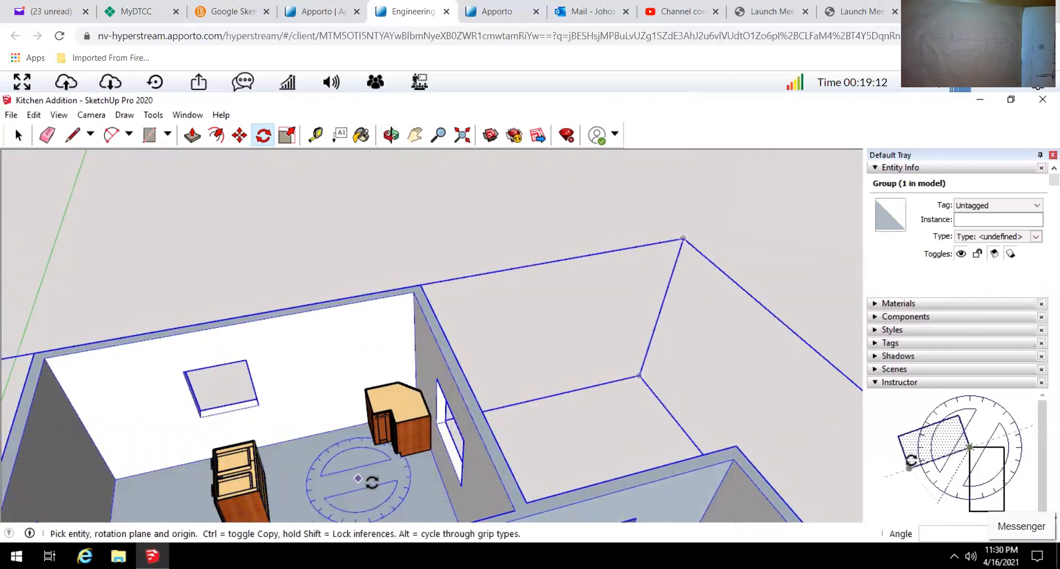
{"action": "middle_click_drag", "start_coordinate": [331, 467], "coordinate": [294, 459]}
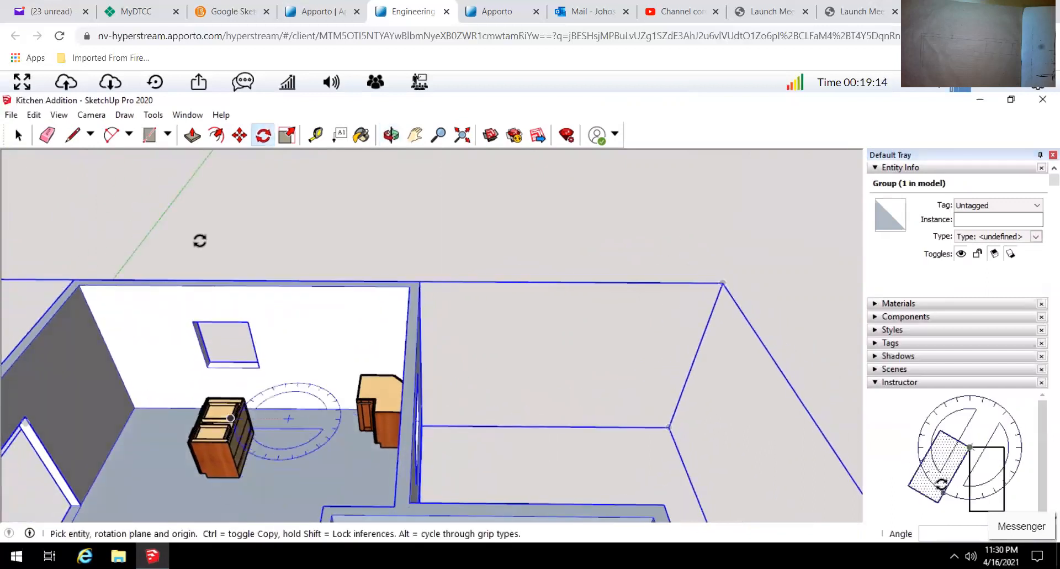
{"action": "left_click", "coordinate": [240, 134]}
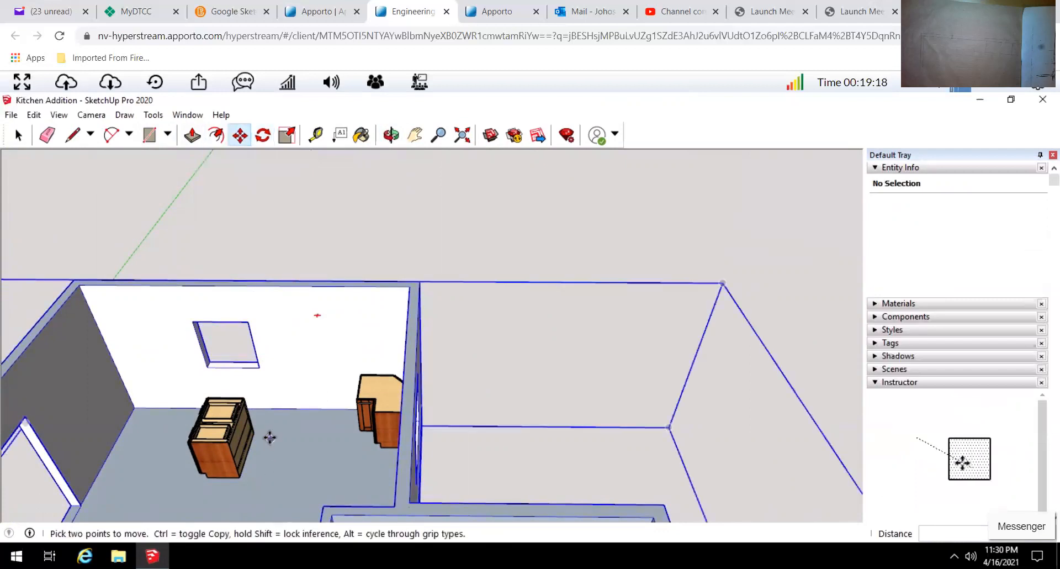
{"action": "scroll", "coordinate": [260, 434], "scroll_direction": "up", "scroll_amount": 3}
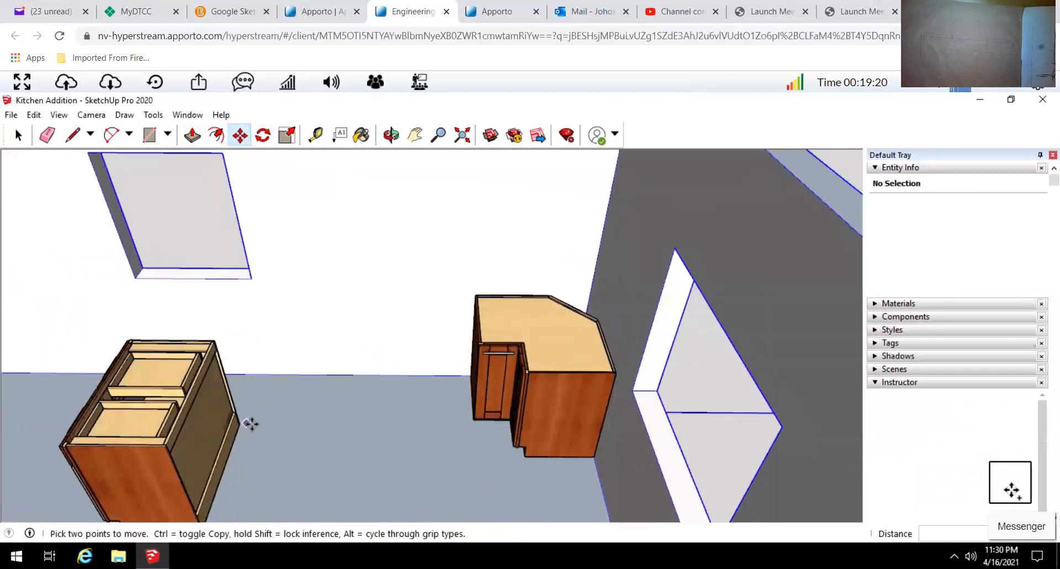
{"action": "scroll", "coordinate": [248, 426], "scroll_direction": "up", "scroll_amount": 5}
{"action": "middle_click_drag", "start_coordinate": [219, 420], "coordinate": [173, 397]}
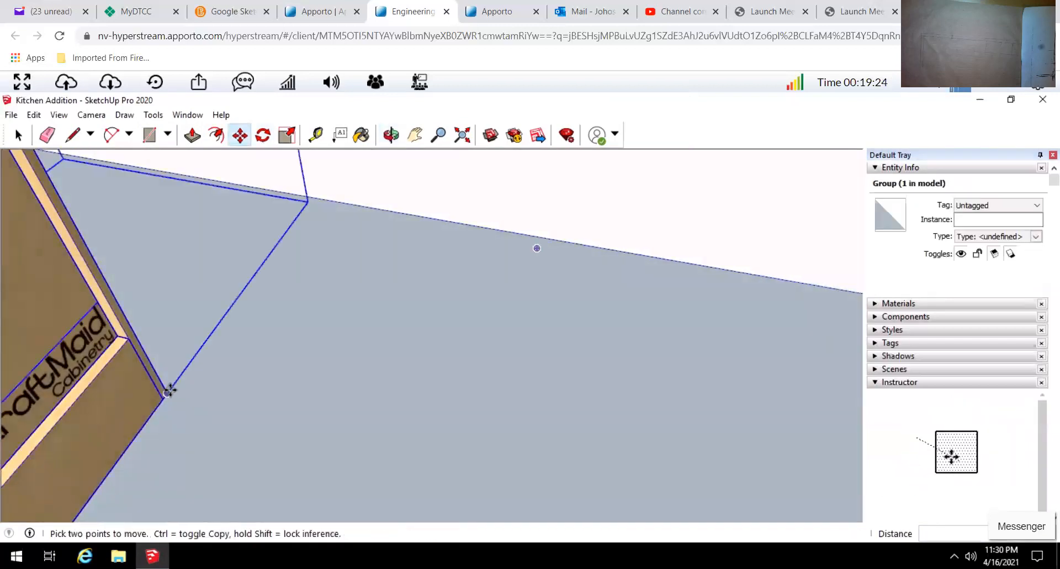
{"action": "left_click", "coordinate": [166, 391]}
{"action": "scroll", "coordinate": [237, 441], "scroll_direction": "down", "scroll_amount": 4}
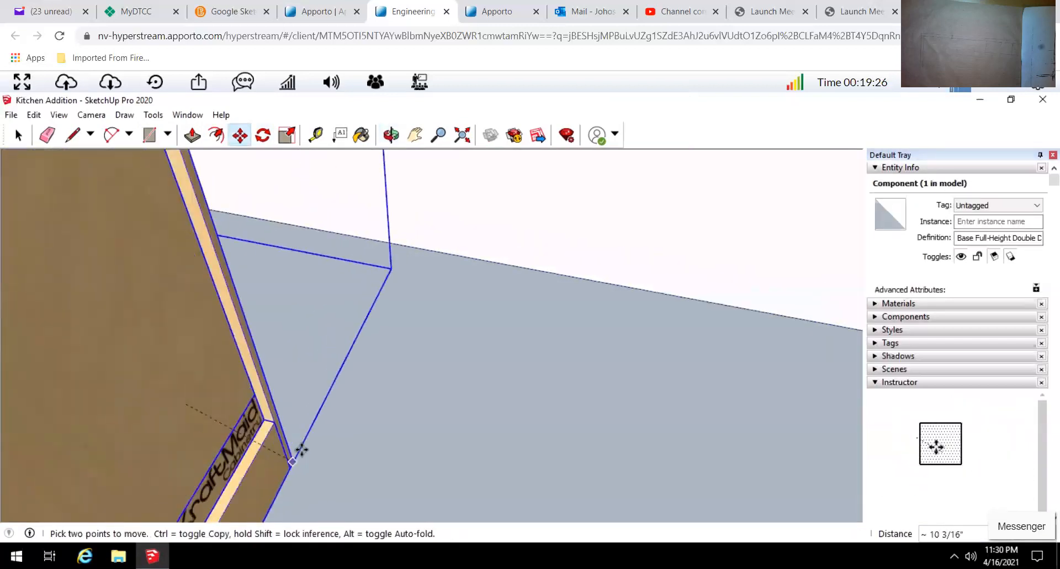
{"action": "scroll", "coordinate": [486, 442], "scroll_direction": "down", "scroll_amount": 6}
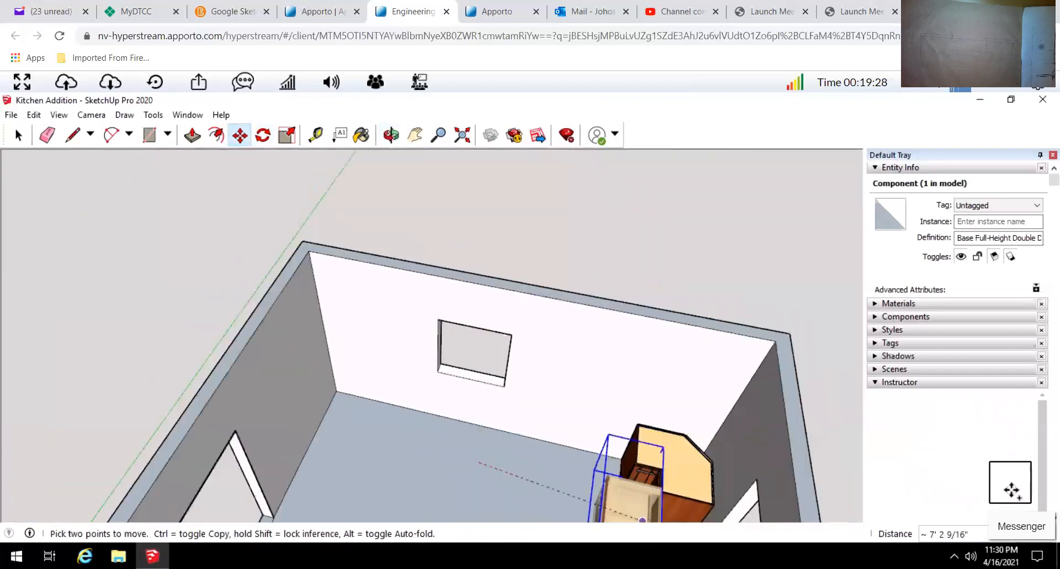
{"action": "middle_click_drag", "start_coordinate": [591, 416], "coordinate": [815, 464]}
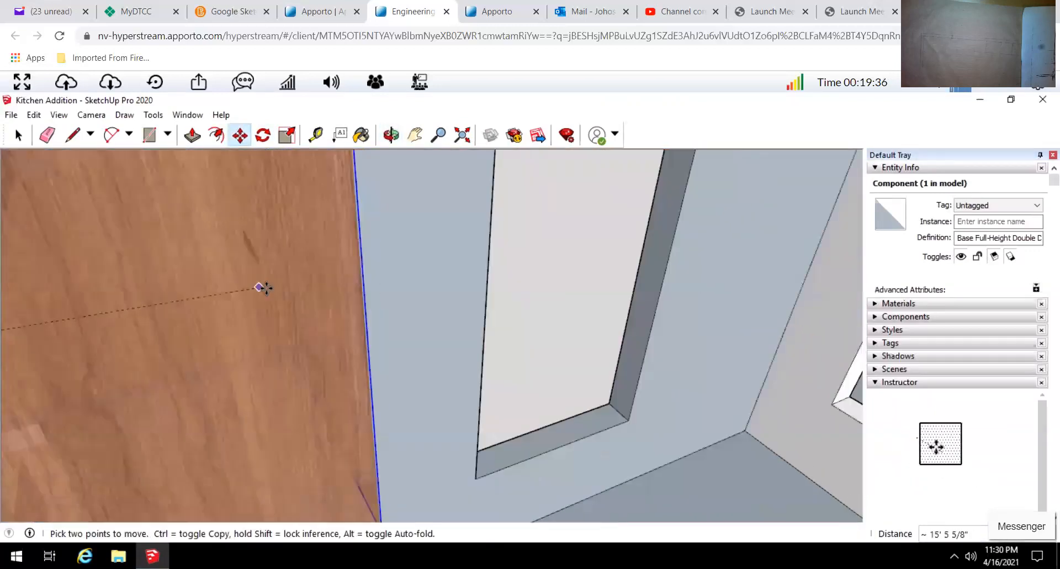
{"action": "scroll", "coordinate": [267, 288], "scroll_direction": "down", "scroll_amount": 2}
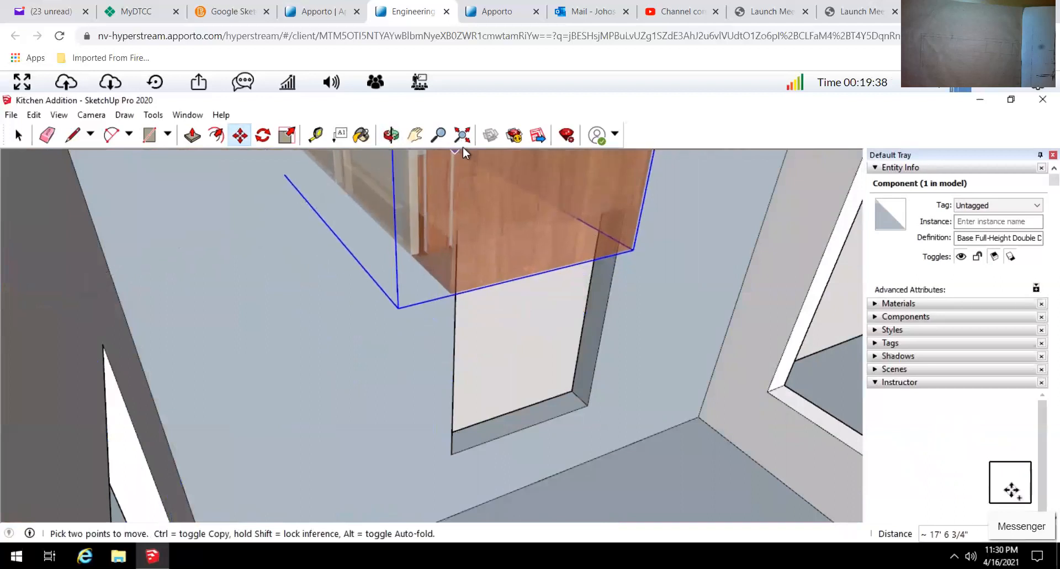
{"action": "left_click", "coordinate": [462, 134]}
{"action": "middle_click_drag", "start_coordinate": [519, 260], "coordinate": [414, 296]}
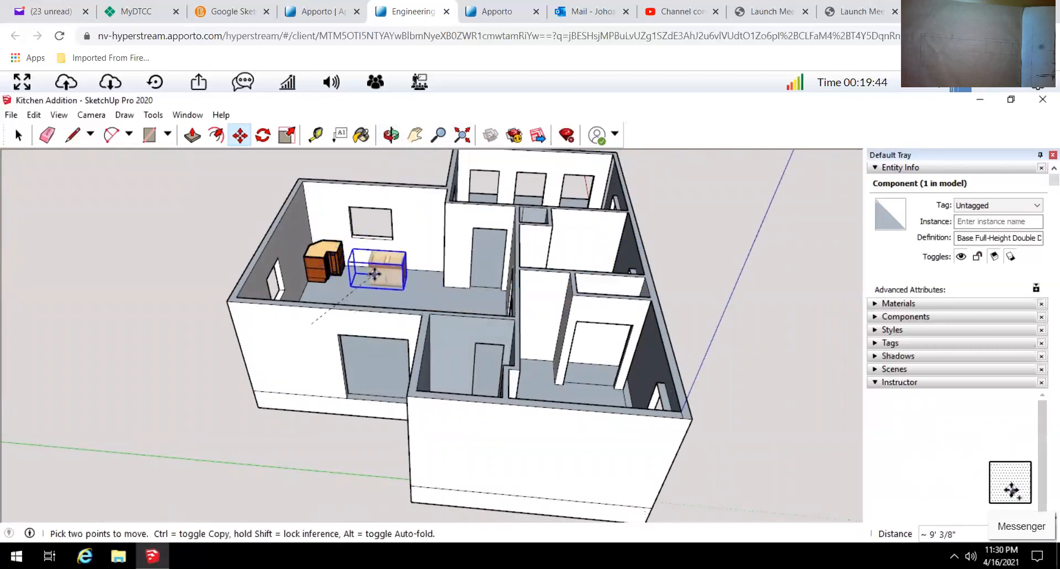
{"action": "middle_click_drag", "start_coordinate": [380, 276], "coordinate": [422, 275]}
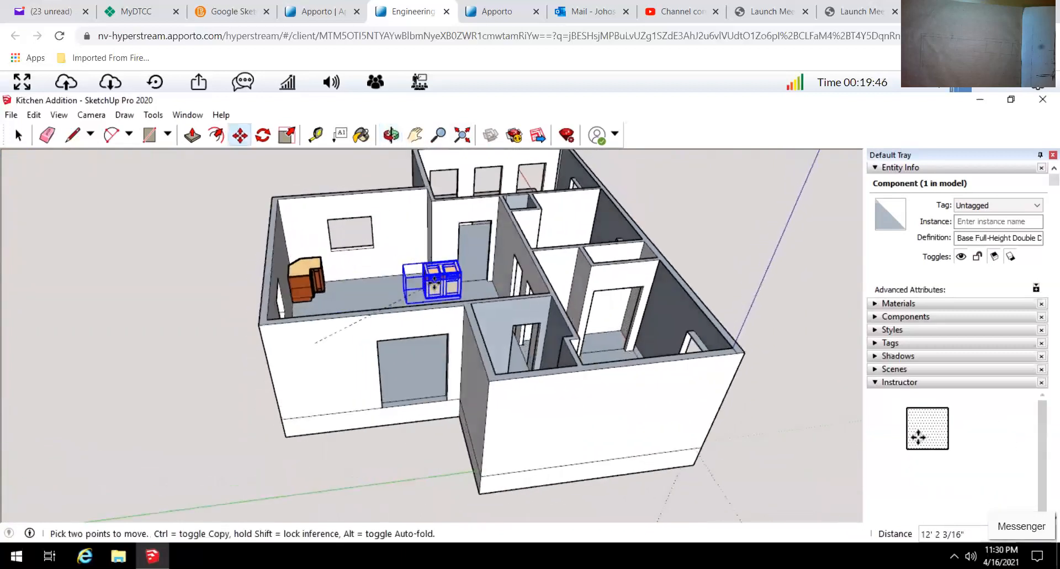
{"action": "scroll", "coordinate": [403, 263], "scroll_direction": "up", "scroll_amount": 4}
{"action": "scroll", "coordinate": [403, 262], "scroll_direction": "up", "scroll_amount": 3}
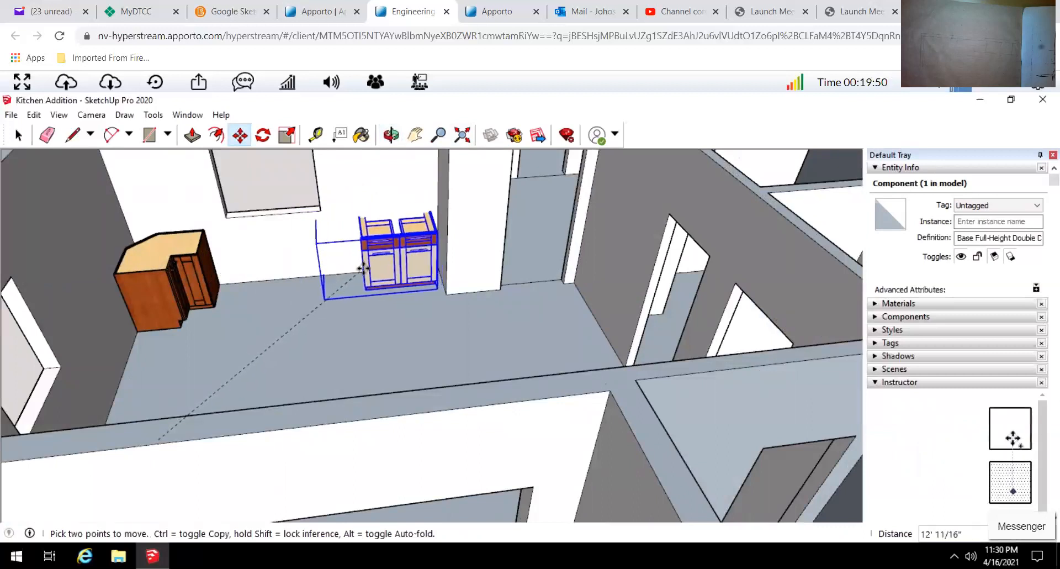
{"action": "left_click", "coordinate": [354, 301]}
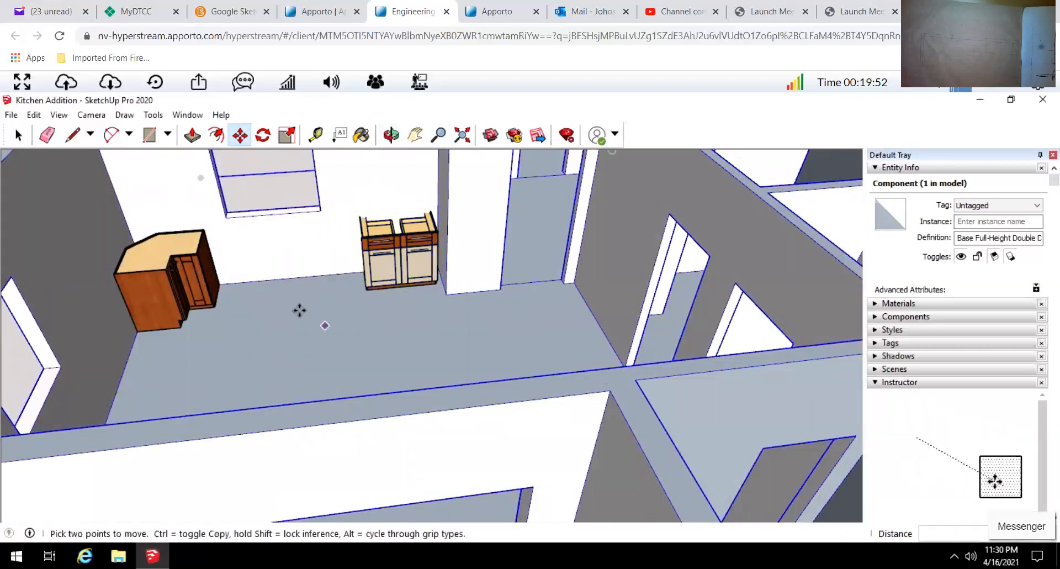
Move the double-door cabinet by its lower front toe-kick corner about 6' 8" along the window wall to the corner cabinet's adjoining toe-kick corner.
{"action": "scroll", "coordinate": [317, 314], "scroll_direction": "up", "scroll_amount": 3}
{"action": "middle_click_drag", "start_coordinate": [322, 297], "coordinate": [308, 265]}
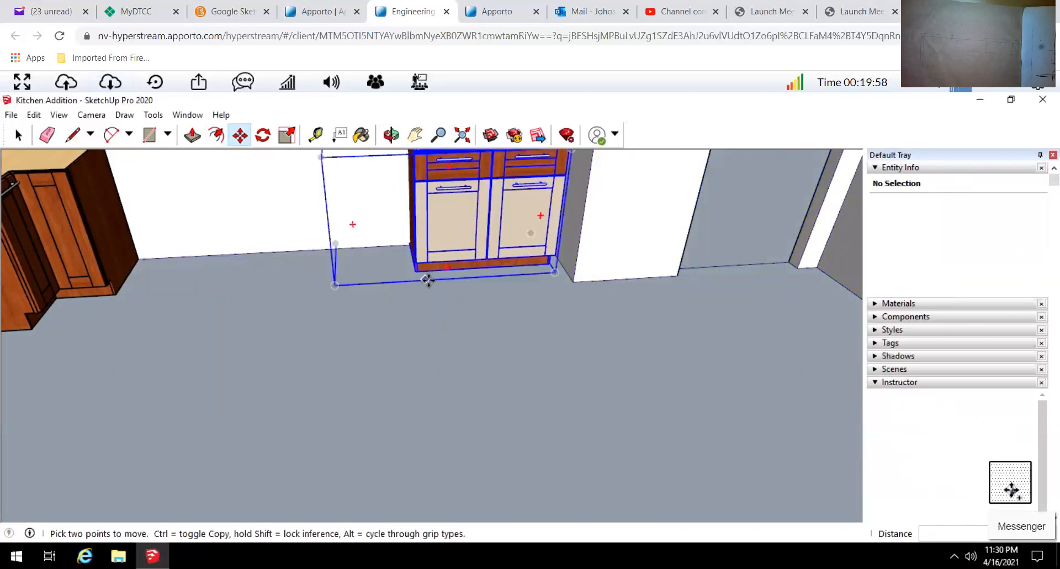
{"action": "scroll", "coordinate": [428, 279], "scroll_direction": "up", "scroll_amount": 5}
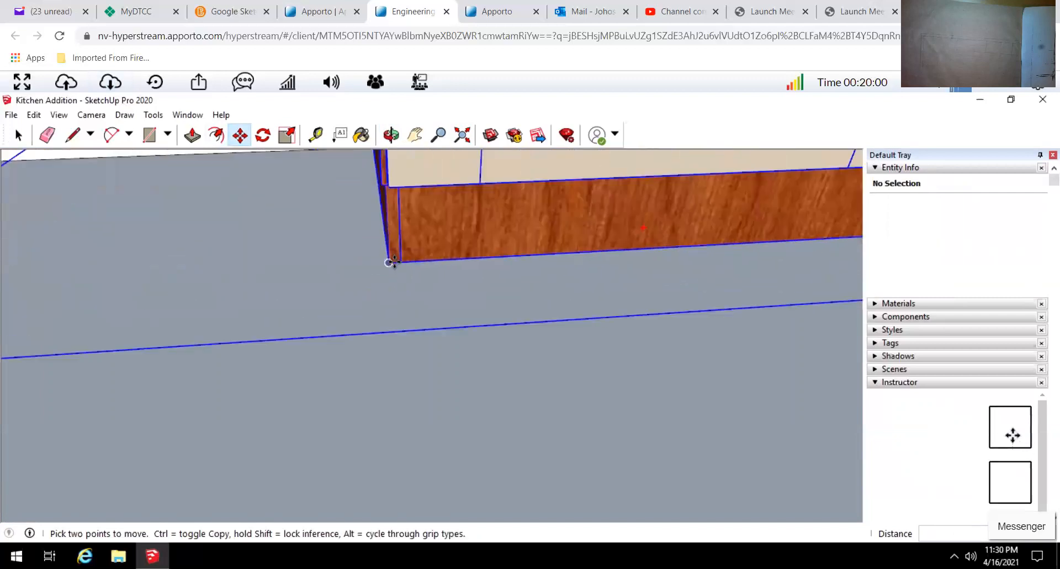
{"action": "left_click", "coordinate": [391, 263]}
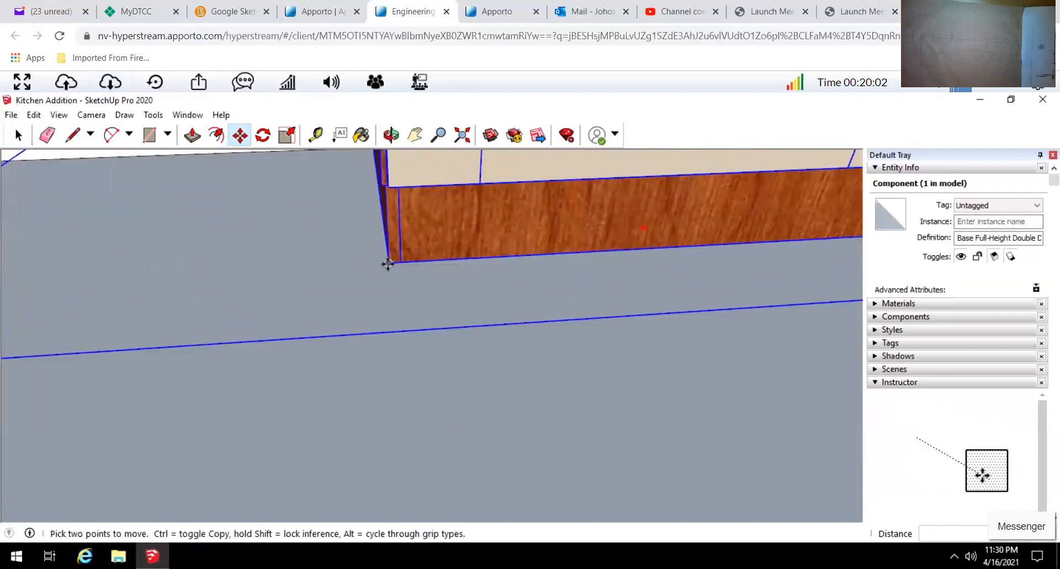
{"action": "scroll", "coordinate": [365, 296], "scroll_direction": "down", "scroll_amount": 8}
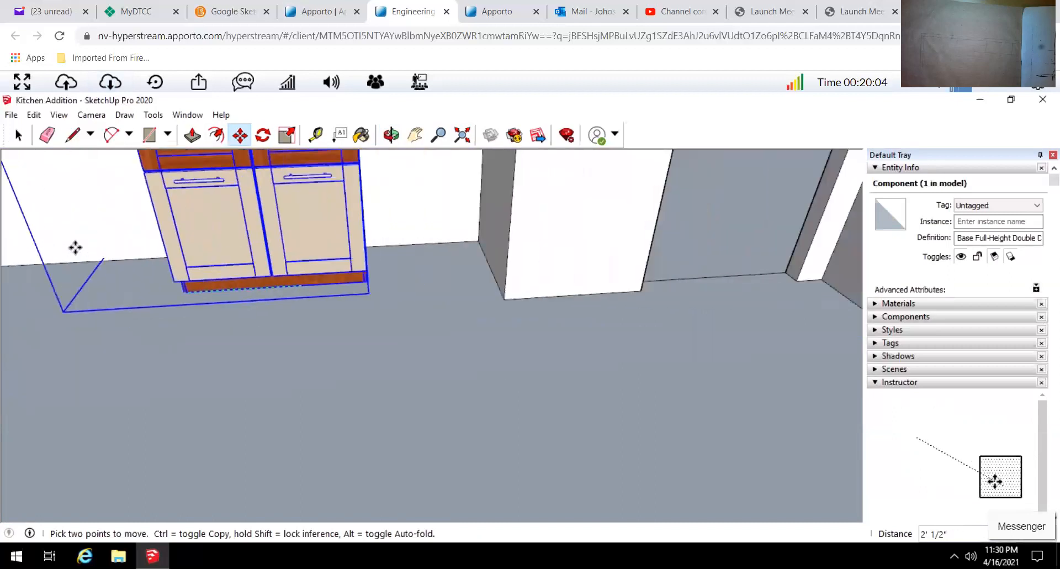
{"action": "left_click", "coordinate": [461, 141]}
{"action": "scroll", "coordinate": [308, 269], "scroll_direction": "up", "scroll_amount": 5}
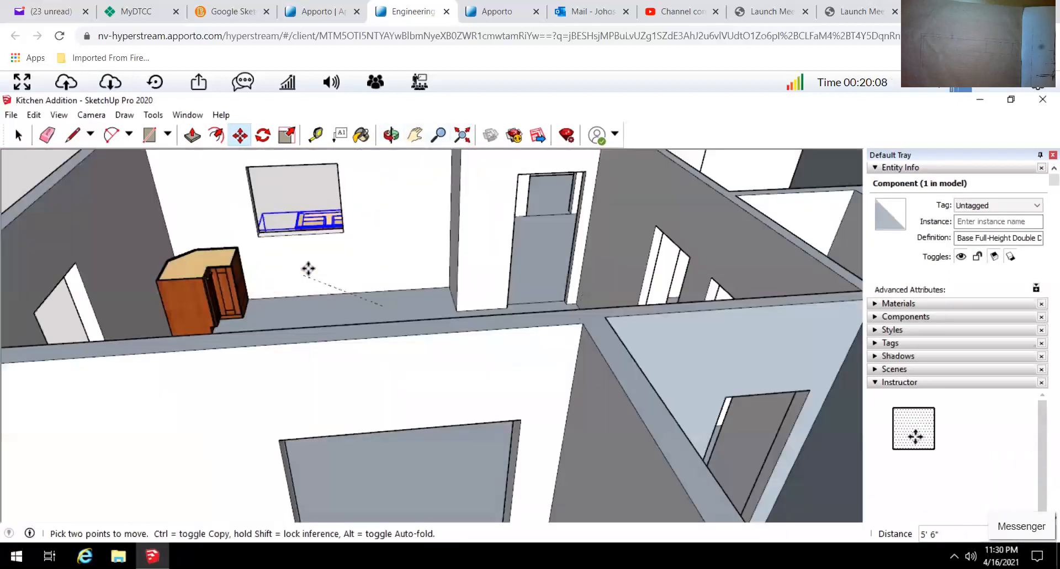
{"action": "middle_click_drag", "start_coordinate": [307, 268], "coordinate": [270, 319]}
{"action": "scroll", "coordinate": [243, 290], "scroll_direction": "up", "scroll_amount": 6}
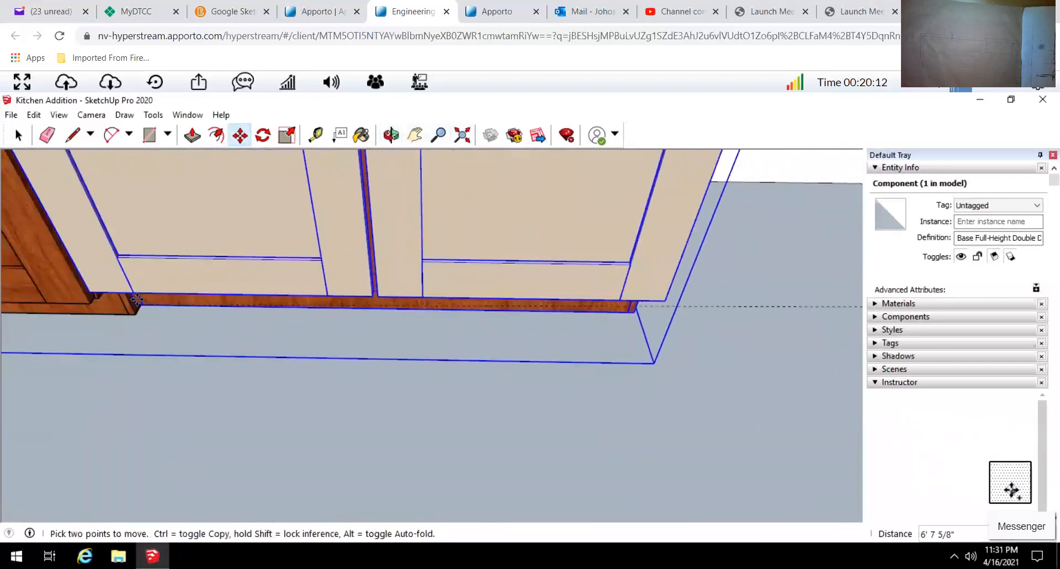
{"action": "scroll", "coordinate": [142, 313], "scroll_direction": "up", "scroll_amount": 5}
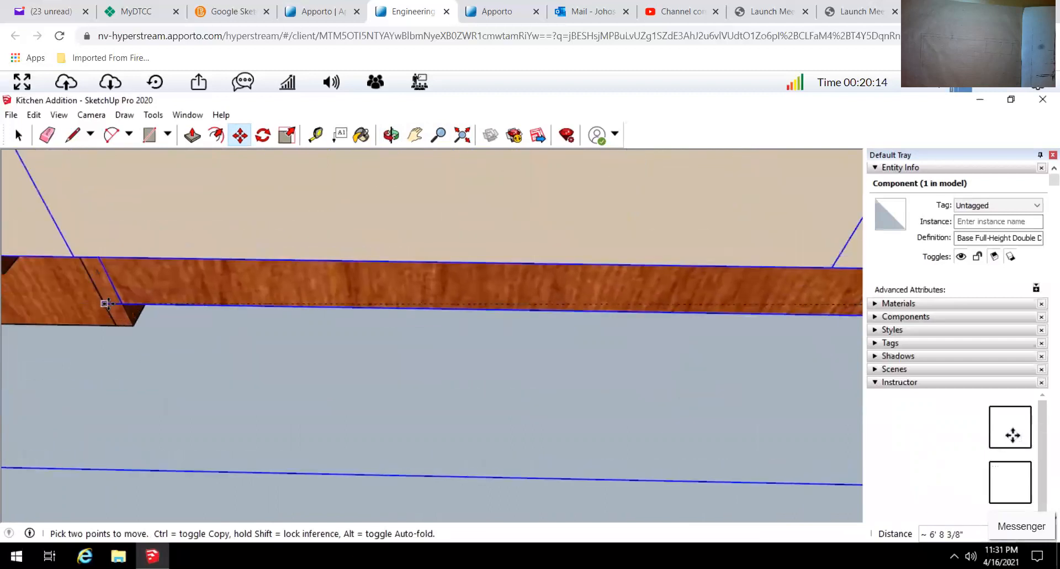
{"action": "left_click", "coordinate": [131, 323]}
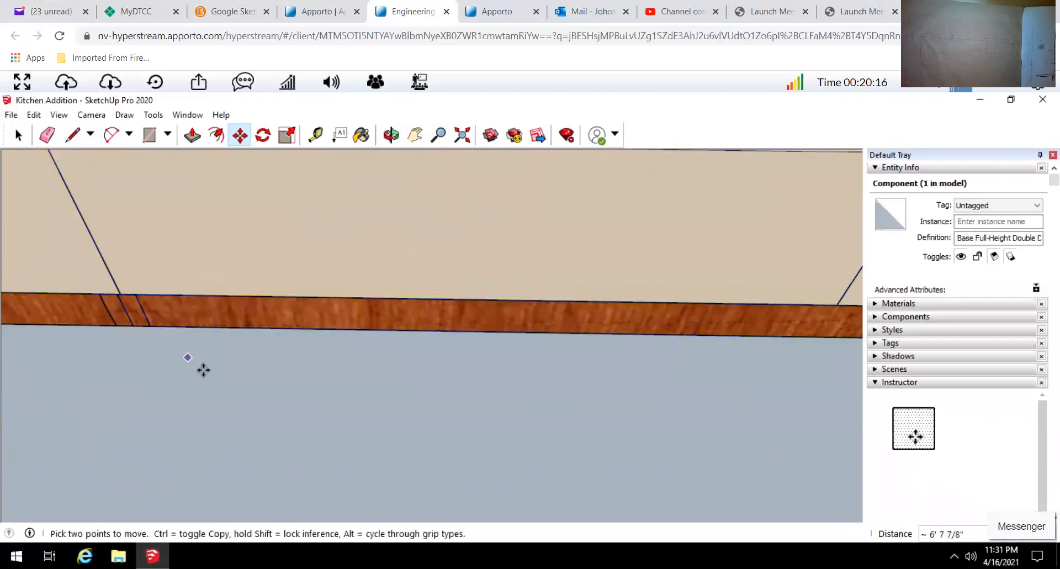
{"action": "scroll", "coordinate": [248, 377], "scroll_direction": "down", "scroll_amount": 3}
{"action": "scroll", "coordinate": [255, 374], "scroll_direction": "down", "scroll_amount": 4}
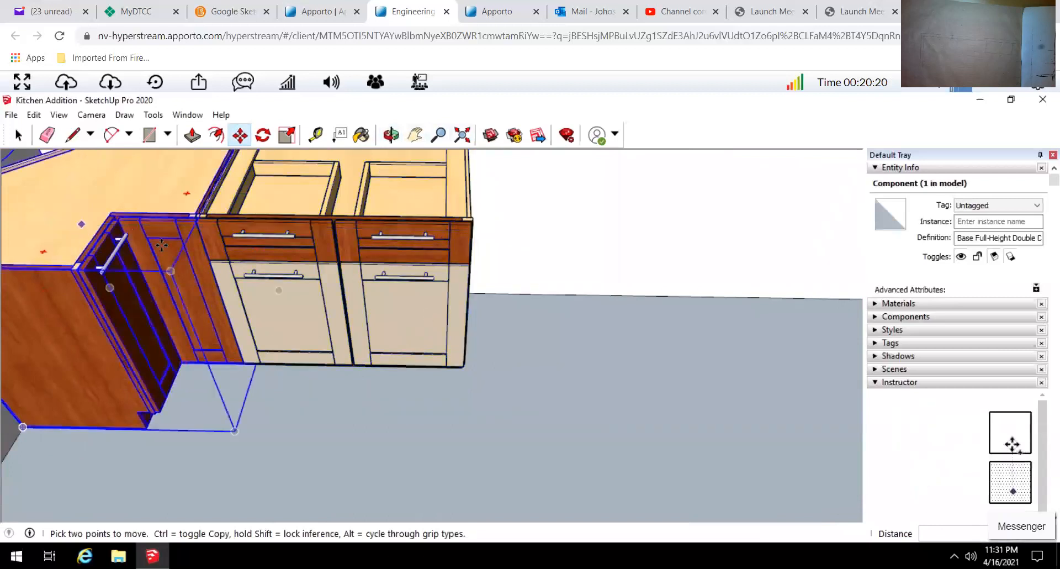
{"action": "scroll", "coordinate": [277, 293], "scroll_direction": "up", "scroll_amount": 4}
{"action": "scroll", "coordinate": [277, 293], "scroll_direction": "down", "scroll_amount": 6}
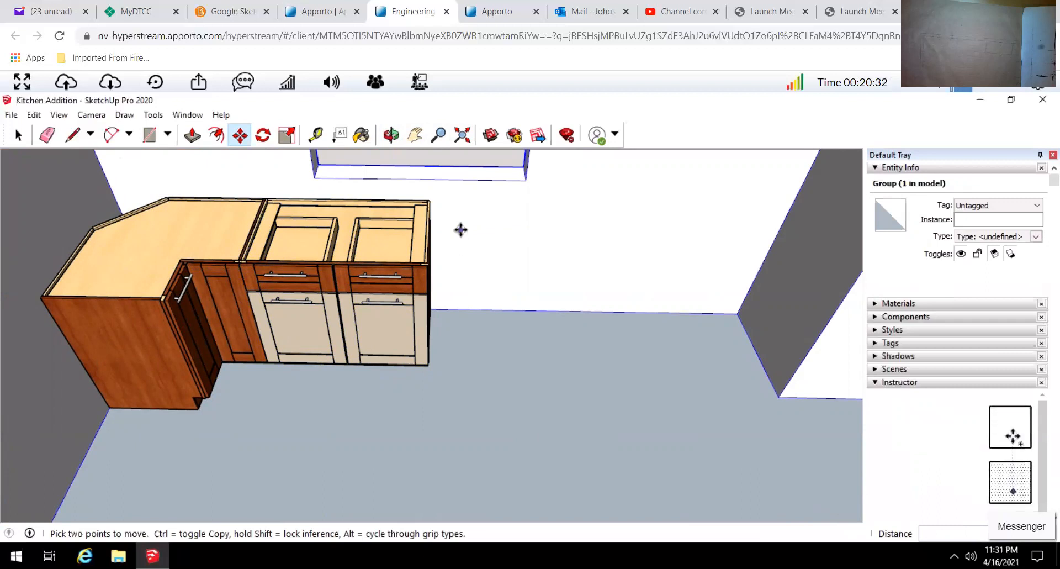
{"action": "middle_click_drag", "start_coordinate": [502, 434], "coordinate": [585, 400]}
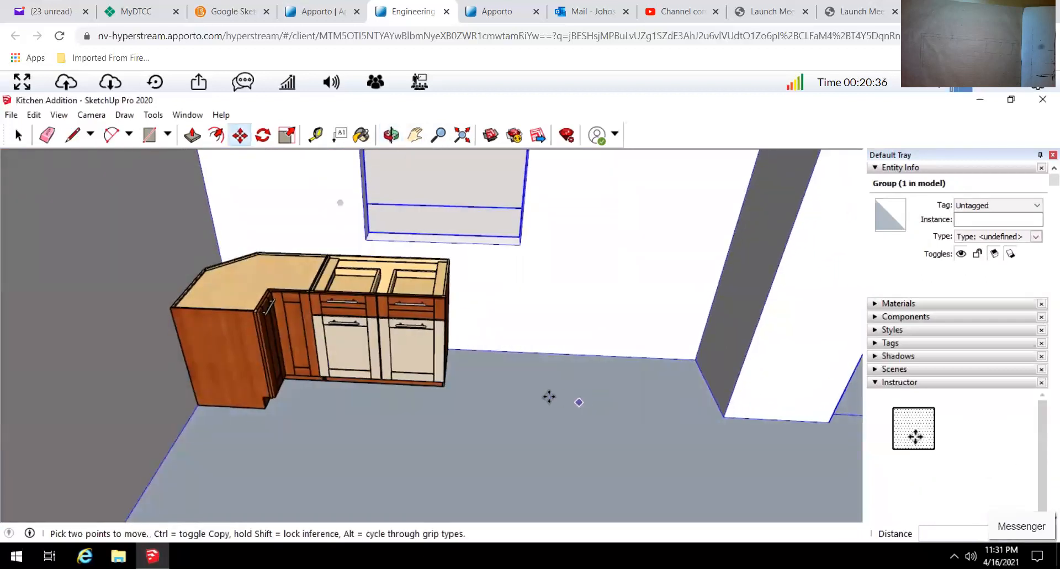